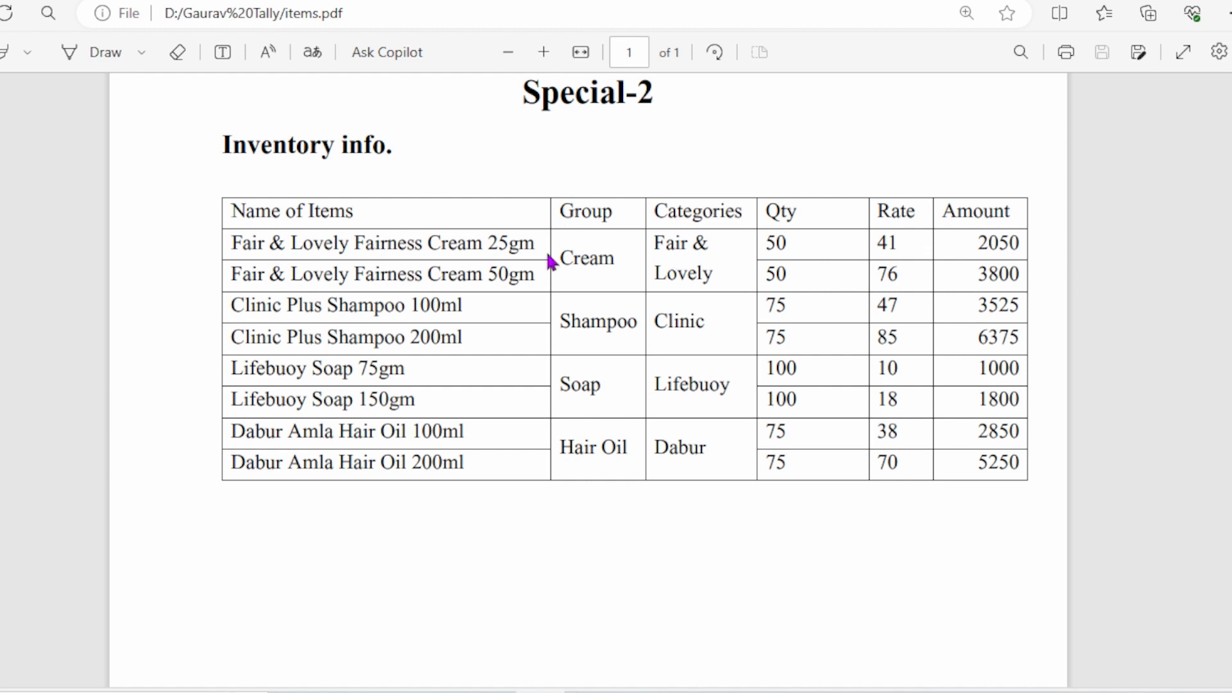
Step: Open the Inventory Info in Tally in Hindi PDF from the Gaurav Tally folder and compare it with items.pdf
click(443, 691)
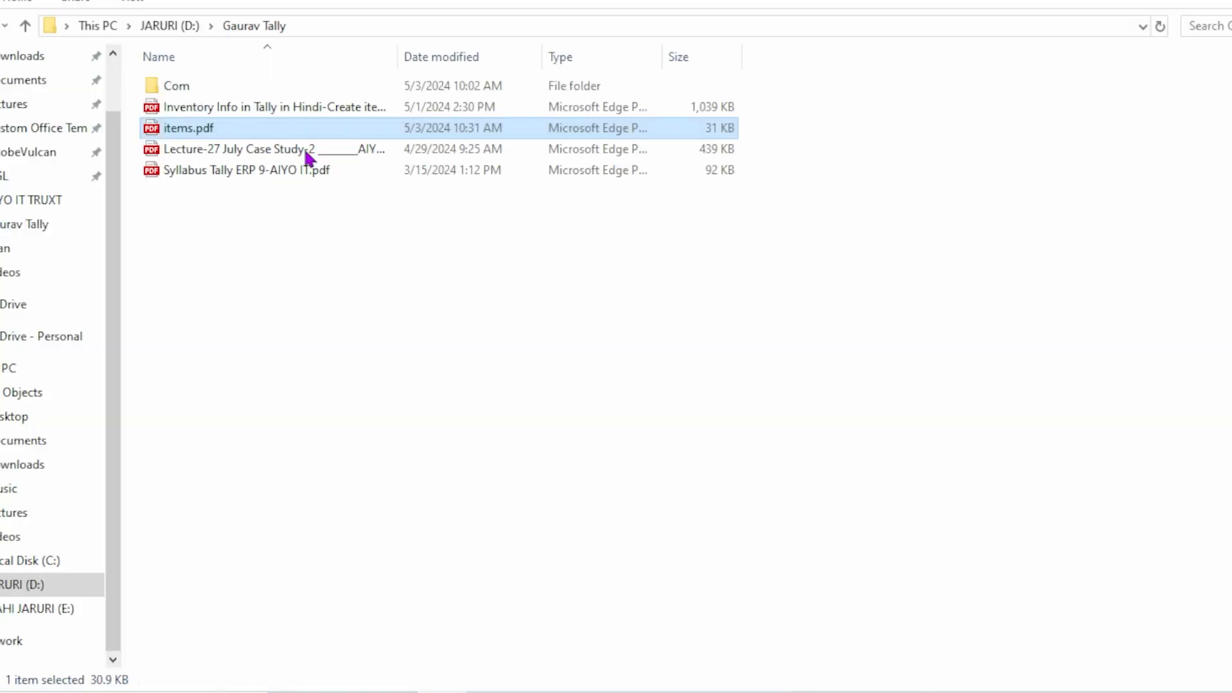
double_click(311, 108)
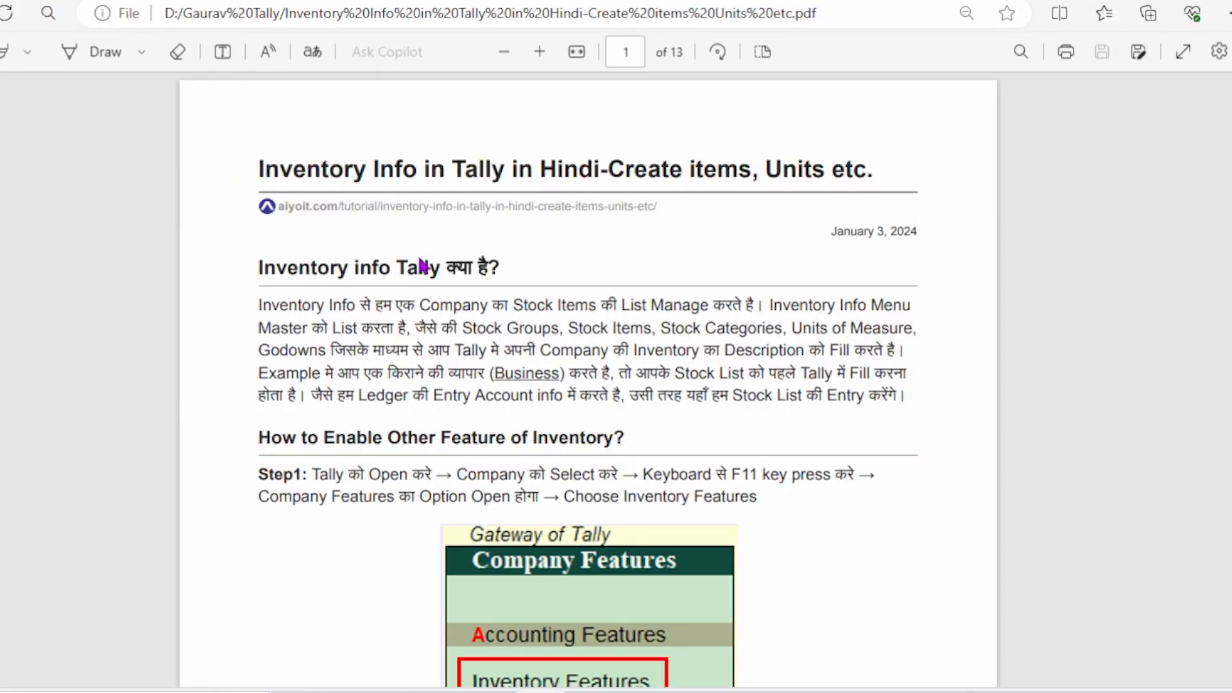
key(alt+Tab)
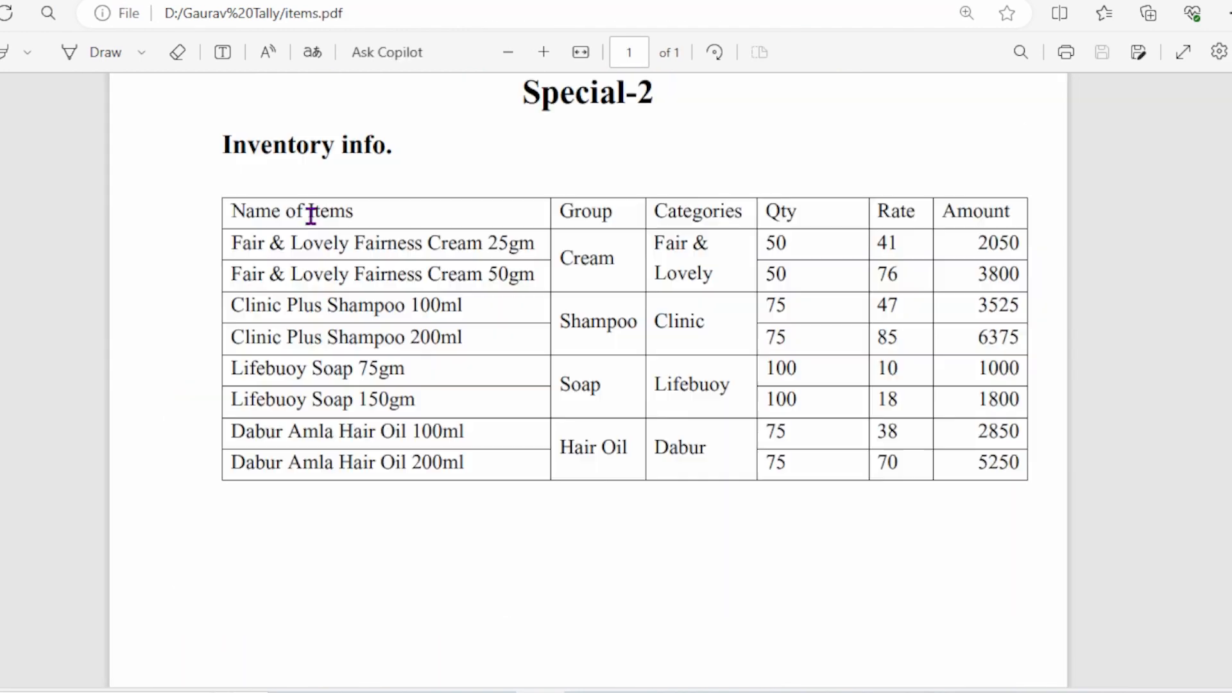
key(alt+Tab)
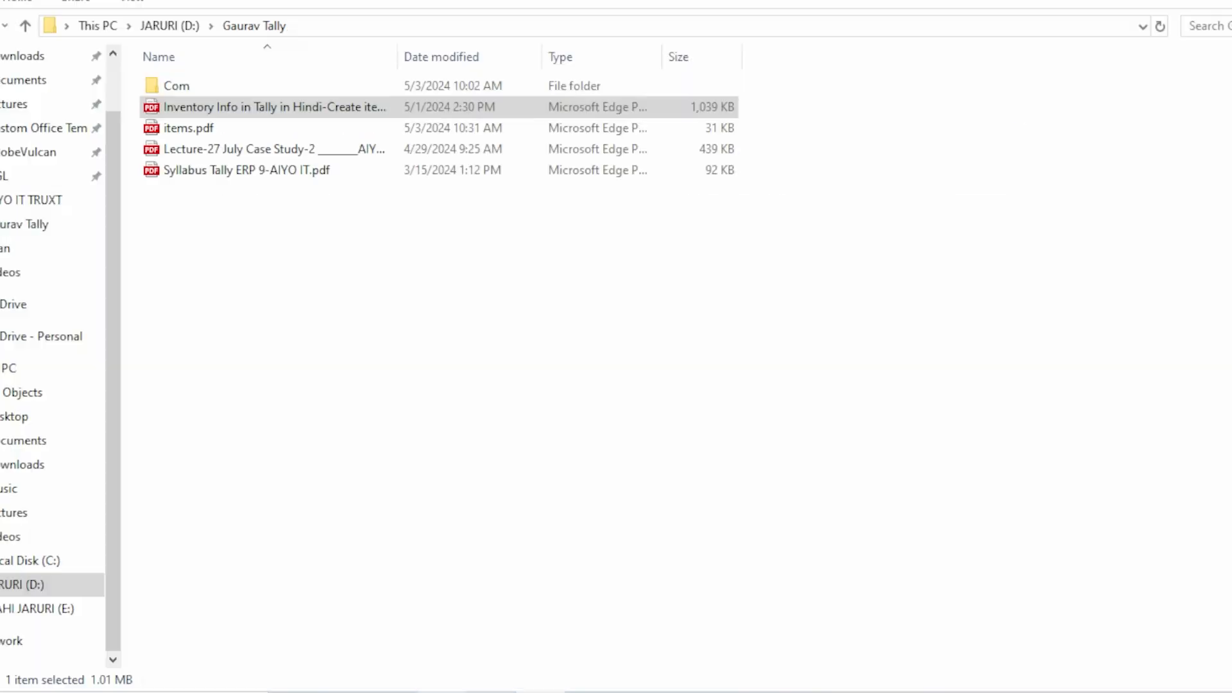
Step: Open the Lecture-27 July Case Study-2 PDF and review the purchased items table in exercise 22
double_click(204, 155)
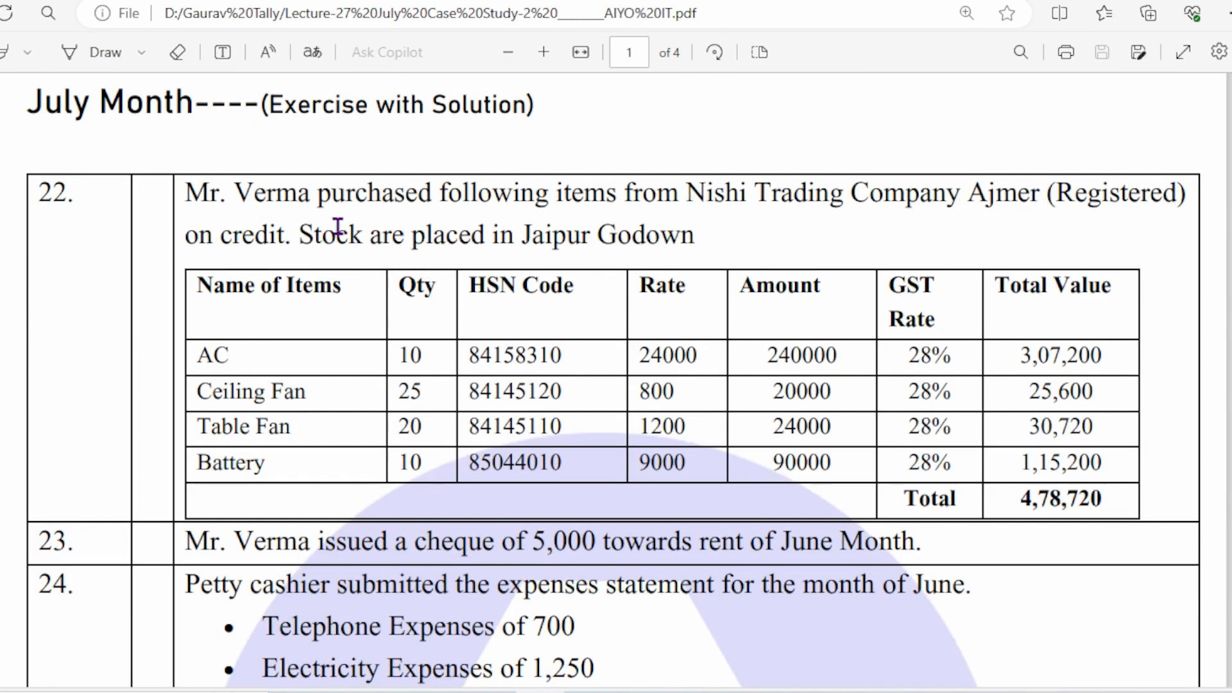
drag(299, 232, 406, 236)
click(366, 196)
scroll(410, 257, down, 2)
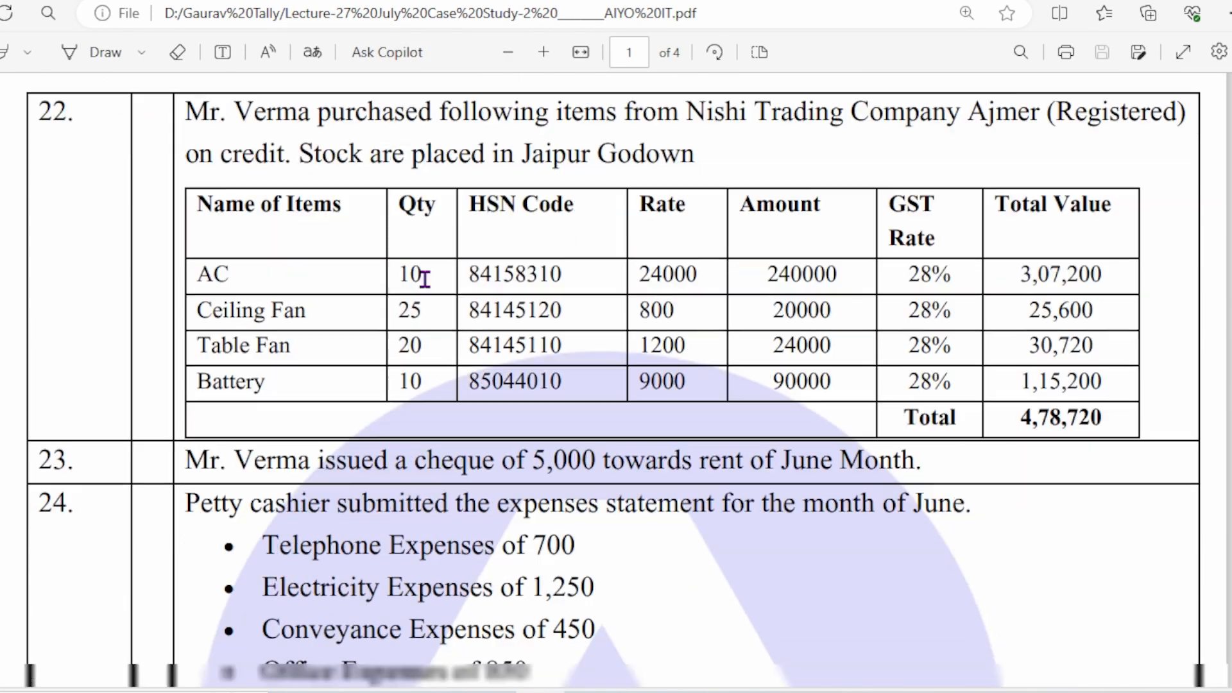
Step: Return to items.pdf and examine its table of item names, groups, categories, quantities and rates
click(160, 3)
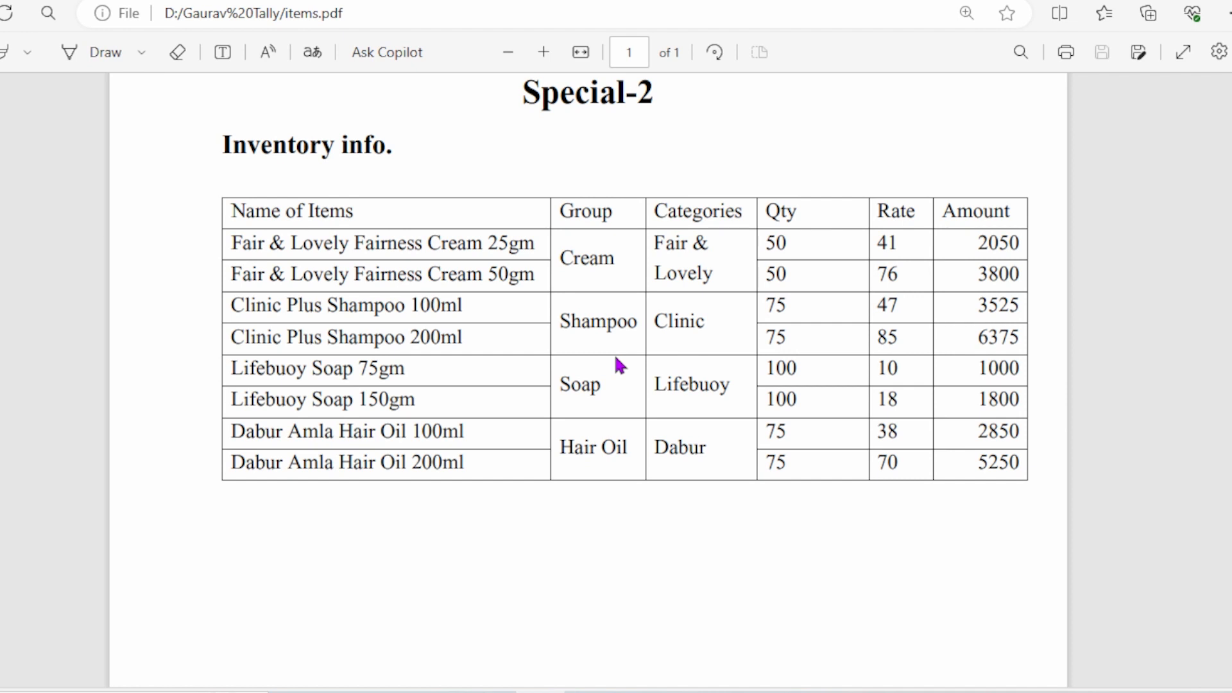
drag(253, 234, 399, 432)
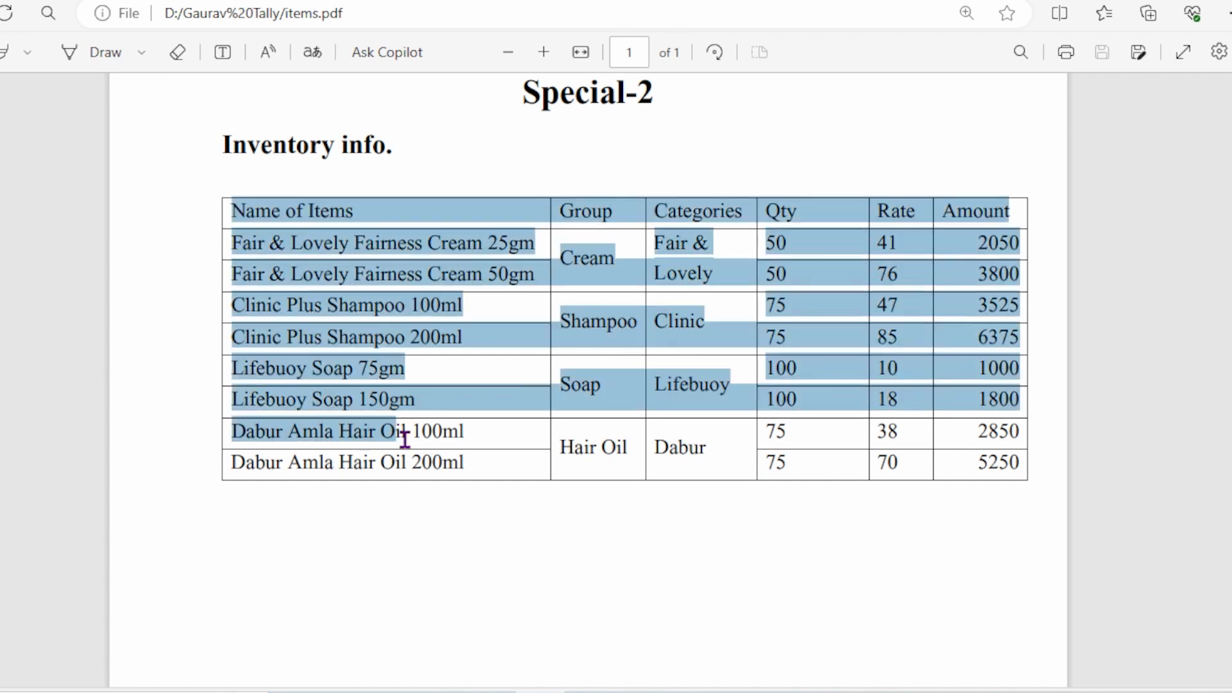
drag(379, 338, 661, 351)
click(637, 233)
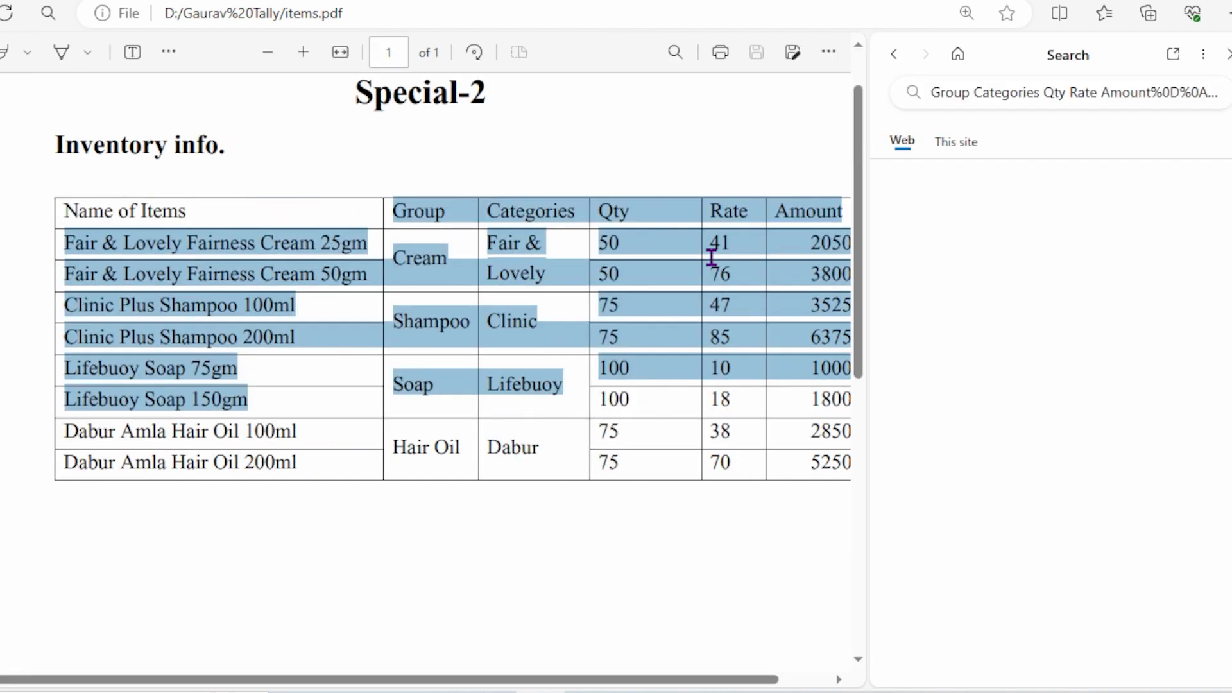
key(Escape)
click(957, 292)
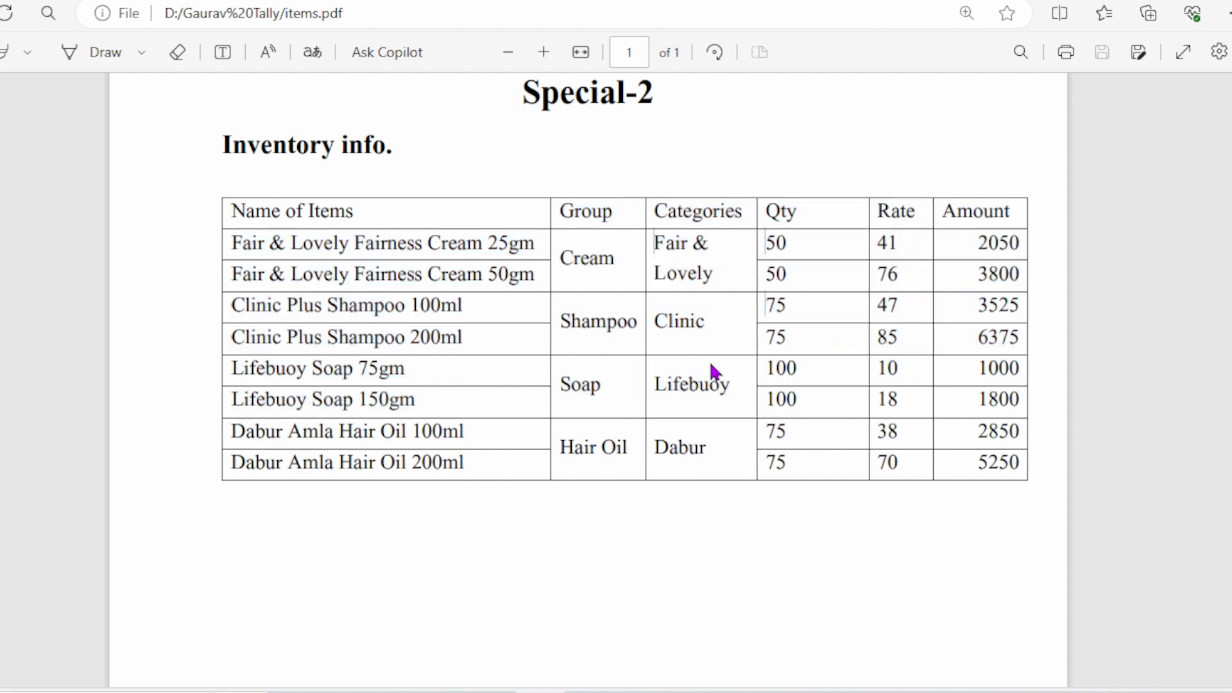
Step: Switch to Tally.ERP 9 and open the creation form for a single stock group under Inventory Info
key(alt+Tab)
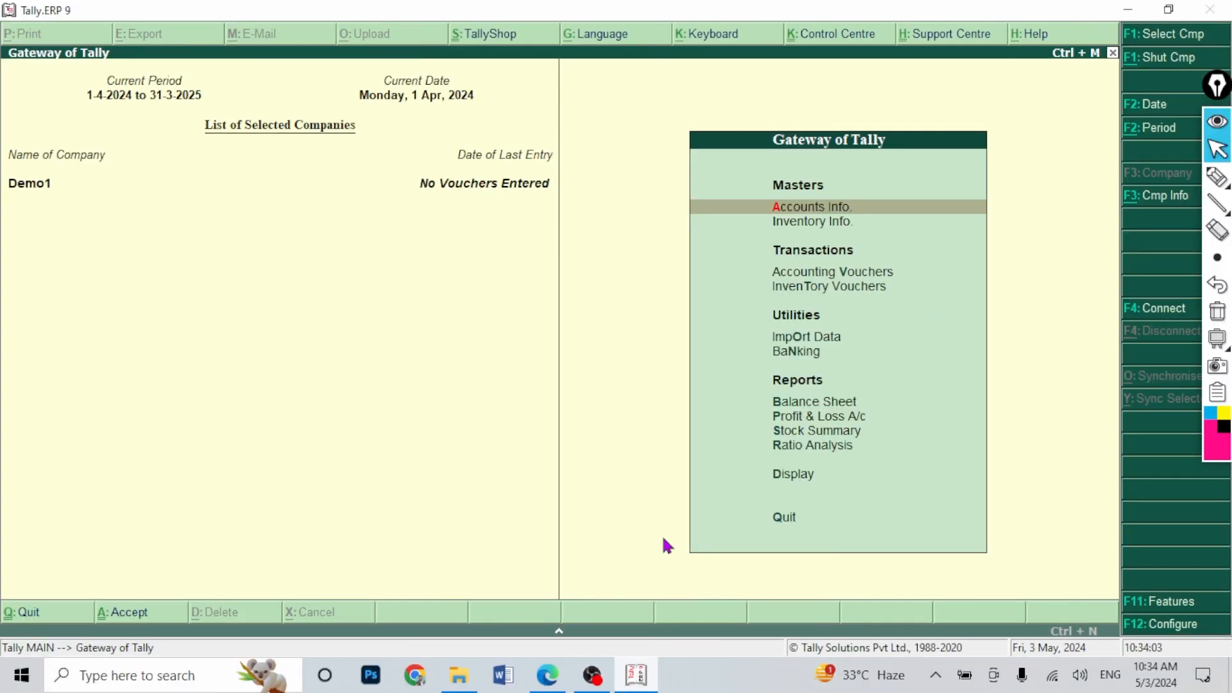
click(806, 222)
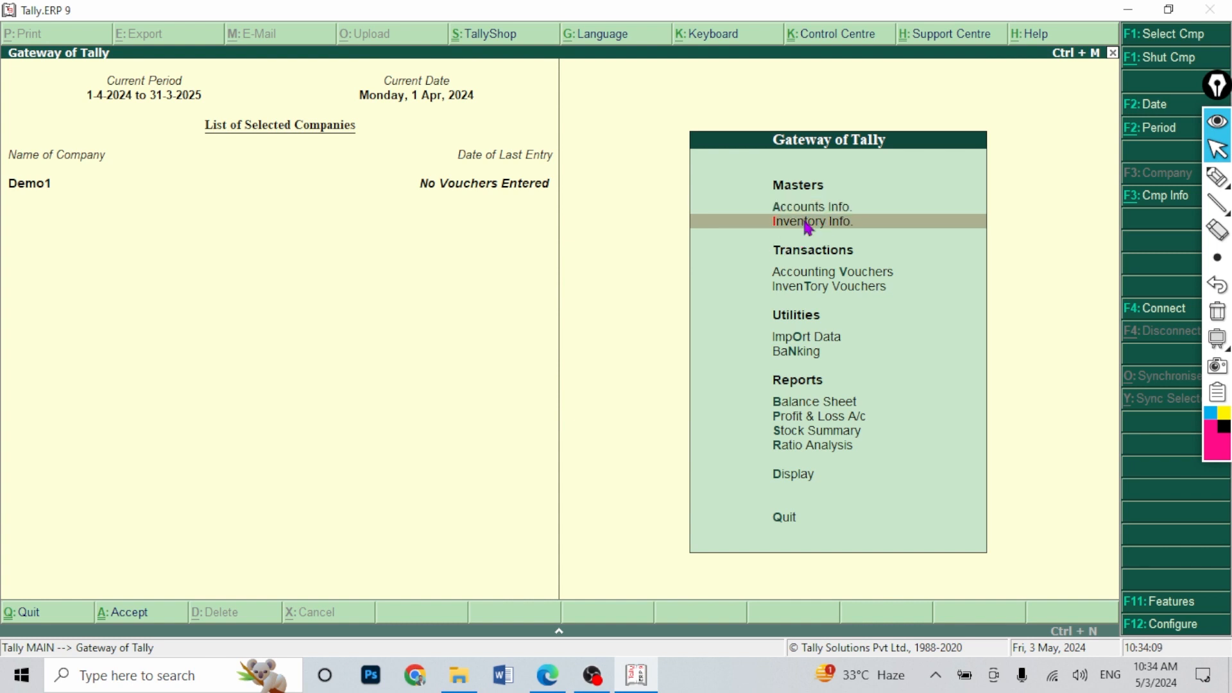
click(807, 222)
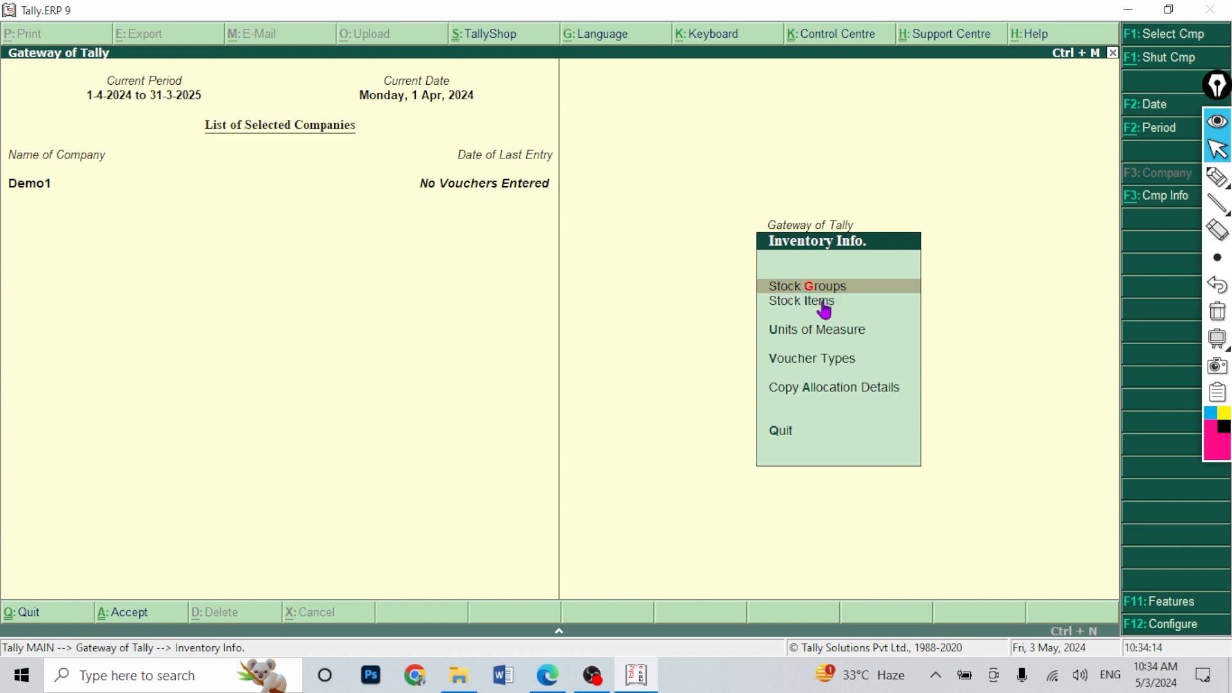
key(Return)
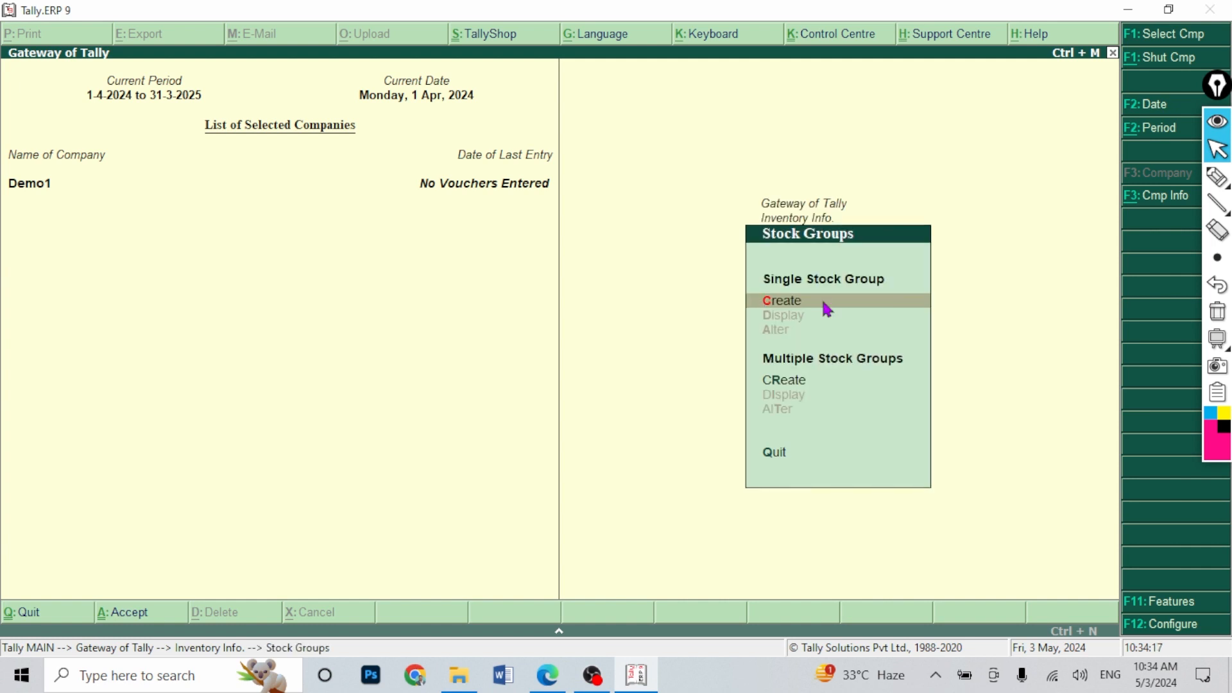
click(826, 303)
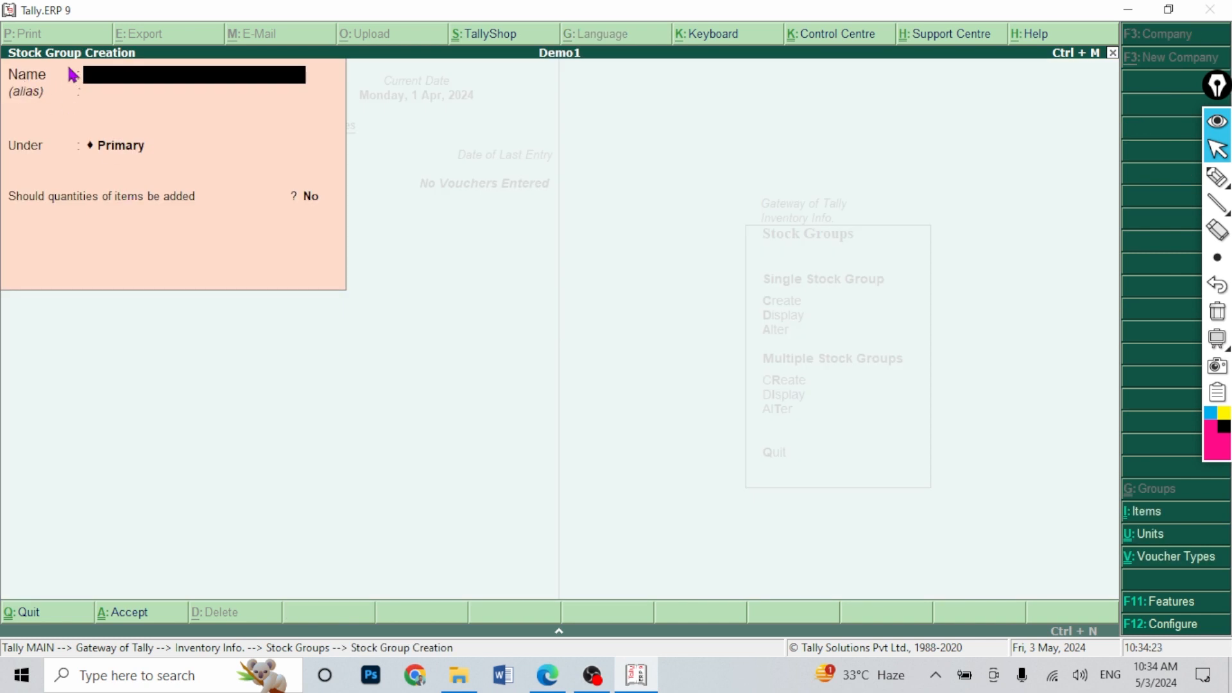
Step: Examine the Fair & Lovely item names in items.pdf for their brand and product type
click(548, 675)
drag(234, 245, 526, 256)
click(402, 249)
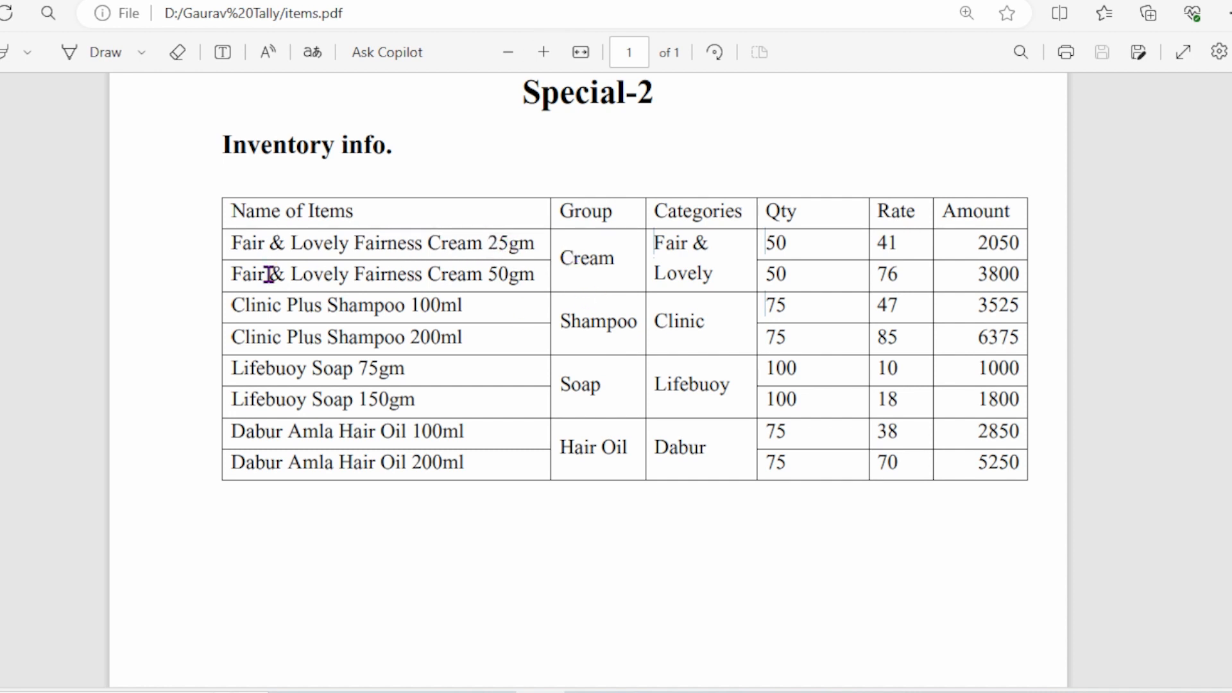
drag(232, 244, 351, 245)
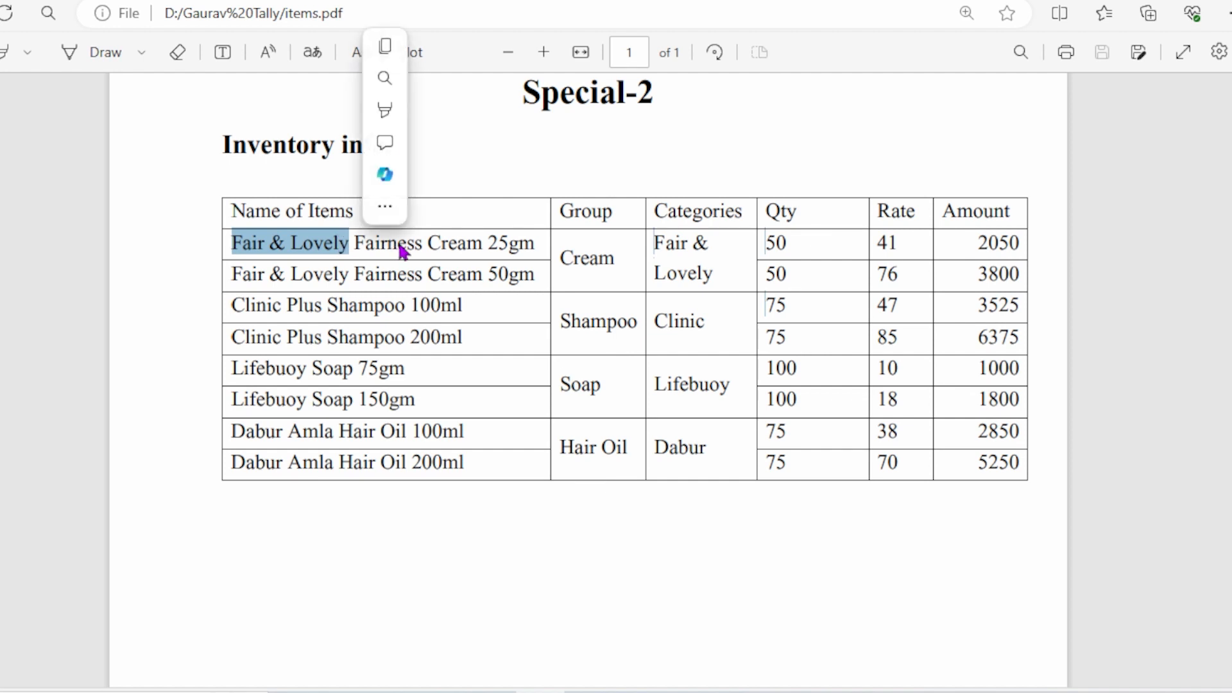
click(488, 246)
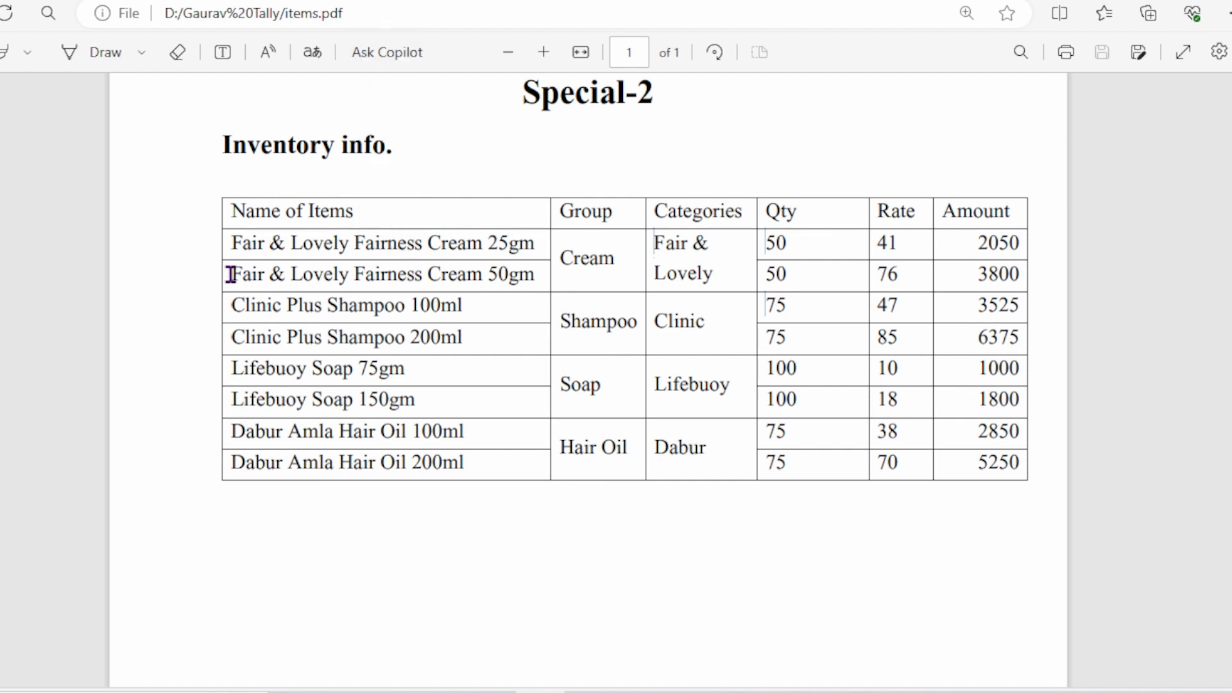
drag(232, 275, 352, 275)
click(437, 282)
drag(248, 246, 242, 275)
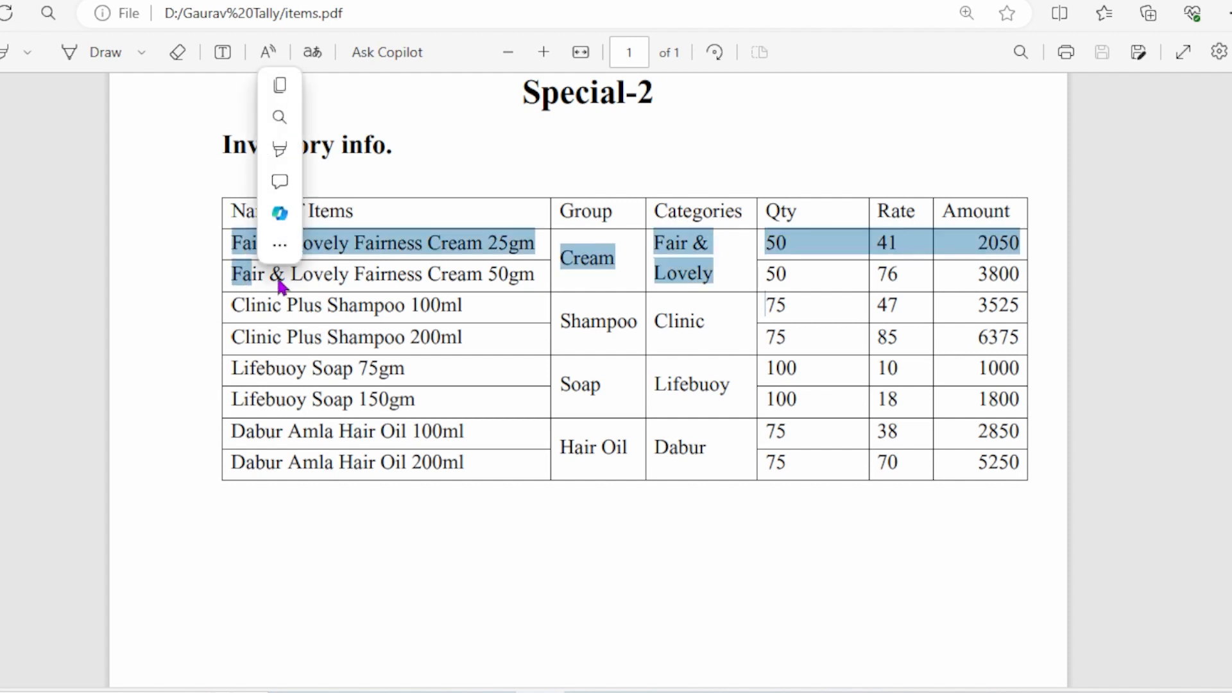
click(307, 275)
drag(428, 244, 483, 247)
click(562, 258)
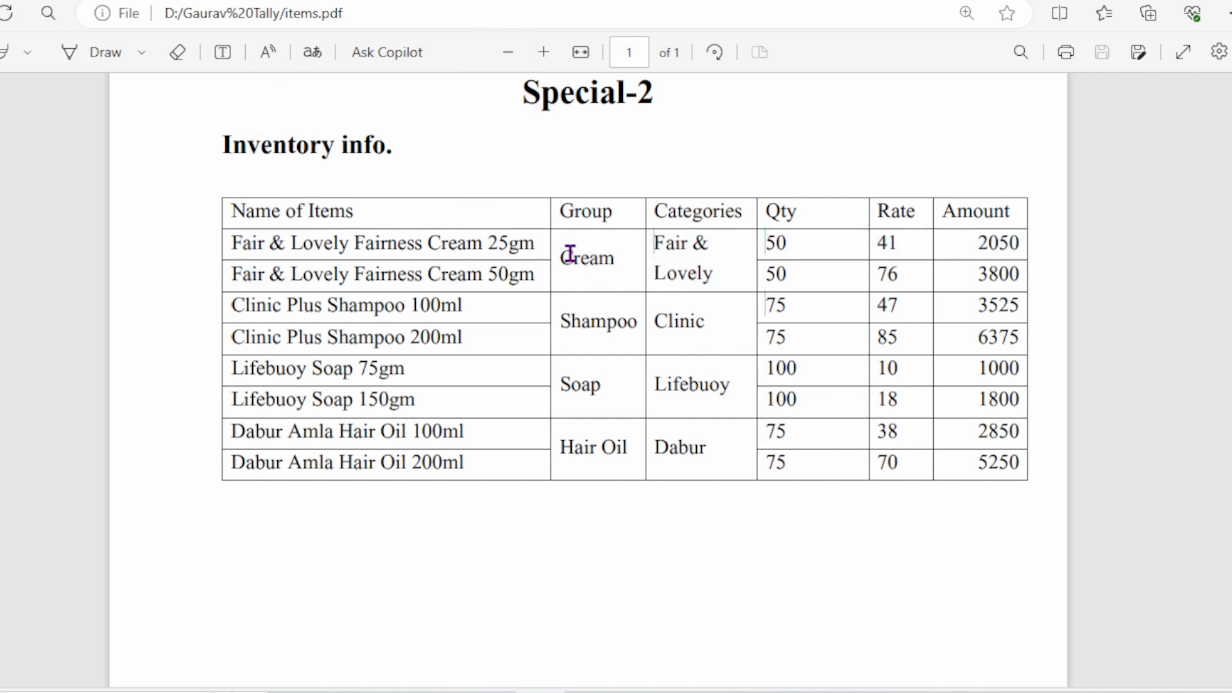
Step: Compare the cream, shampoo, soap and hair oil items with their entries in the Group column
drag(566, 254, 599, 283)
click(584, 290)
double_click(572, 256)
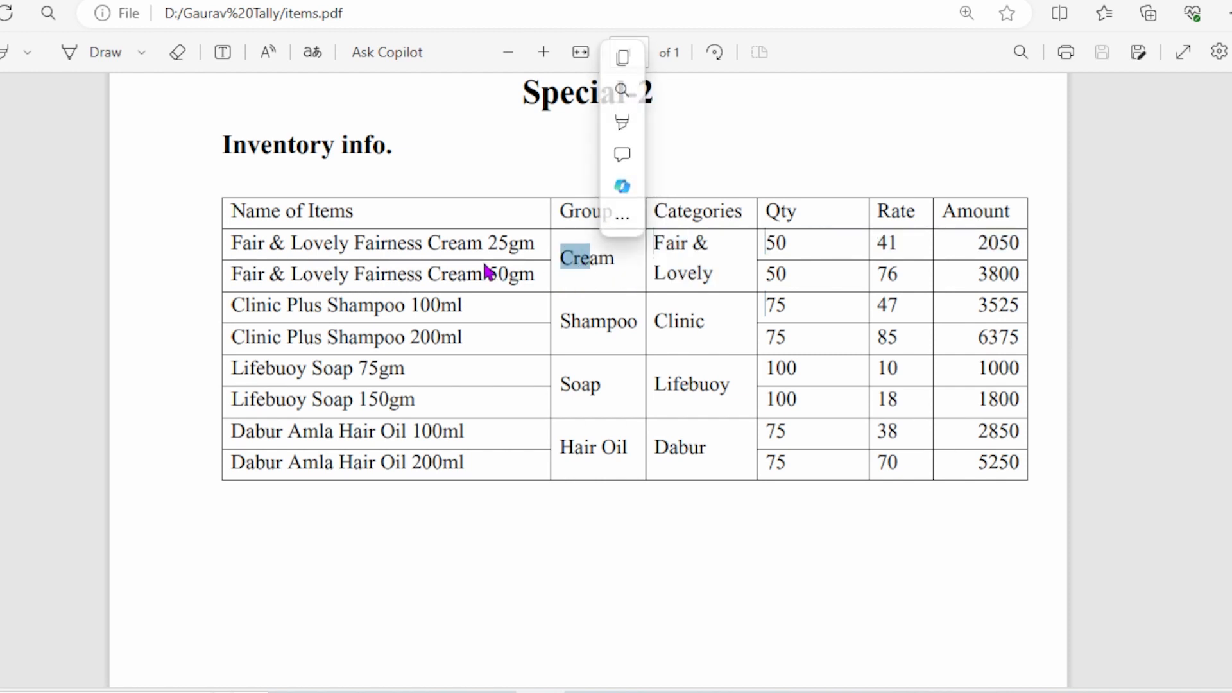
click(485, 263)
drag(345, 321, 388, 349)
click(481, 339)
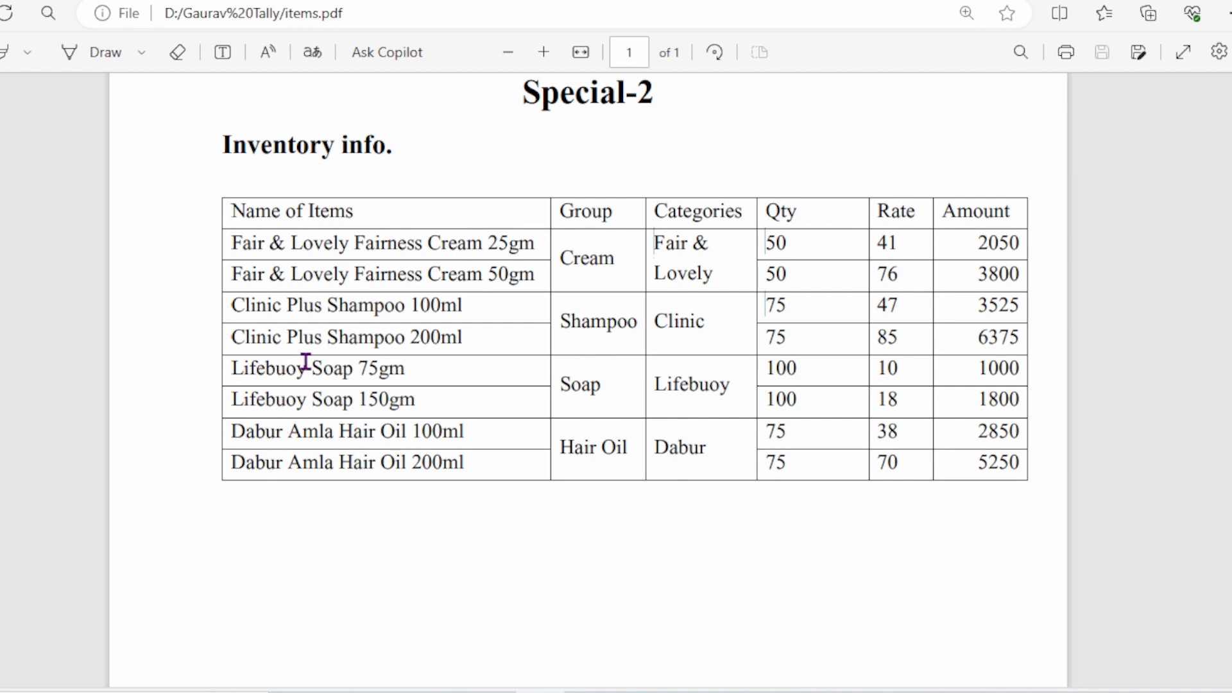
drag(314, 366, 407, 460)
click(555, 382)
click(597, 440)
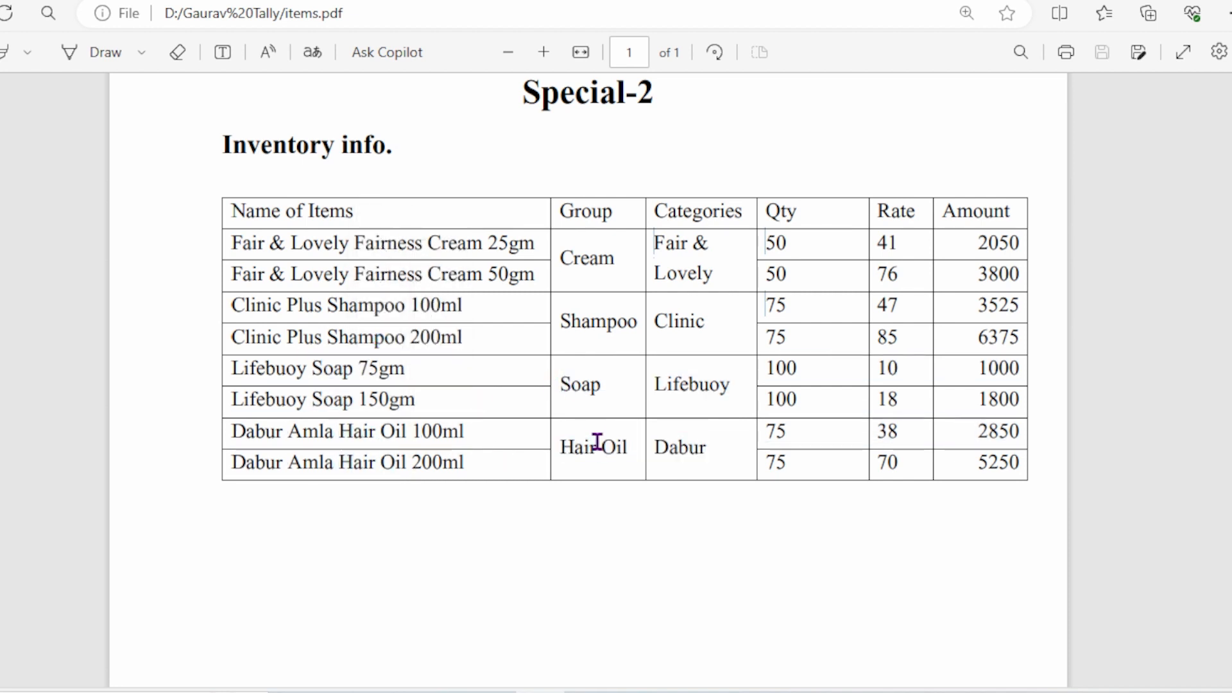
drag(571, 312, 598, 408)
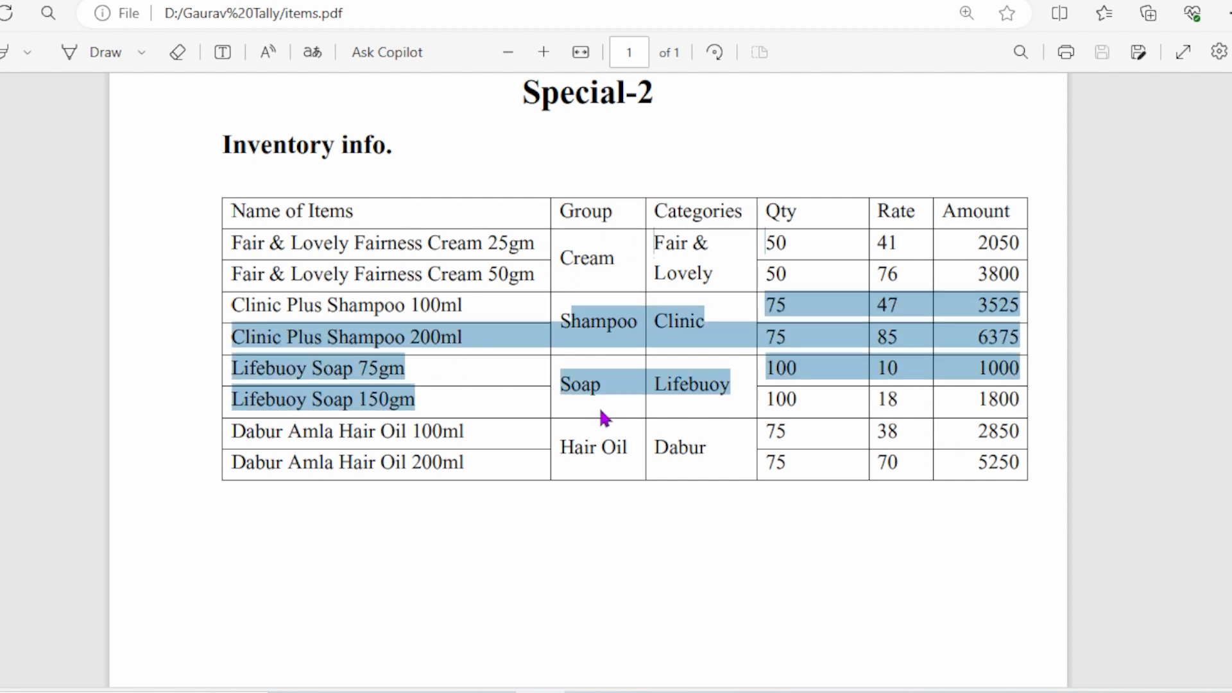
click(695, 476)
Step: Compare the brand names in the item list with their entries in the Categories column
drag(249, 254, 701, 263)
click(701, 258)
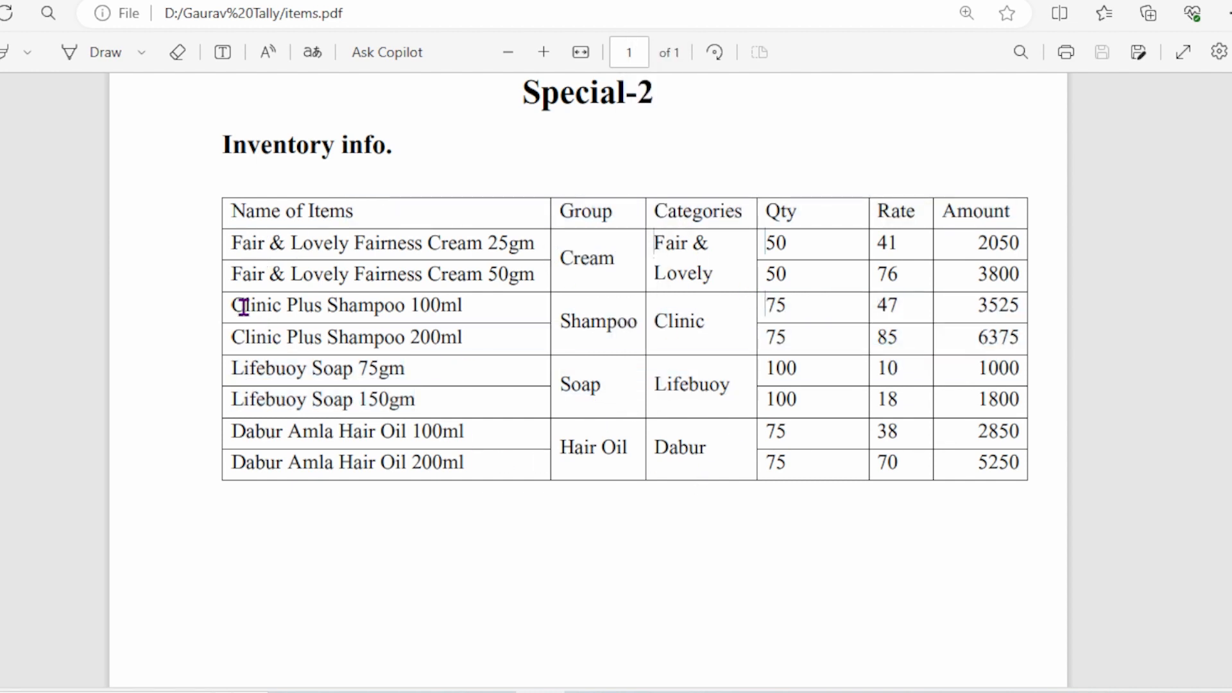
drag(232, 306, 323, 306)
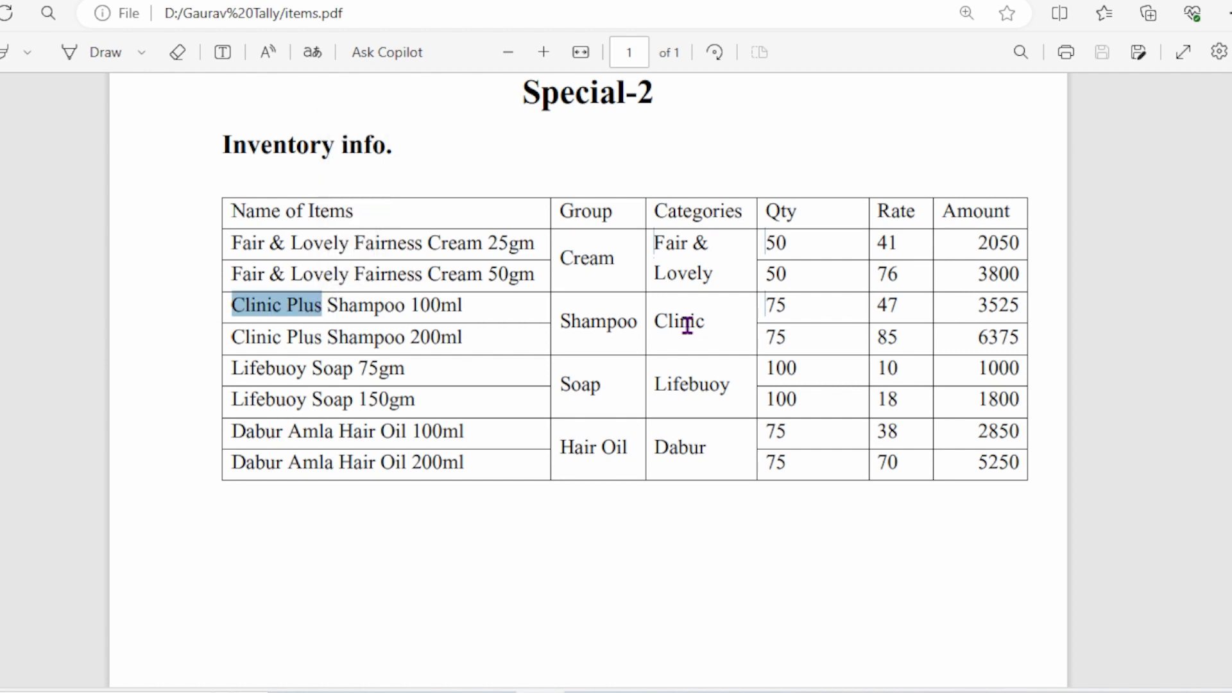
drag(687, 322, 657, 371)
drag(233, 368, 276, 369)
click(711, 392)
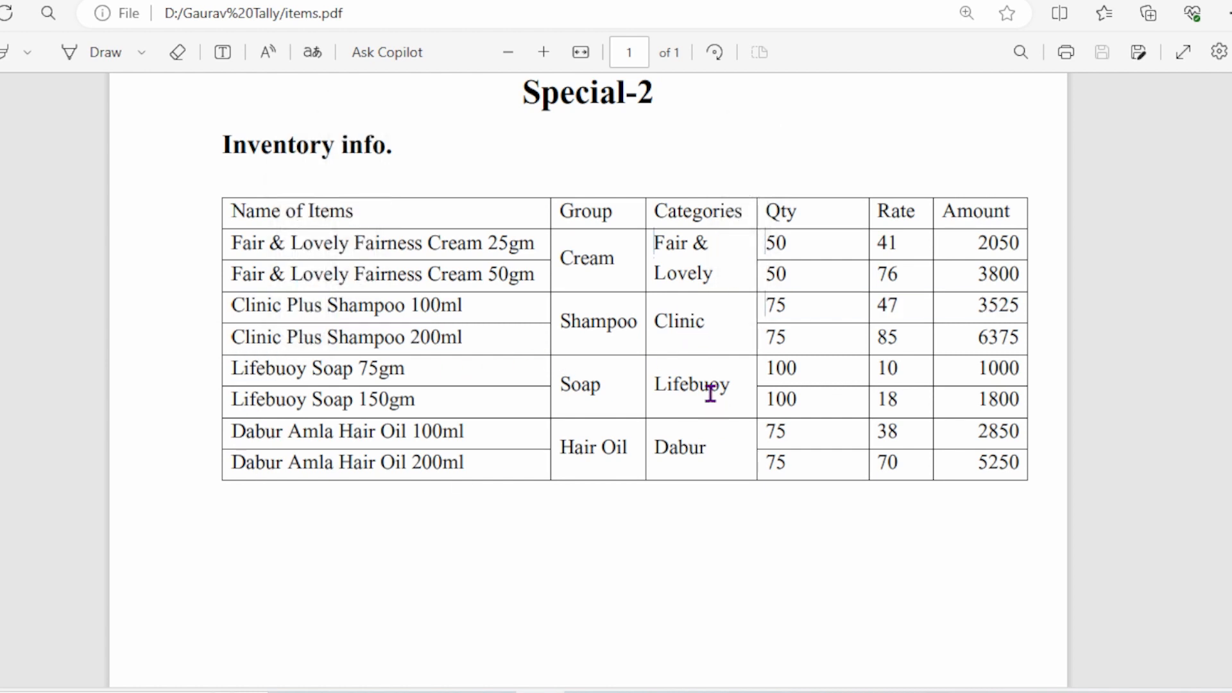
drag(230, 433, 302, 437)
click(685, 451)
Step: Copy Cream from the items list and create it in Tally.ERP 9 as a stock group under Primary
double_click(567, 259)
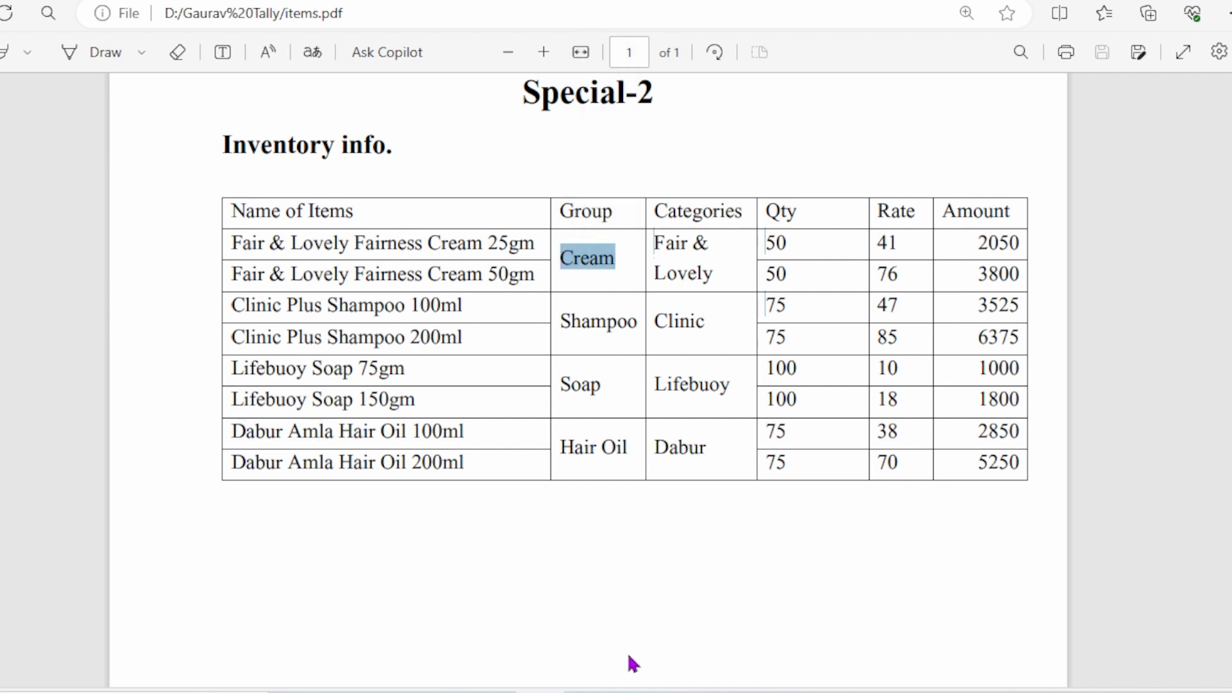
click(1047, 676)
key(ctrl+alt+v)
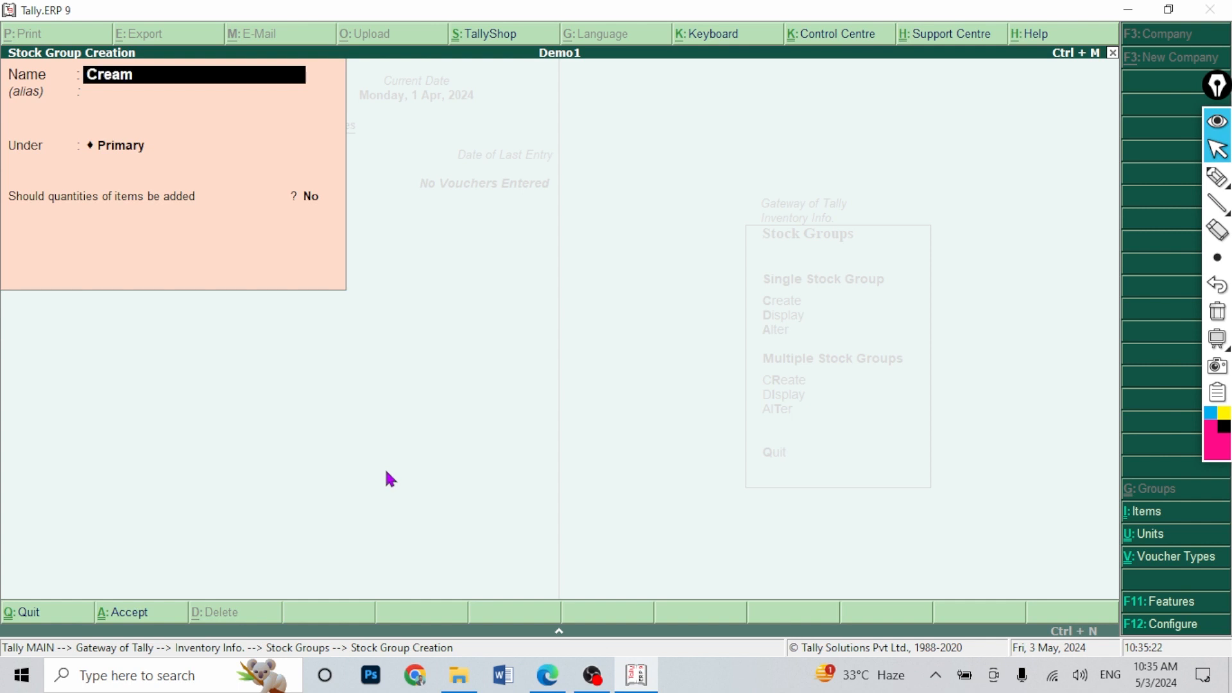
key(Return)
key(Return)
key(Return)
key(Return)
key(Return)
Step: Copy Shampoo from items.pdf and create it in Tally.ERP 9 as a stock group under Primary
click(548, 676)
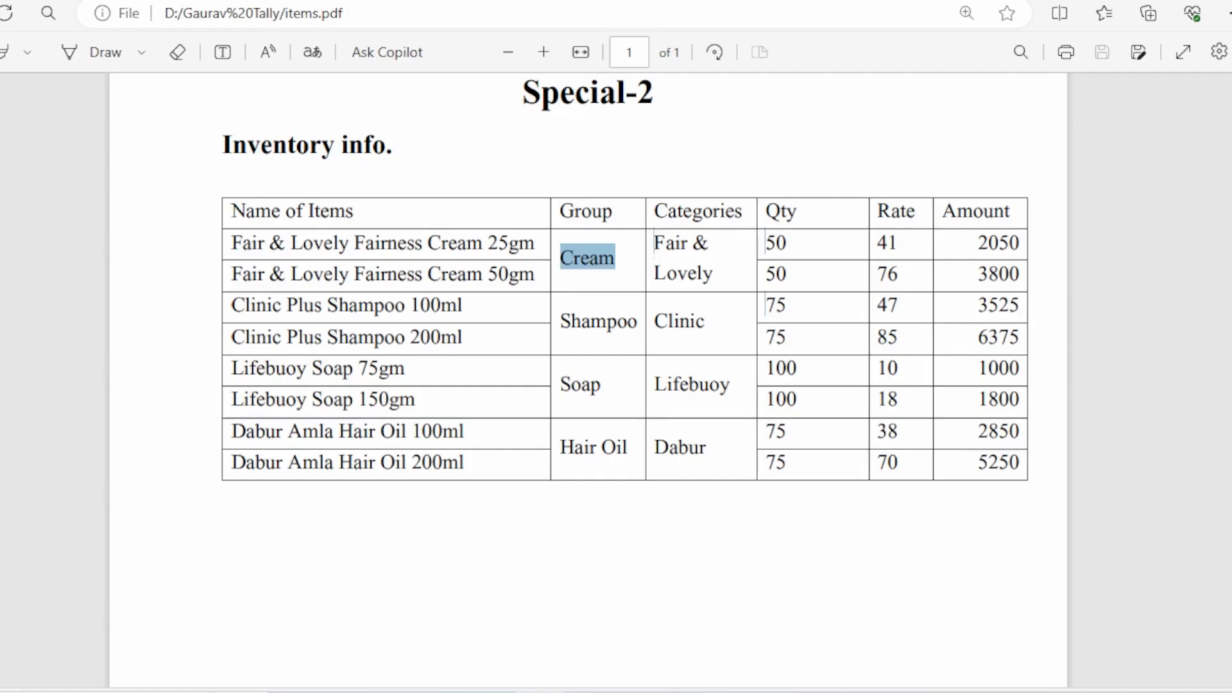
double_click(598, 321)
key(ctrl+c)
click(647, 683)
key(ctrl+alt+v)
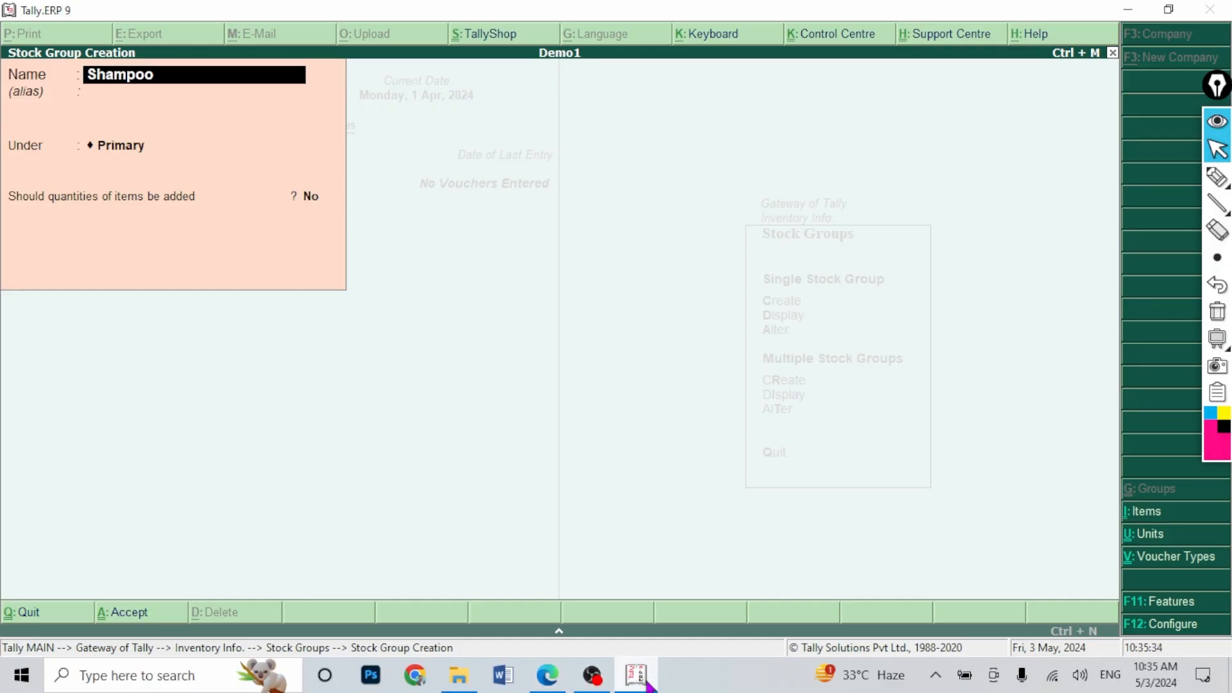
key(Return)
key(Return)
key(Return)
key(Return)
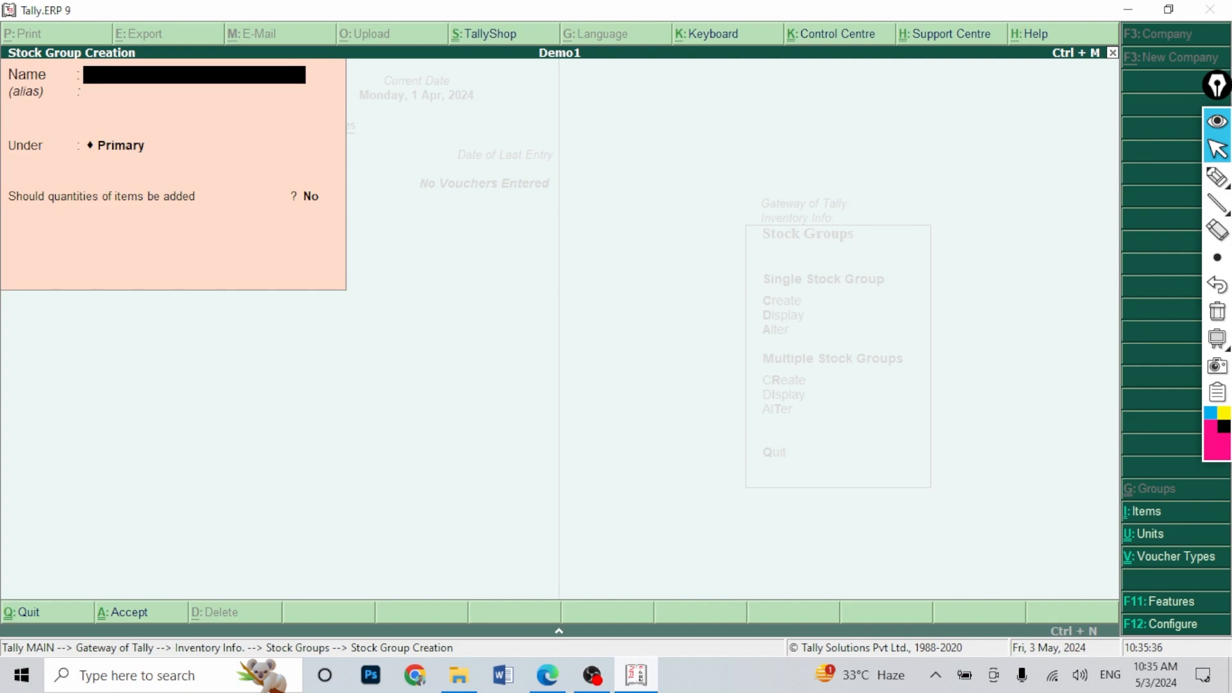
Step: Create the Soap and Hair Oil stock groups under Primary from the names in items.pdf, and leave stock group creation
click(547, 675)
click(564, 376)
double_click(570, 378)
key(ctrl+c)
click(645, 684)
key(Return)
key(Return)
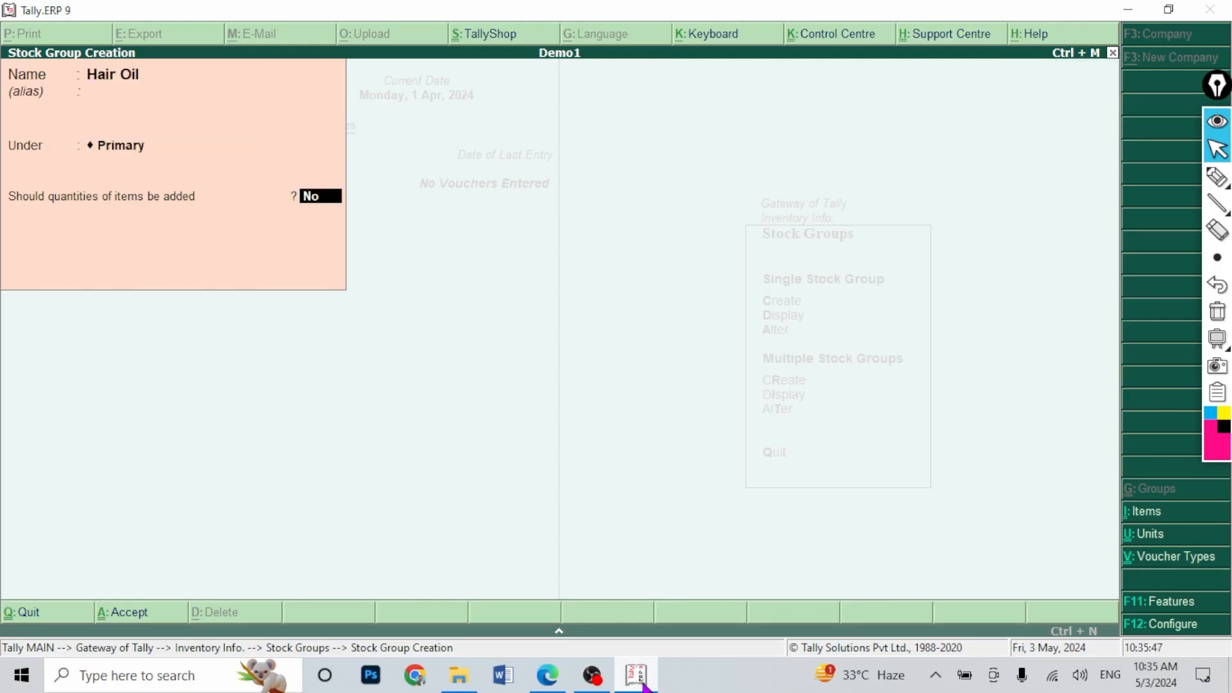
key(Return)
key(Return)
key(Escape)
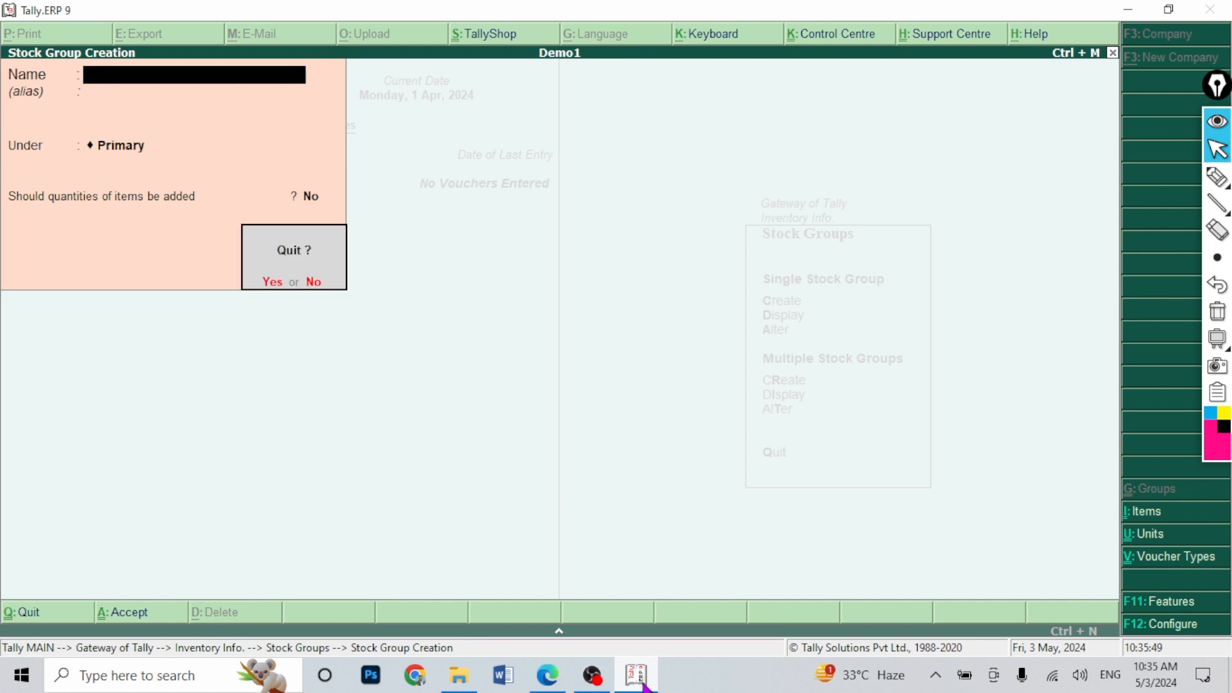
key(Return)
Step: Display the list of existing stock groups to check the created entries, and return to the inventory masters
key(Down)
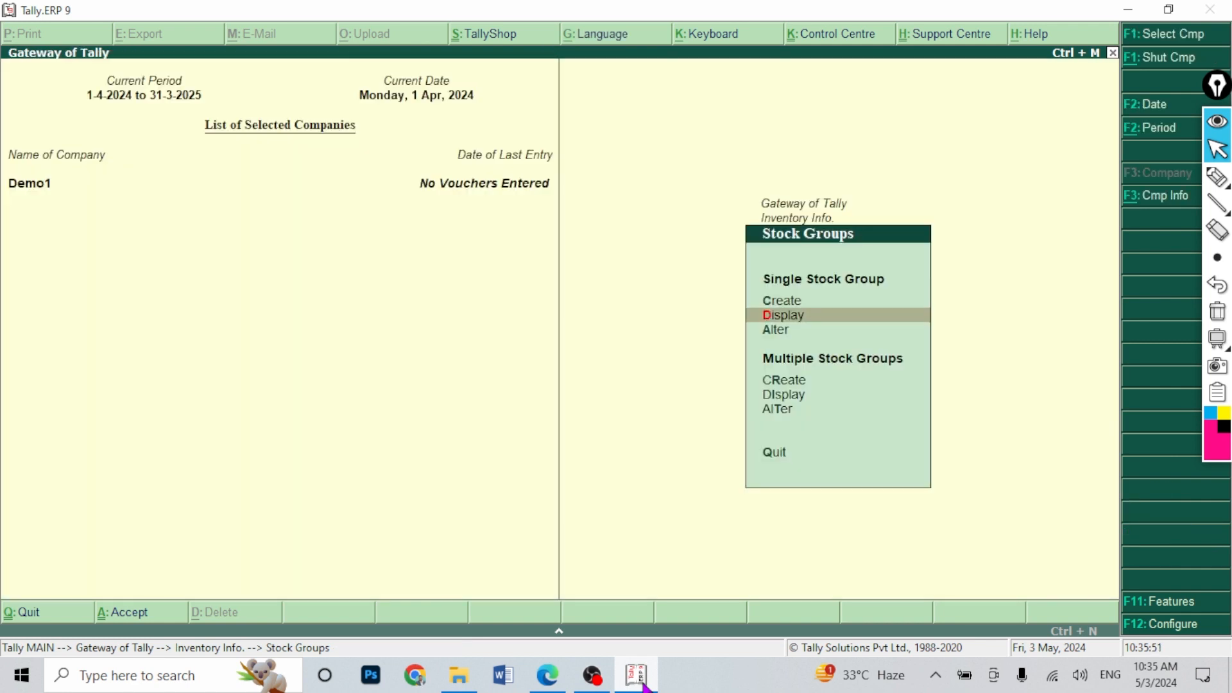
key(Return)
key(Down)
key(Down)
key(Down)
key(Down)
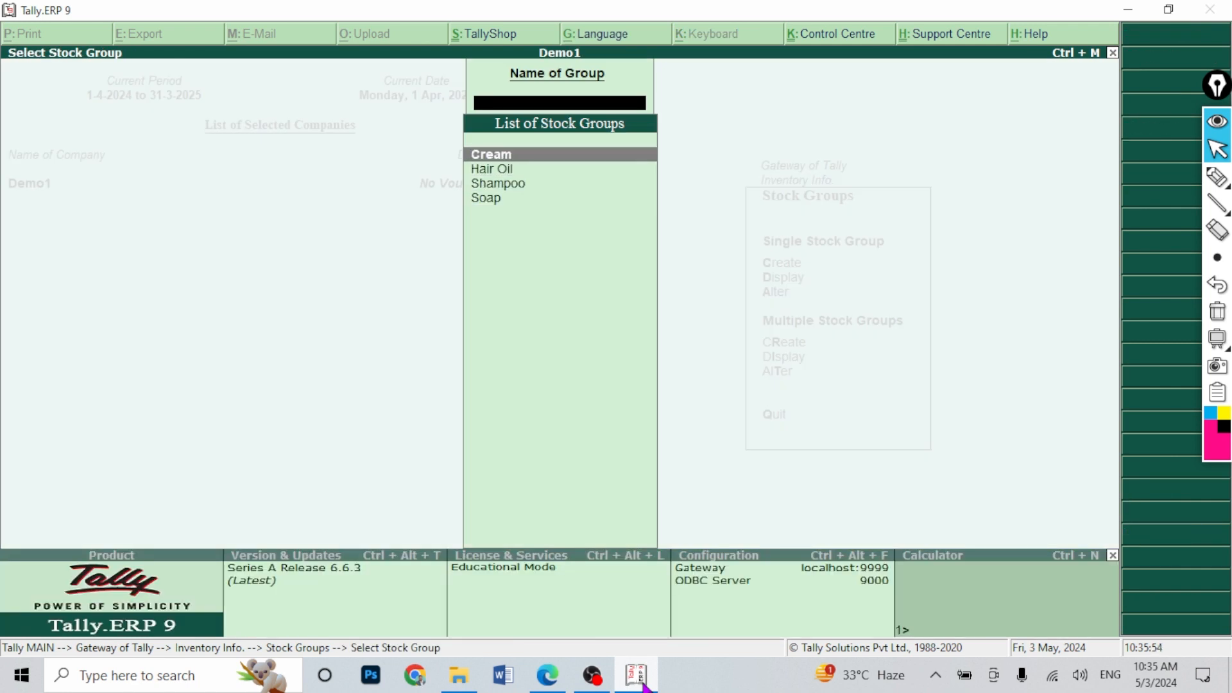
key(Down)
key(Down)
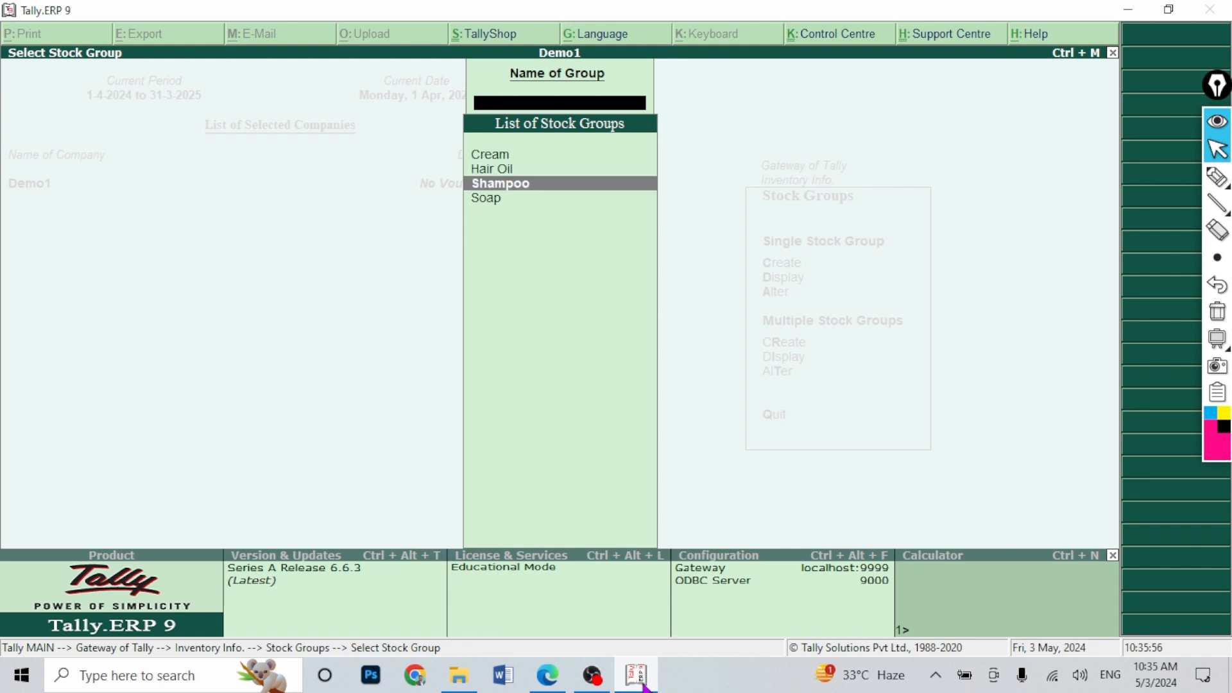
key(Escape)
key(Escape)
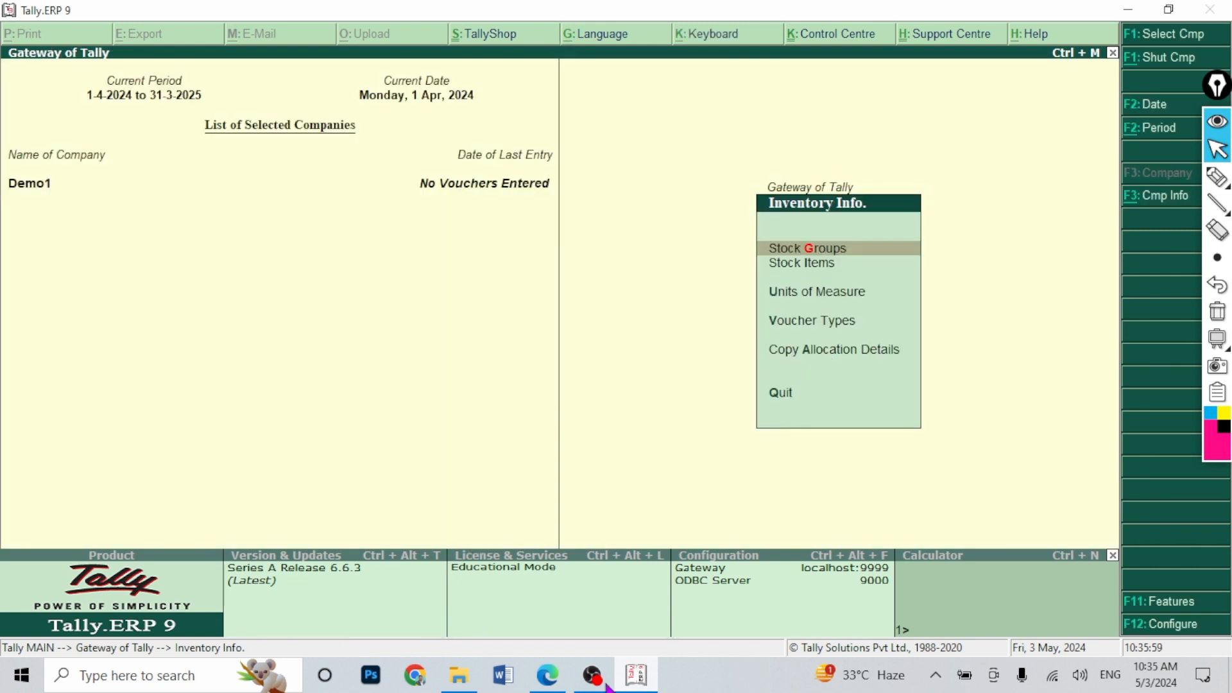
Step: Check the categories in items.pdf, and enable Maintain stock categories in the inventory features of Demo1 in Tally.ERP 9
click(548, 675)
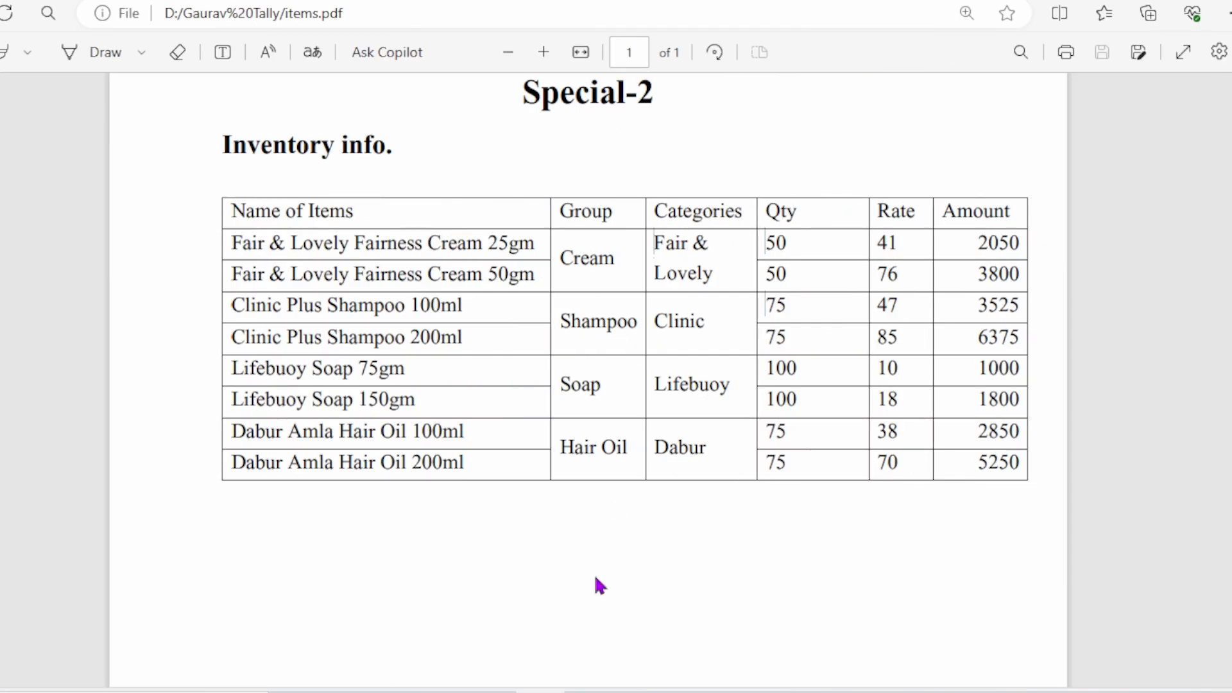
click(636, 675)
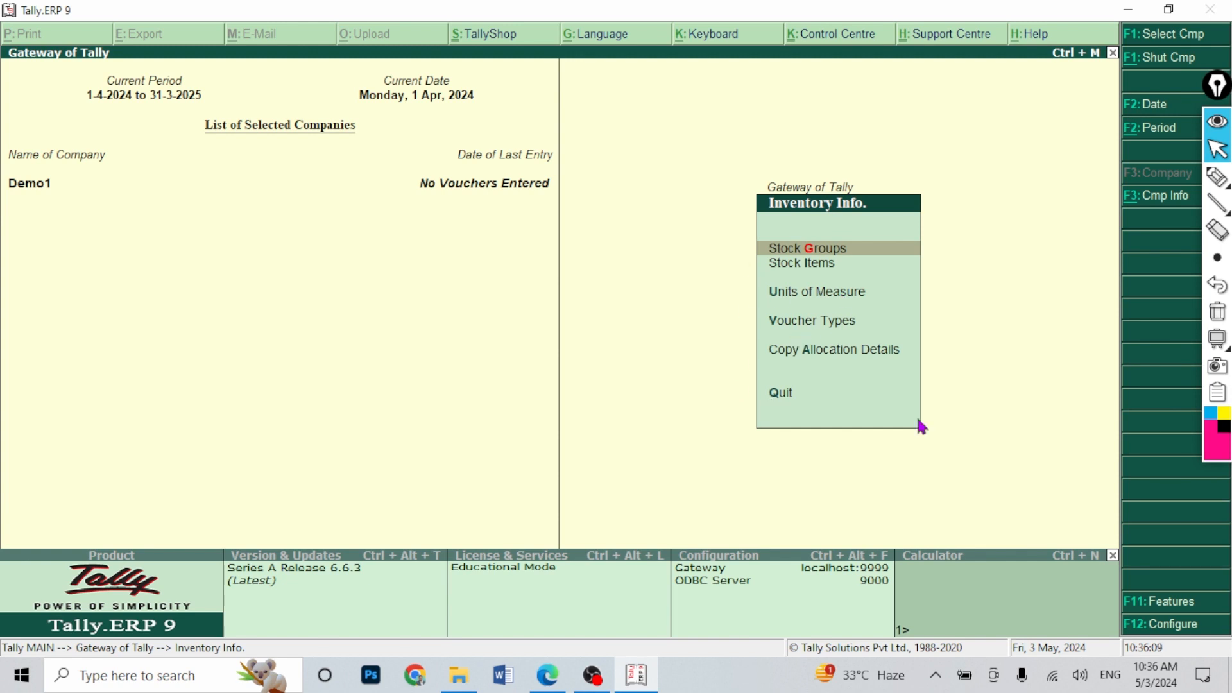
click(1163, 602)
click(796, 278)
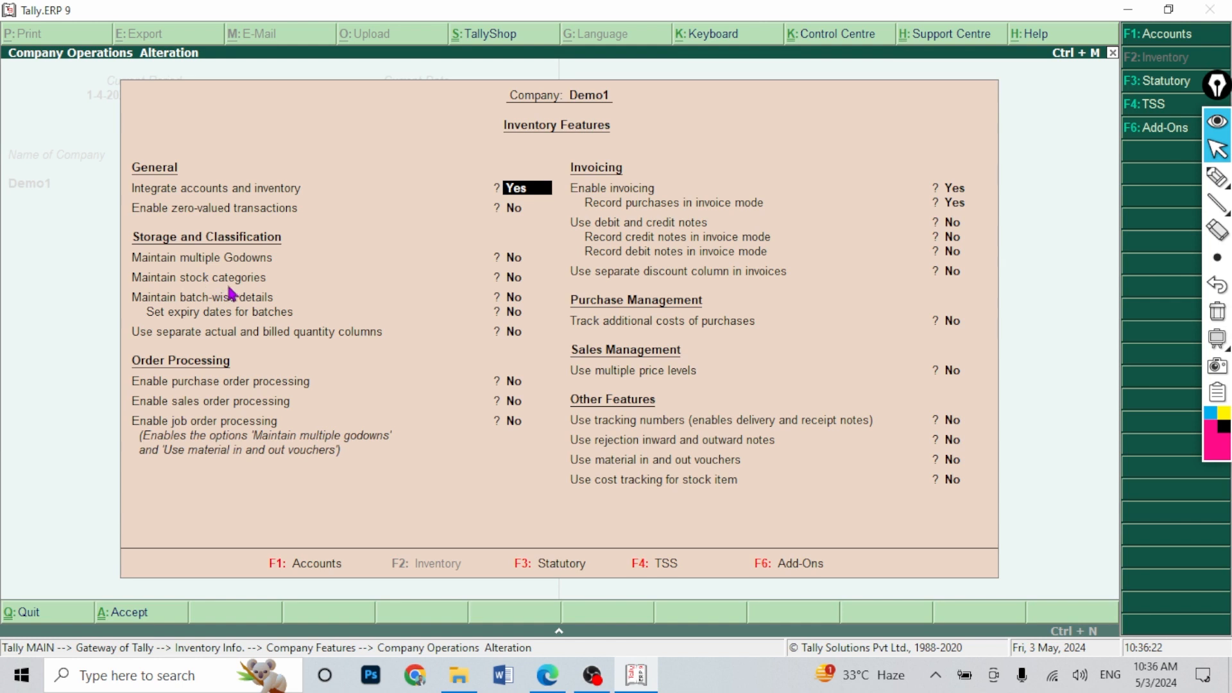
click(516, 280)
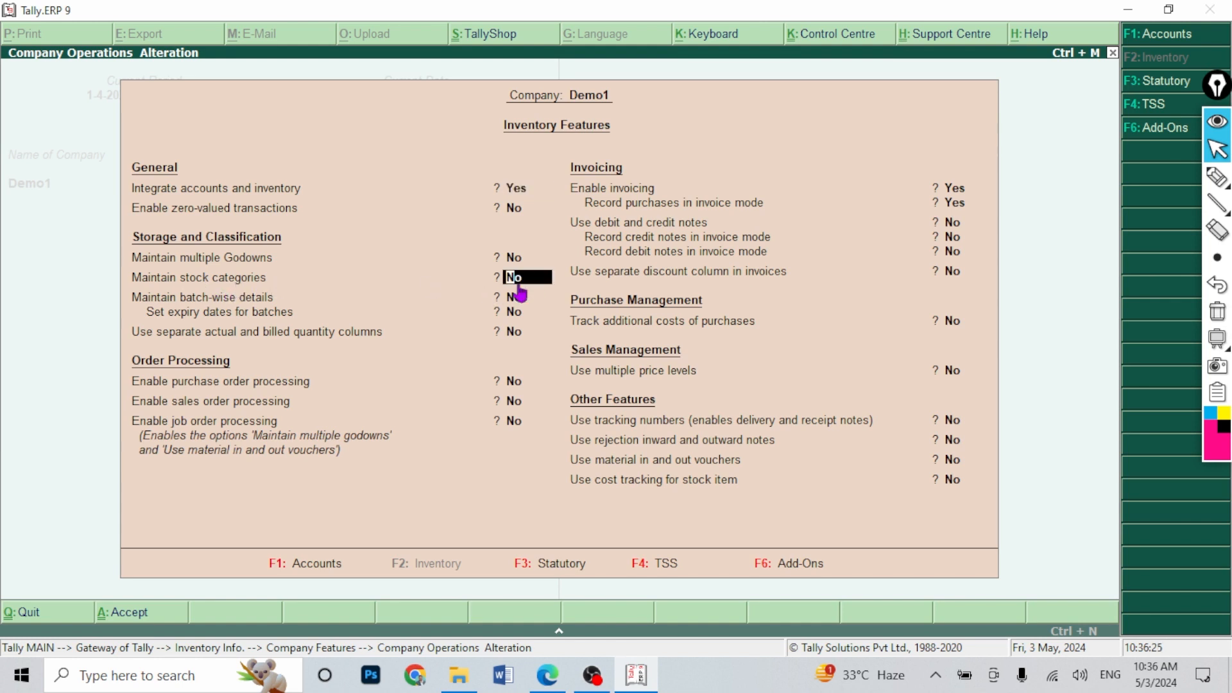
key(y)
key(ctrl+a)
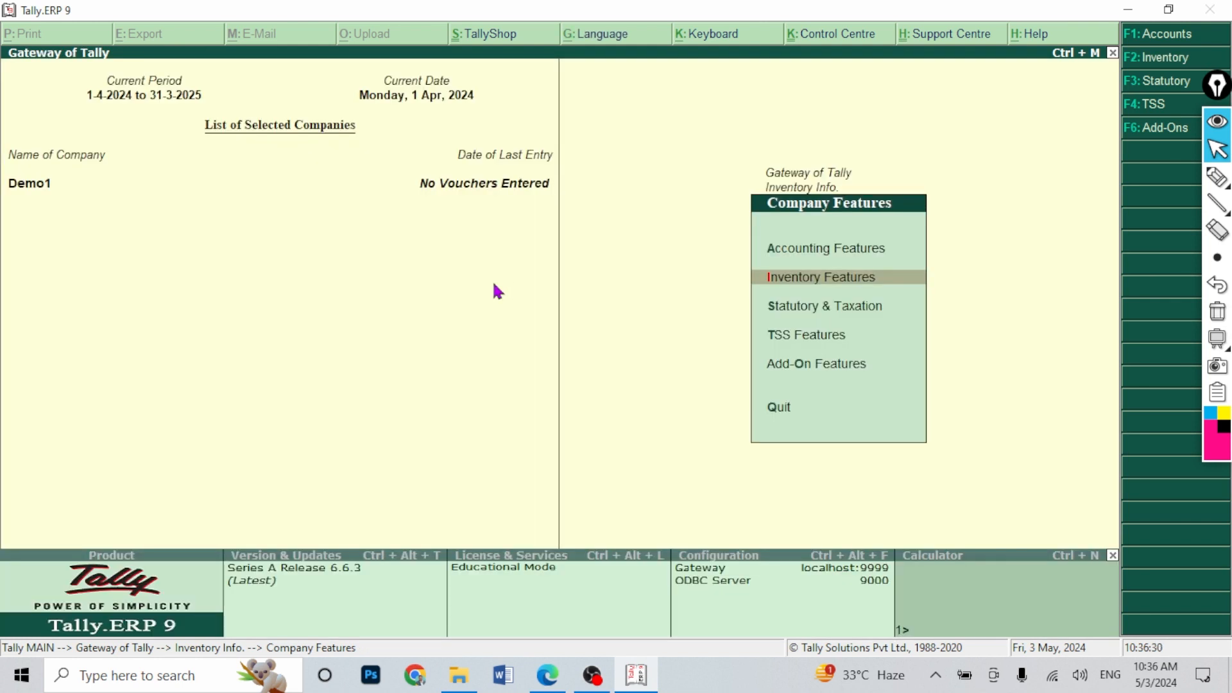
key(Escape)
Step: Copy Fair & Lovely from items.pdf and create it in Tally.ERP 9 as a stock category under Primary
key(Down)
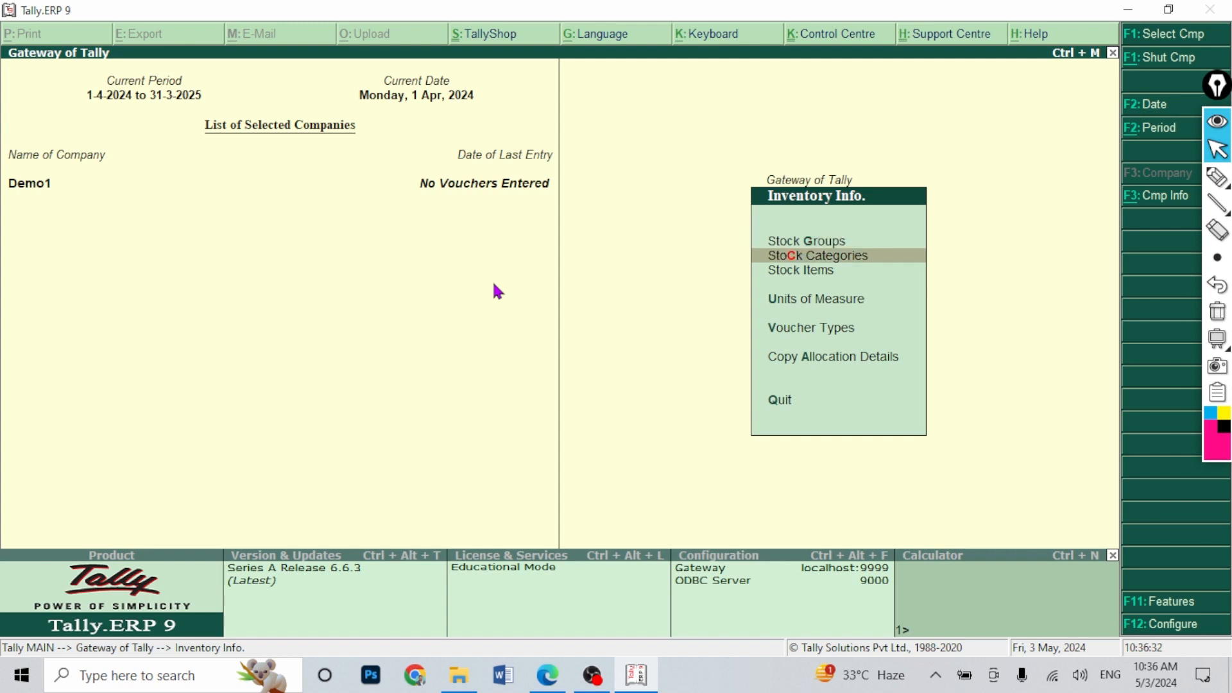
key(Return)
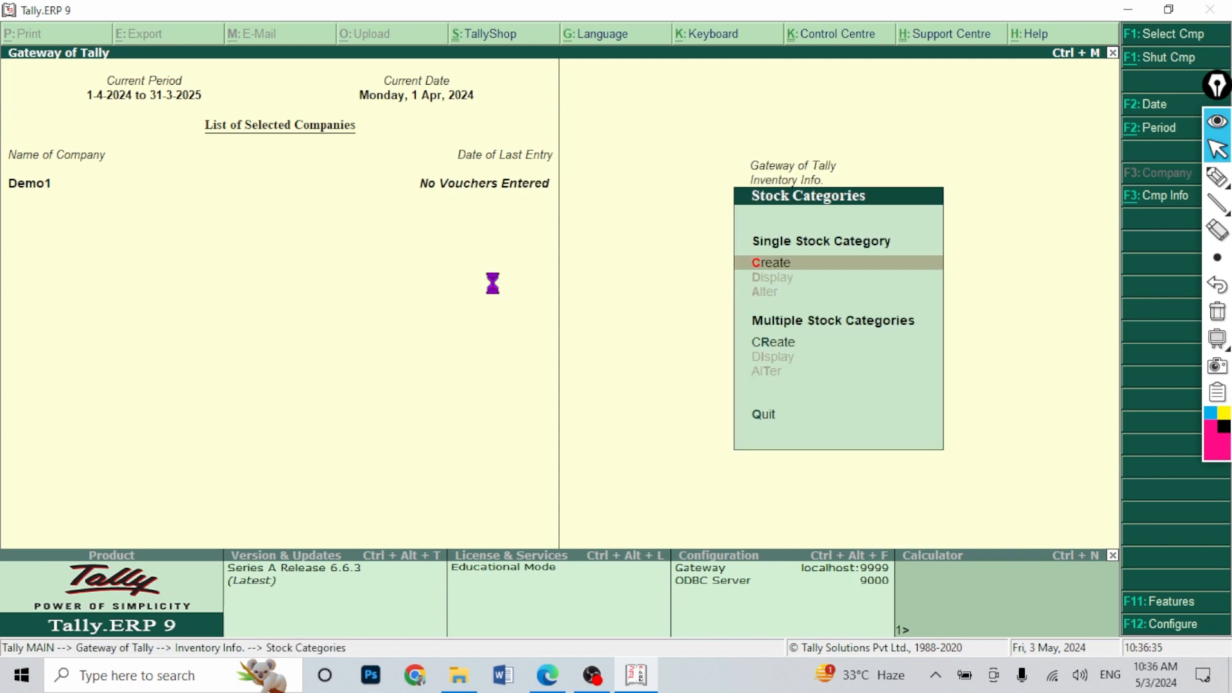
key(Return)
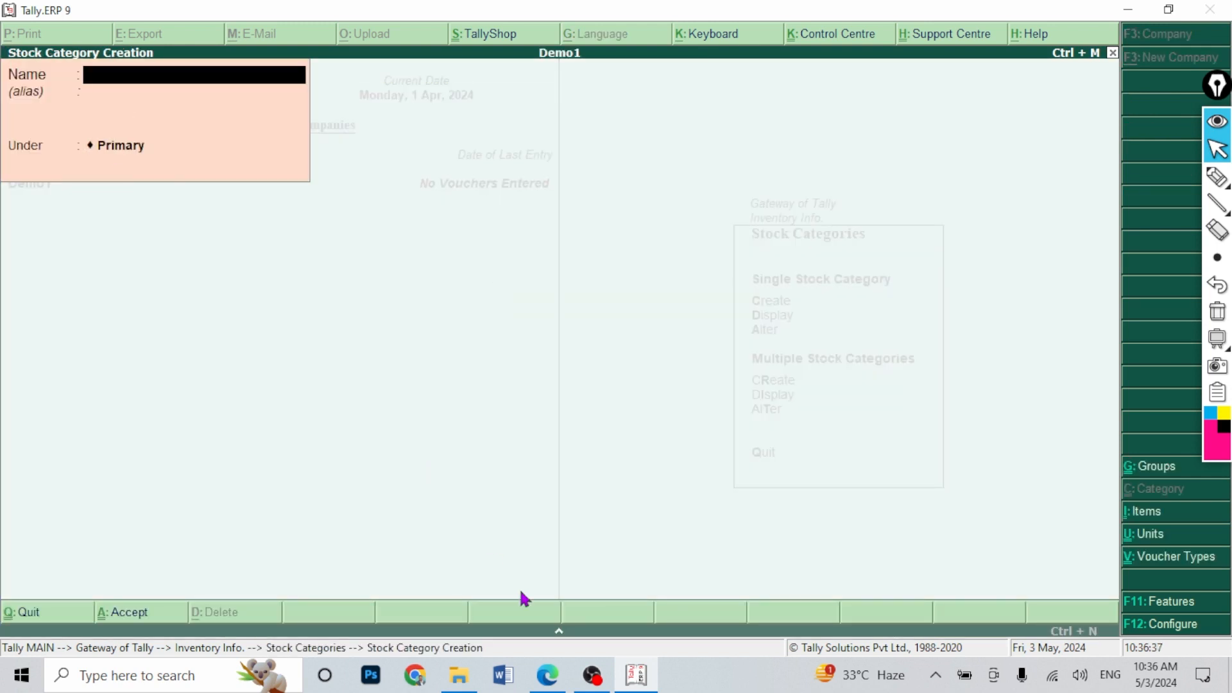
click(549, 674)
drag(659, 243, 715, 278)
click(618, 671)
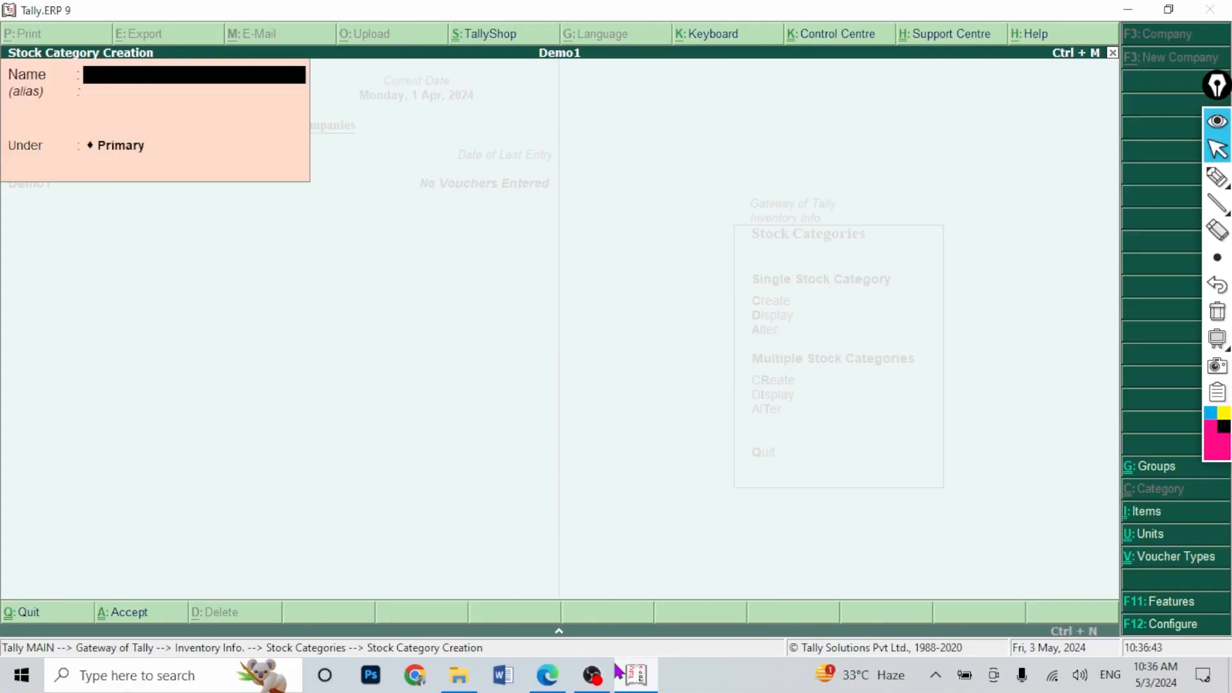
key(ctrl+alt+v)
key(Return)
key(Return)
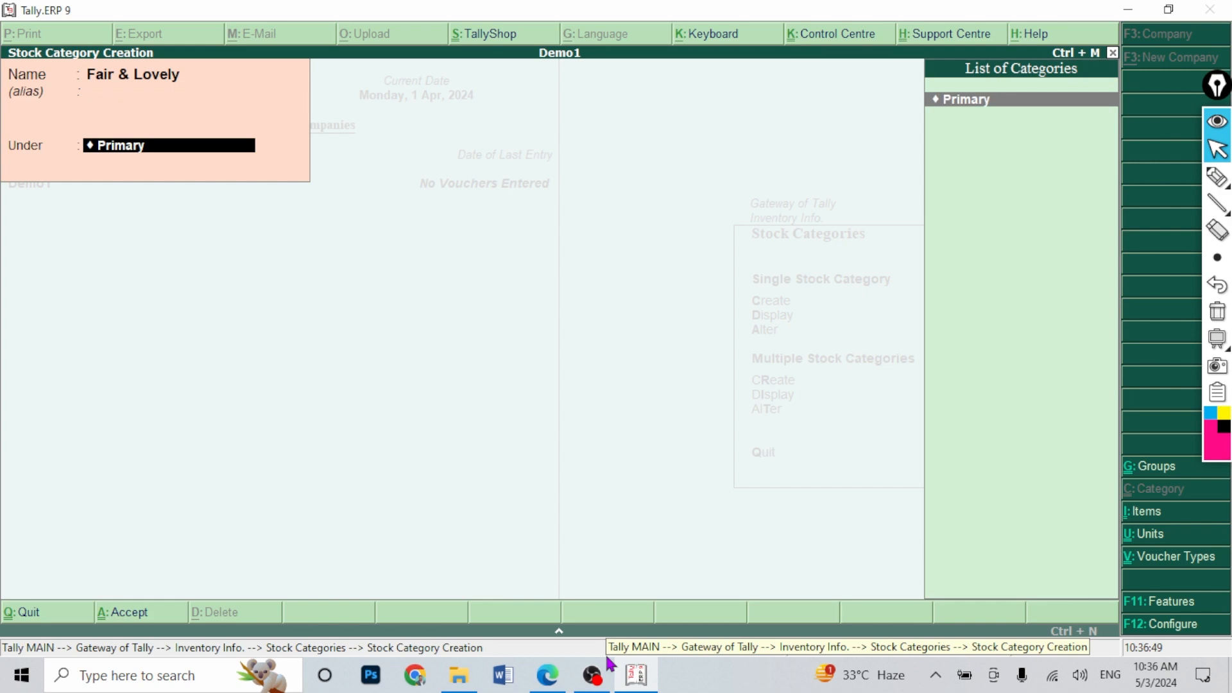
key(Return)
key(y)
Step: Create the Clinic and Lifebuoy stock categories under Primary in Tally.ERP 9 from the names in items.pdf
click(548, 675)
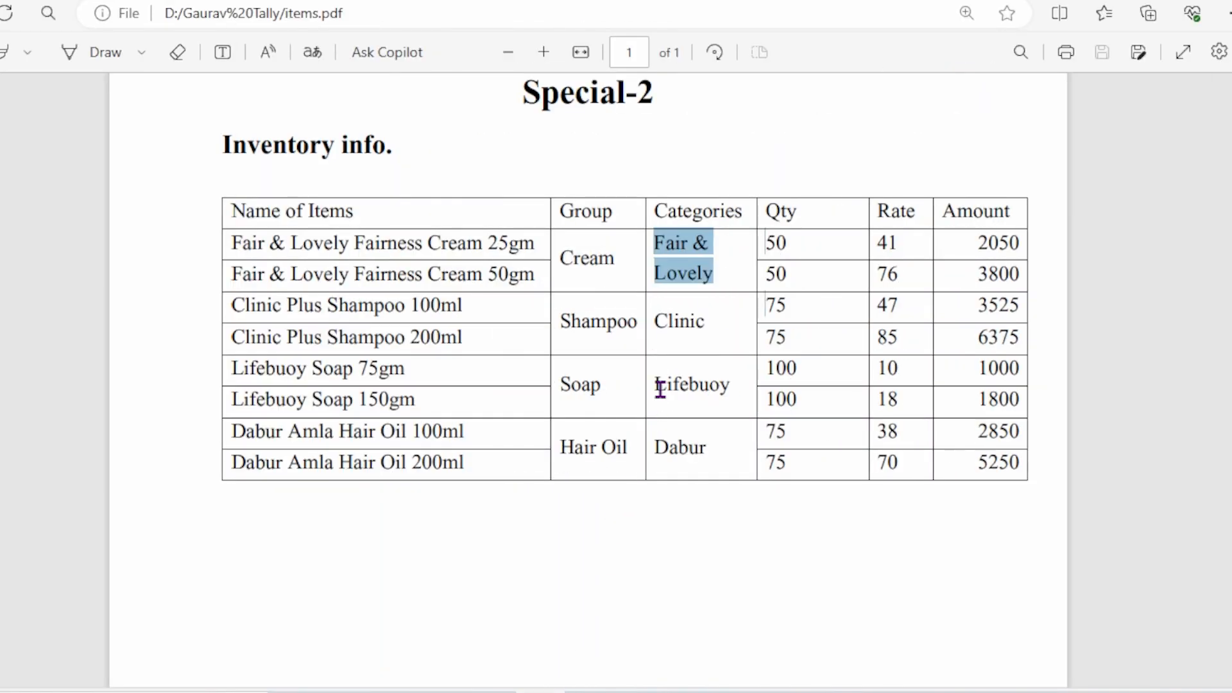
double_click(685, 330)
click(633, 674)
key(ctrl+alt+v)
double_click(679, 385)
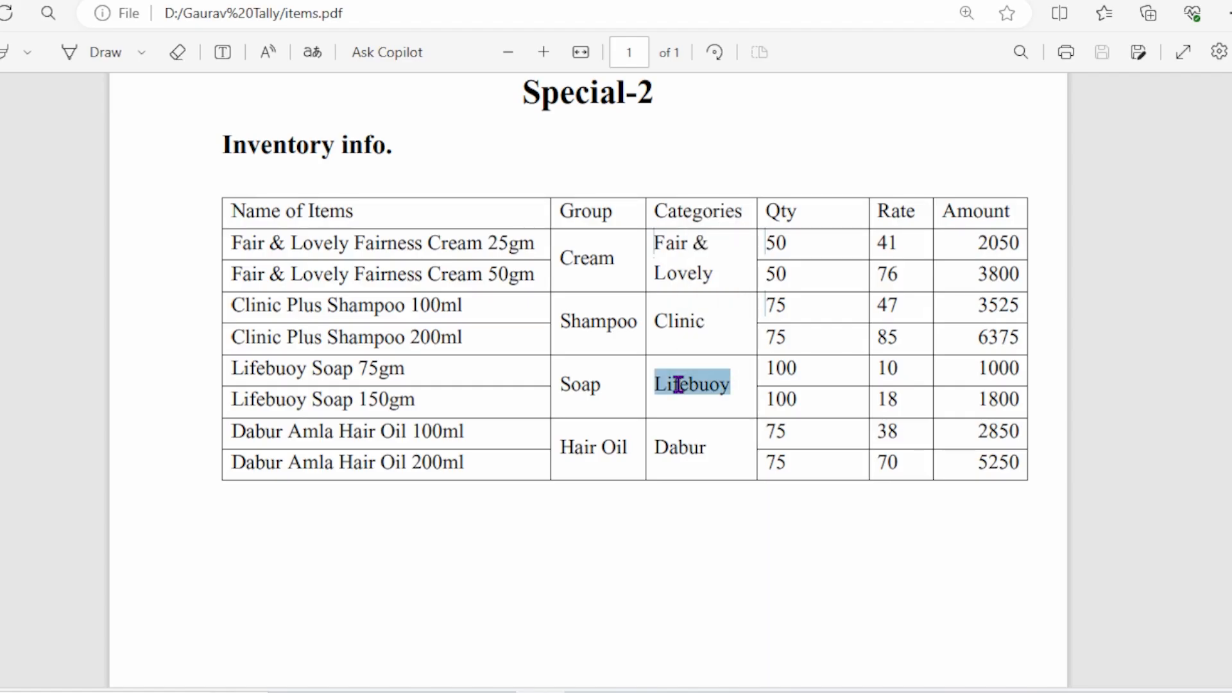
click(641, 679)
key(ctrl+alt+v)
key(Return)
key(Return)
key(Return)
Step: Copy Dabur from items.pdf, create it in Tally.ERP 9 as a stock category under Primary, and leave category creation
double_click(679, 454)
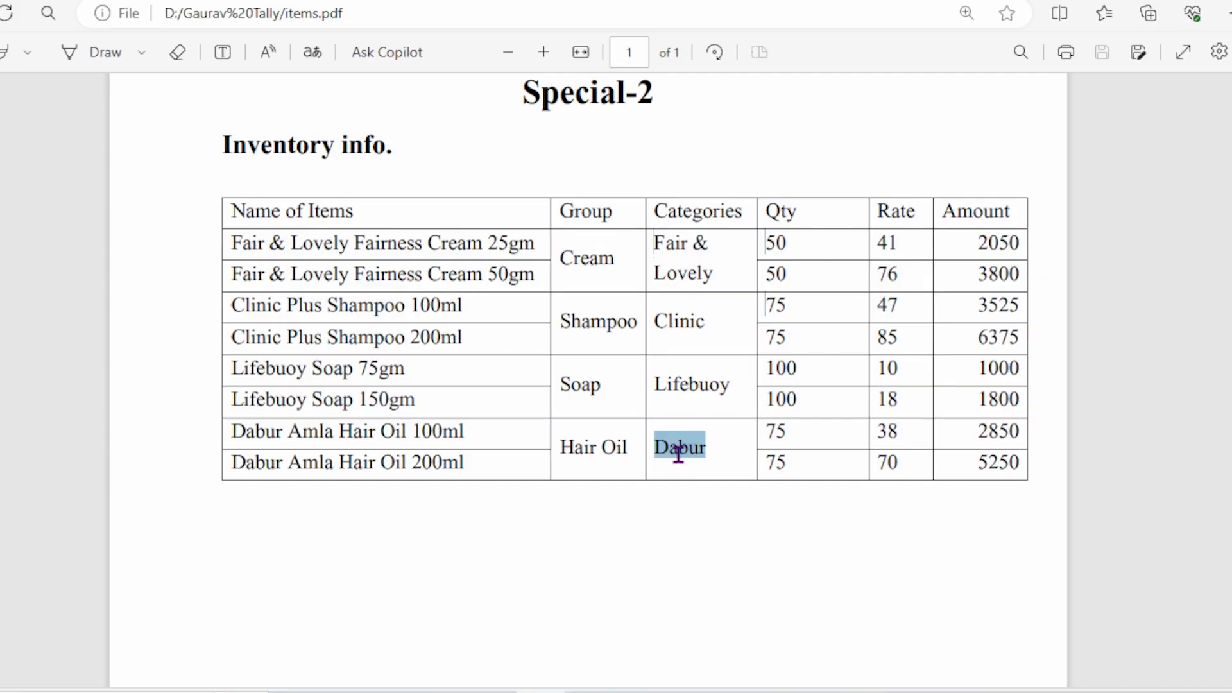
click(637, 676)
key(ctrl+alt+v)
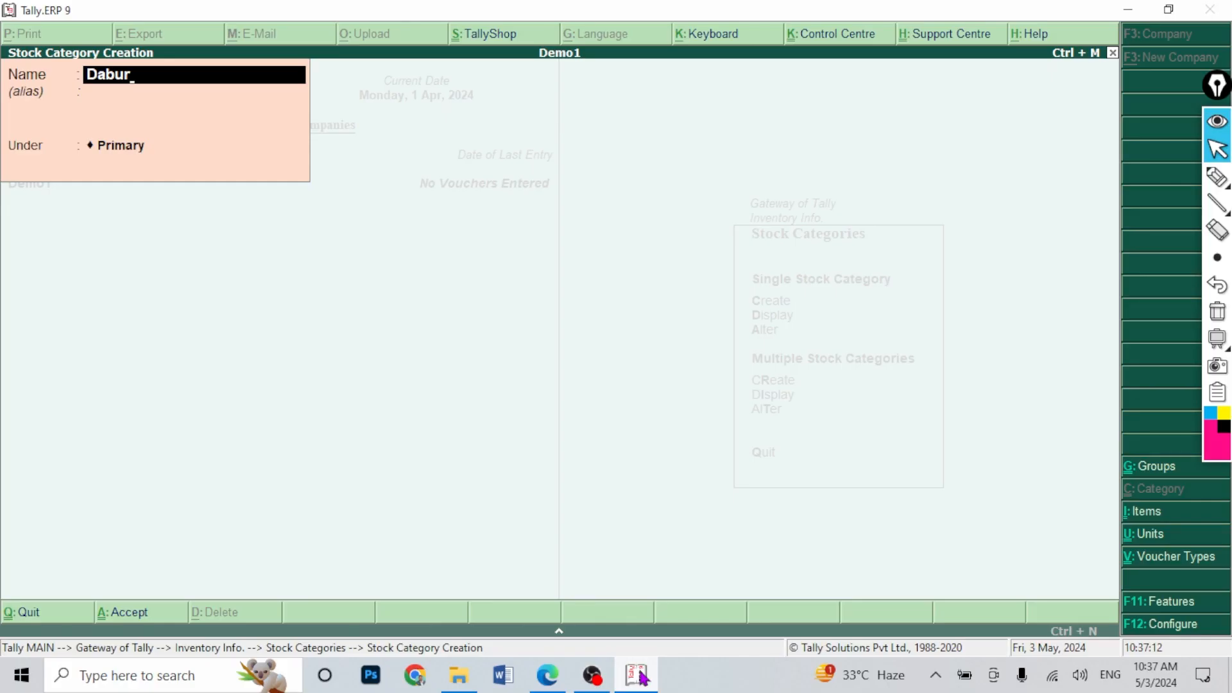
key(Return)
key(Return)
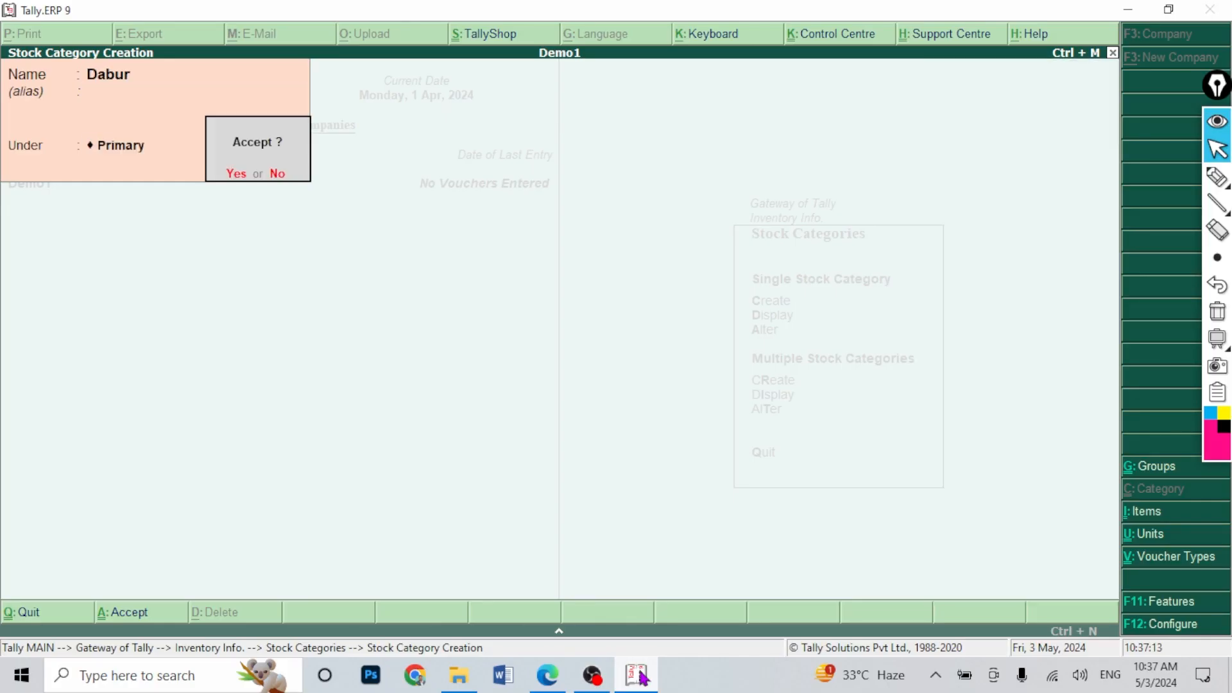
key(Return)
key(Escape)
key(Return)
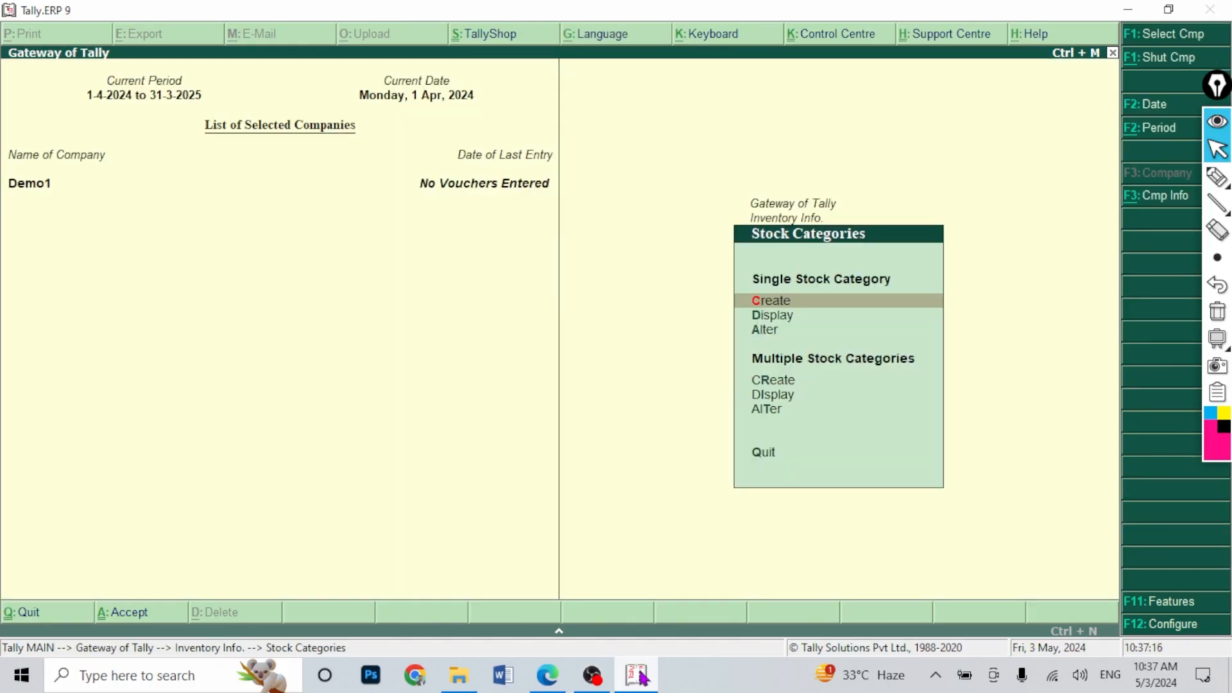
Step: Display the list of stock categories and view the details of the Clinic category
key(Down)
key(Return)
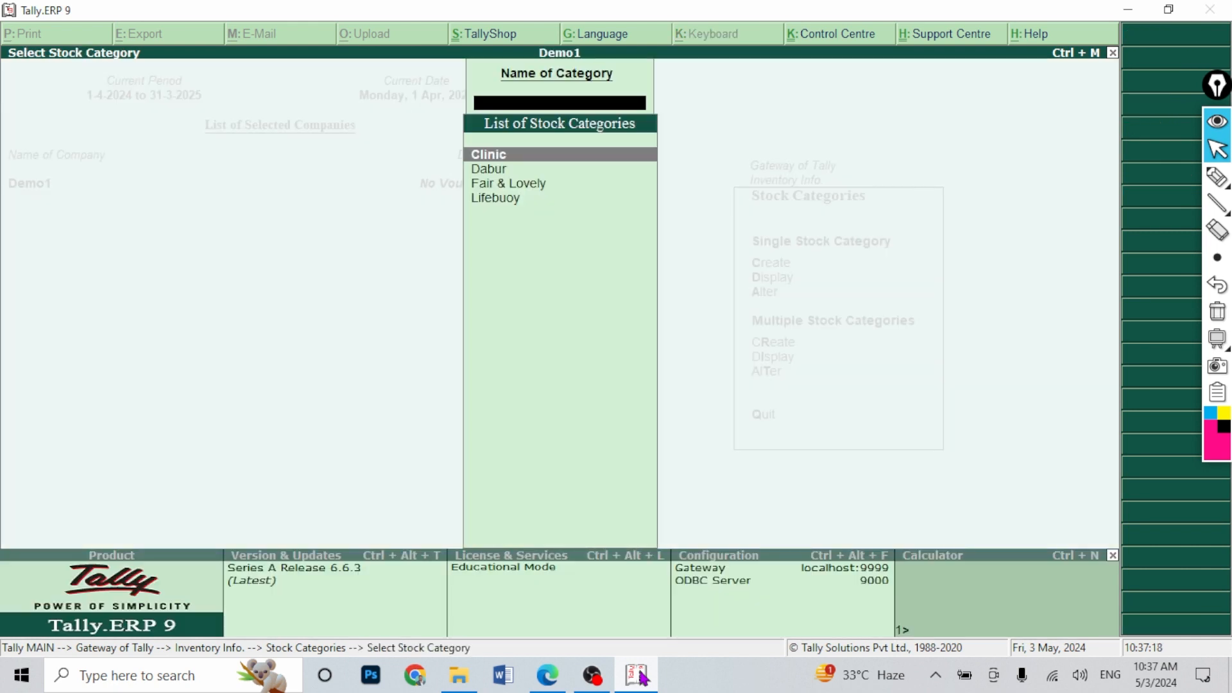
key(Down)
key(Down)
key(Up)
key(Up)
key(Return)
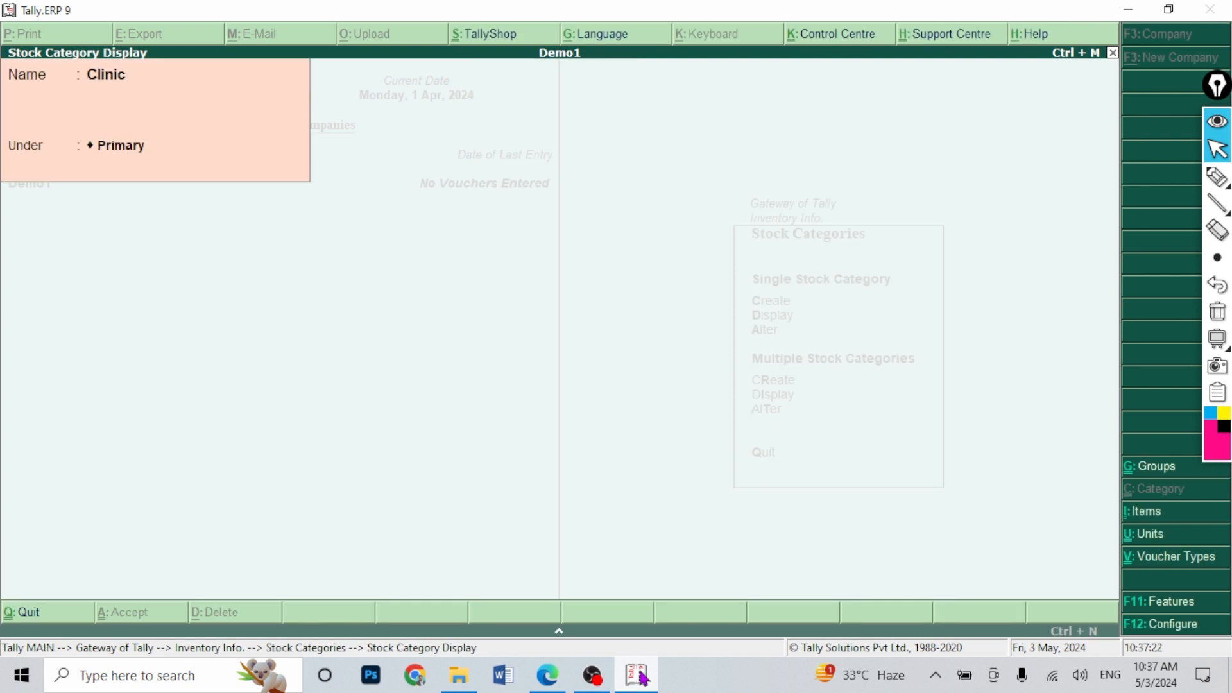
key(Escape)
key(Escape)
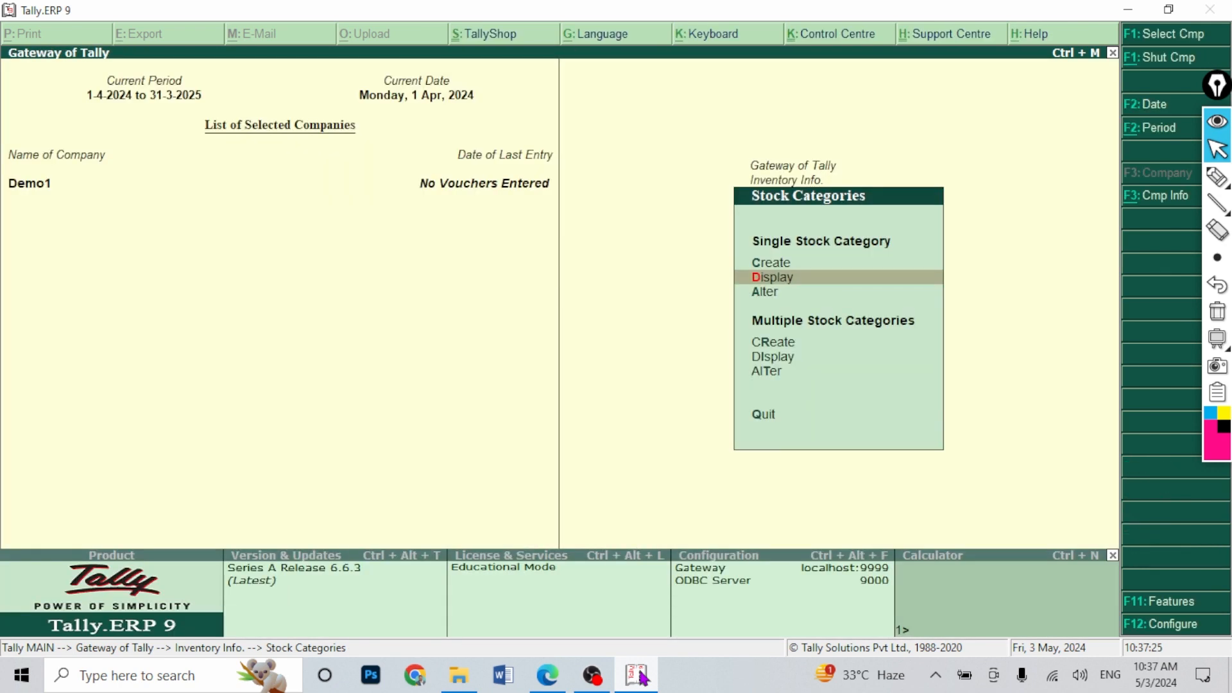
Step: Rename the Clinic stock category as Clinic Plus, and return to the inventory masters
key(Down)
key(Return)
key(Return)
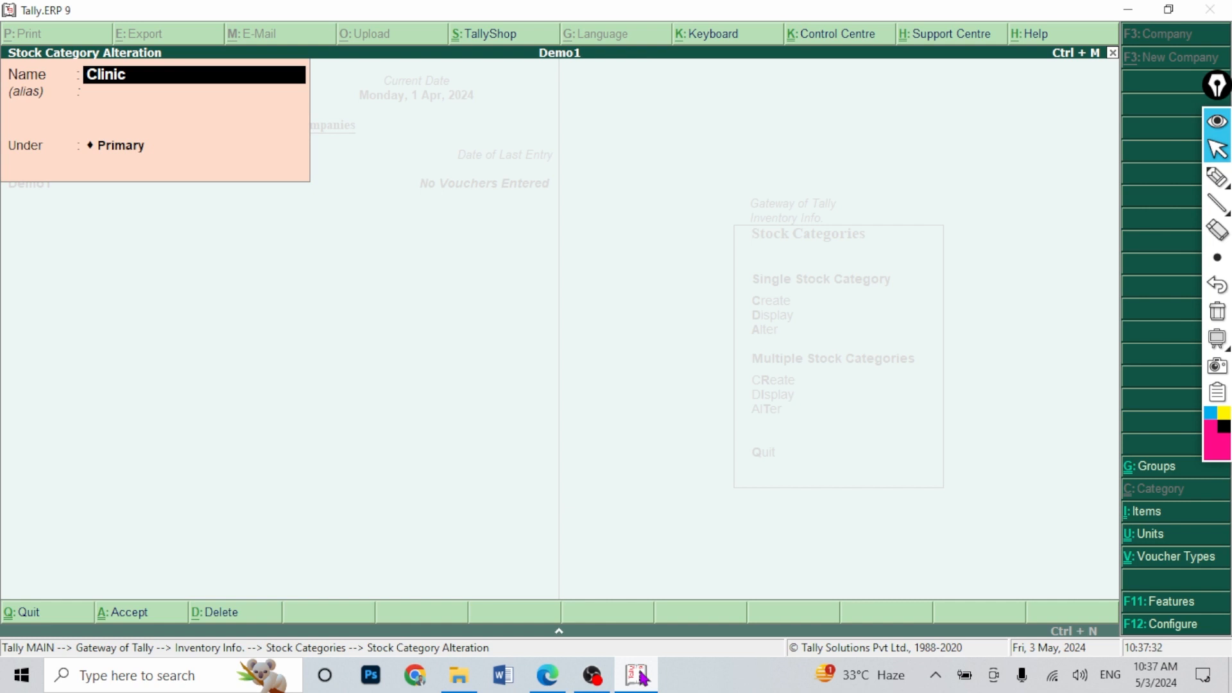
key(Return)
key(Return)
key(Return)
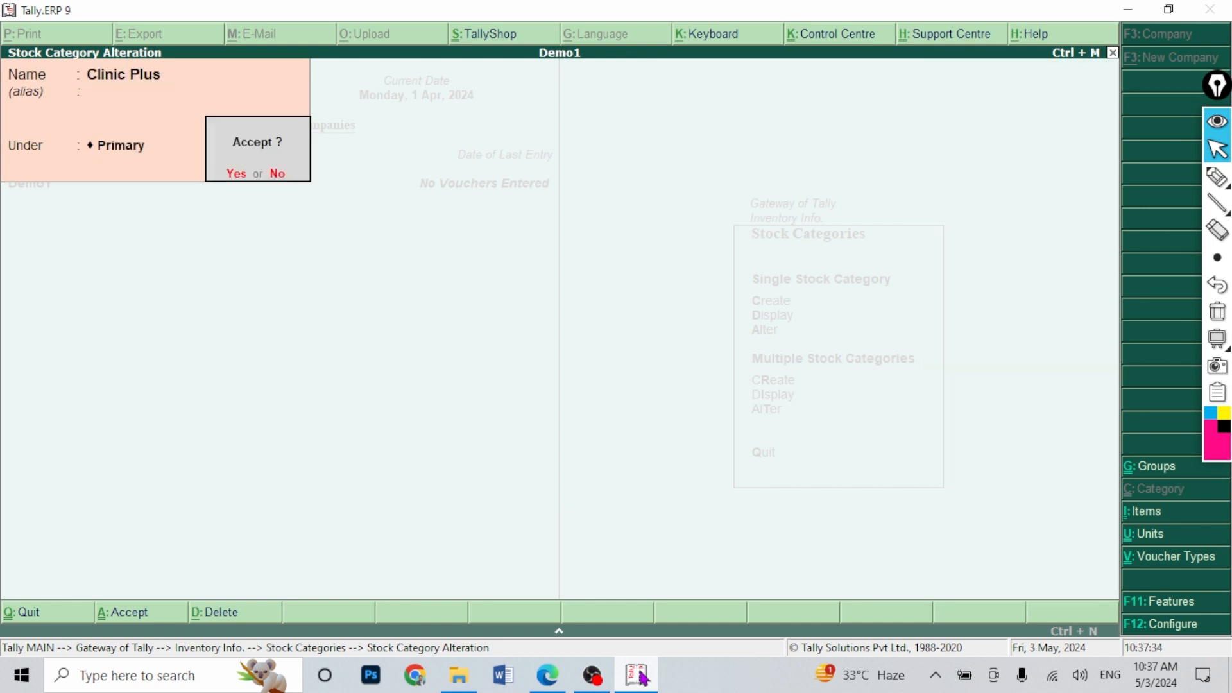
key(Return)
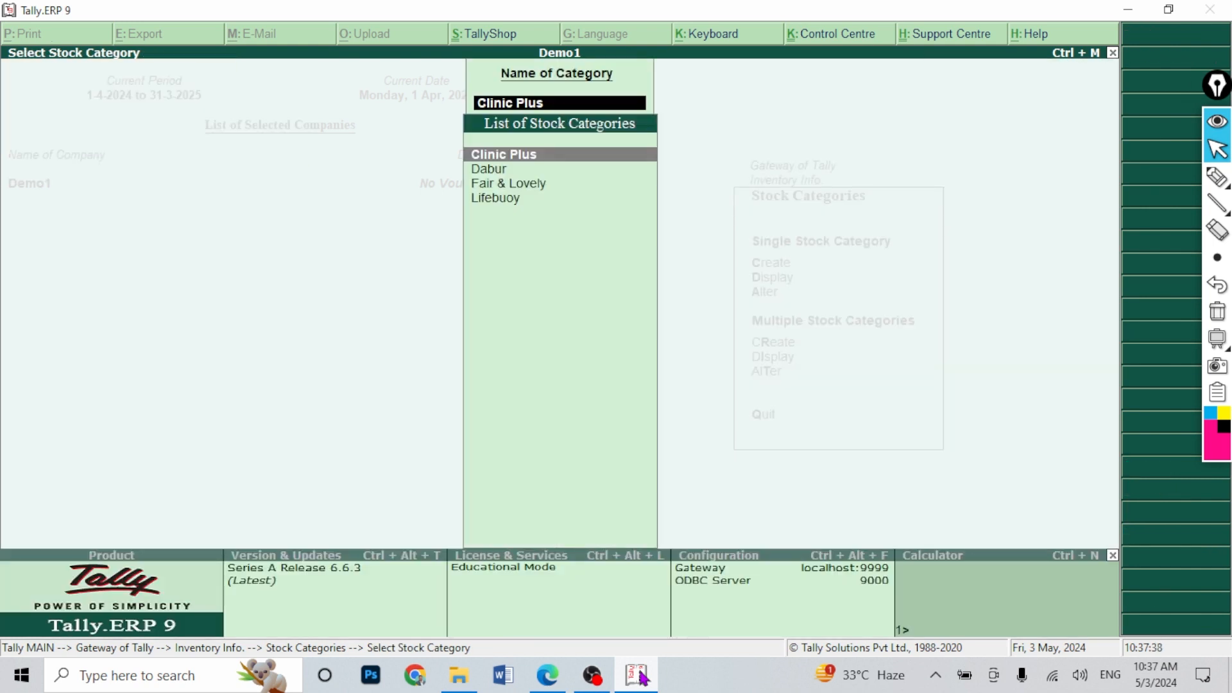
key(Escape)
key(Escape)
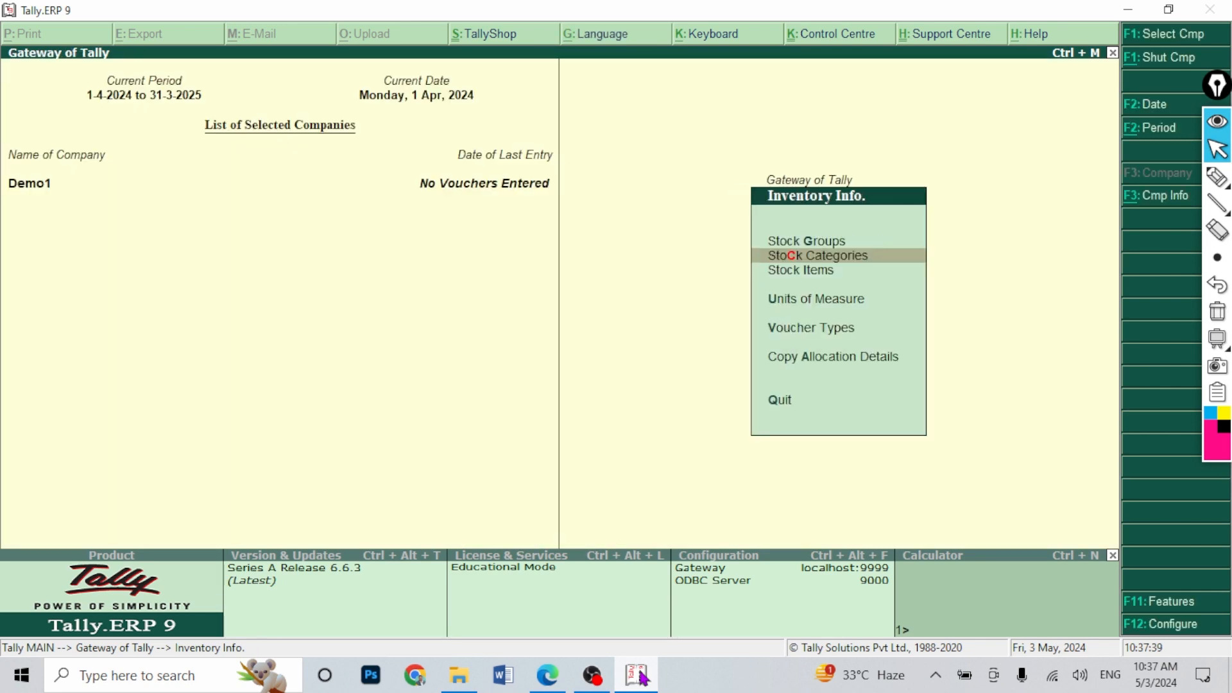
Step: Handwrite the units Pcs and Nos over the Qty column in items.pdf, and clear the annotations
click(547, 675)
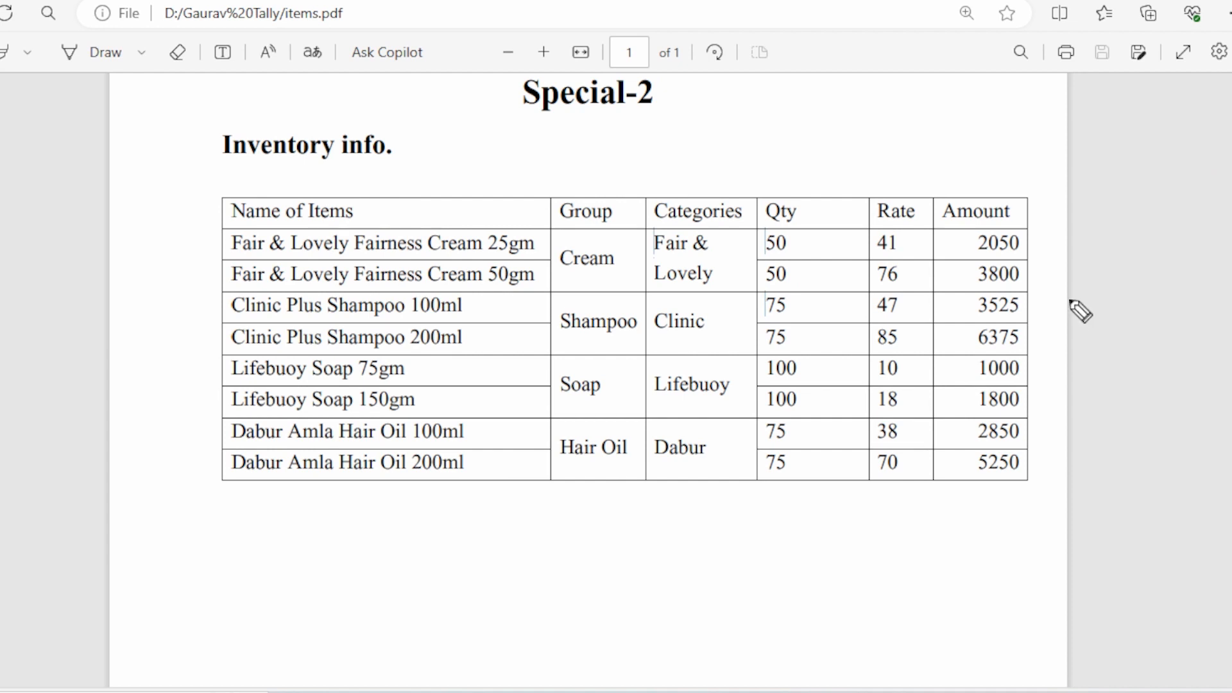
mouse_move(813, 235)
mouse_down()
mouse_move(846, 257)
mouse_move(809, 275)
mouse_move(839, 295)
mouse_move(860, 273)
mouse_up()
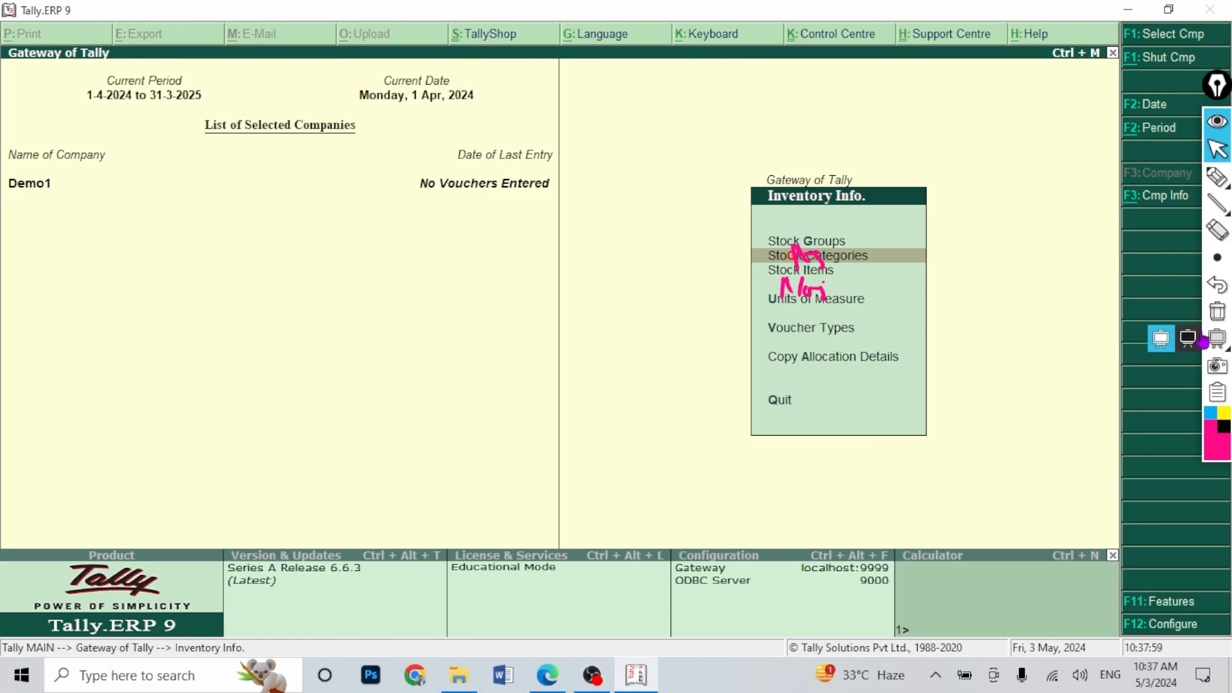
click(1218, 311)
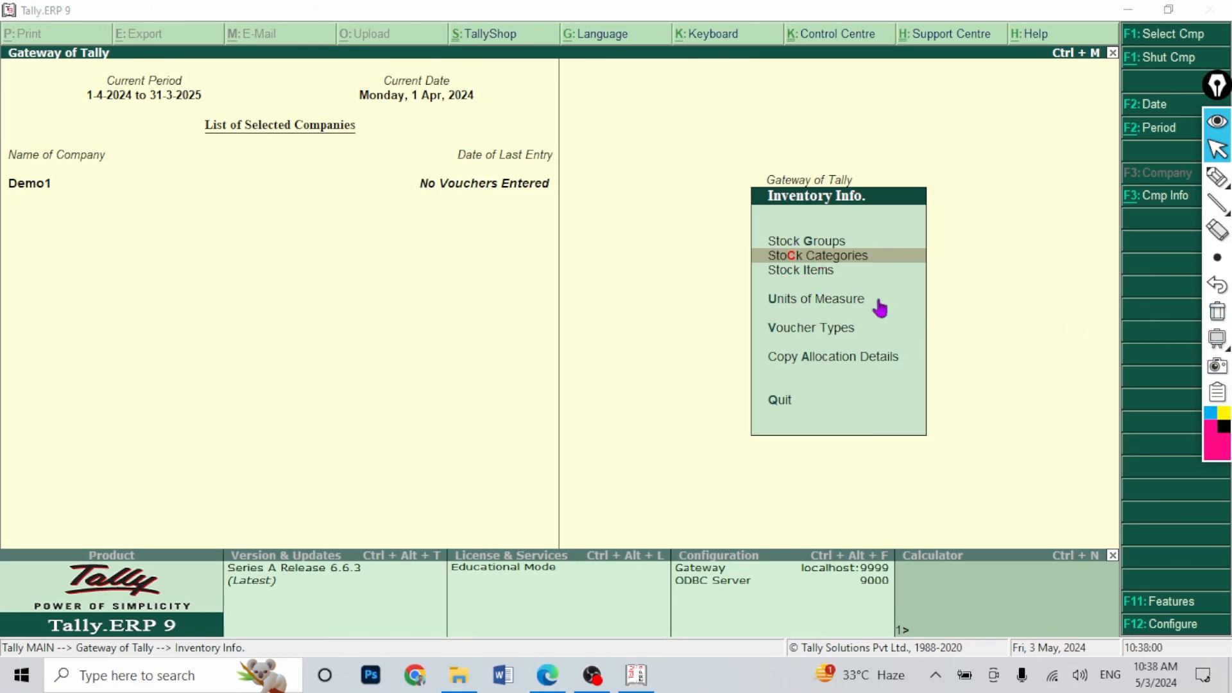
Step: Create a simple unit of measure with symbol Pcs, formal name Pieces and 0 decimal places
click(818, 307)
click(829, 299)
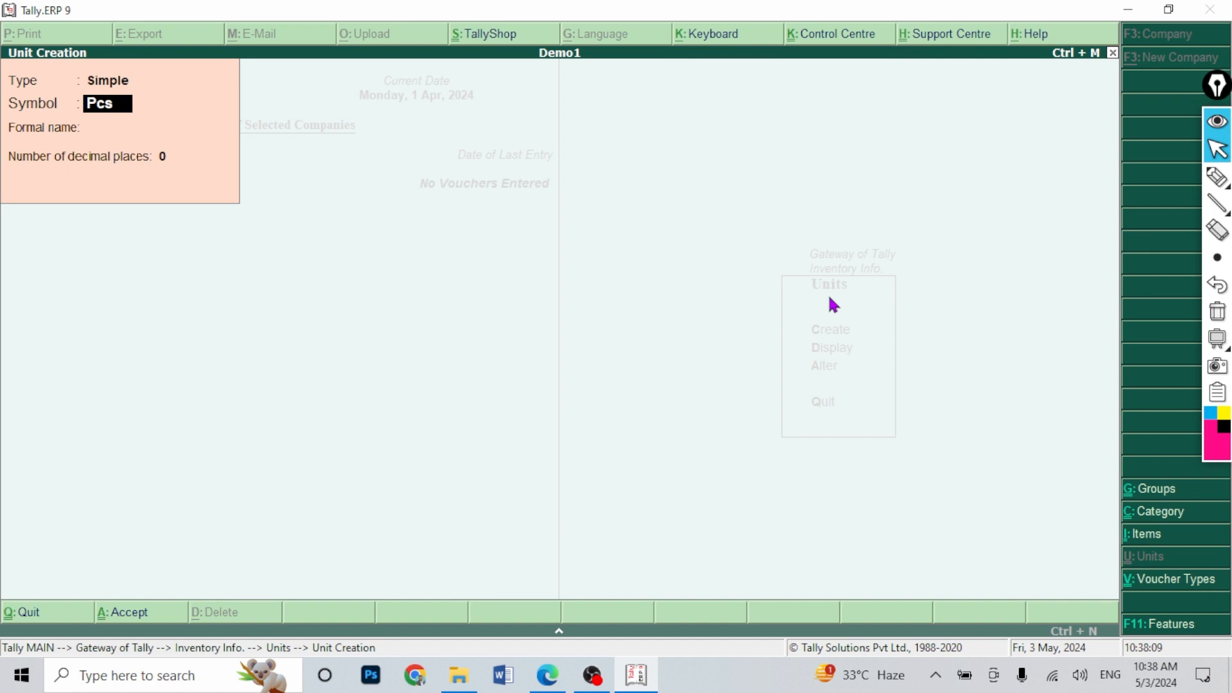
key(Return)
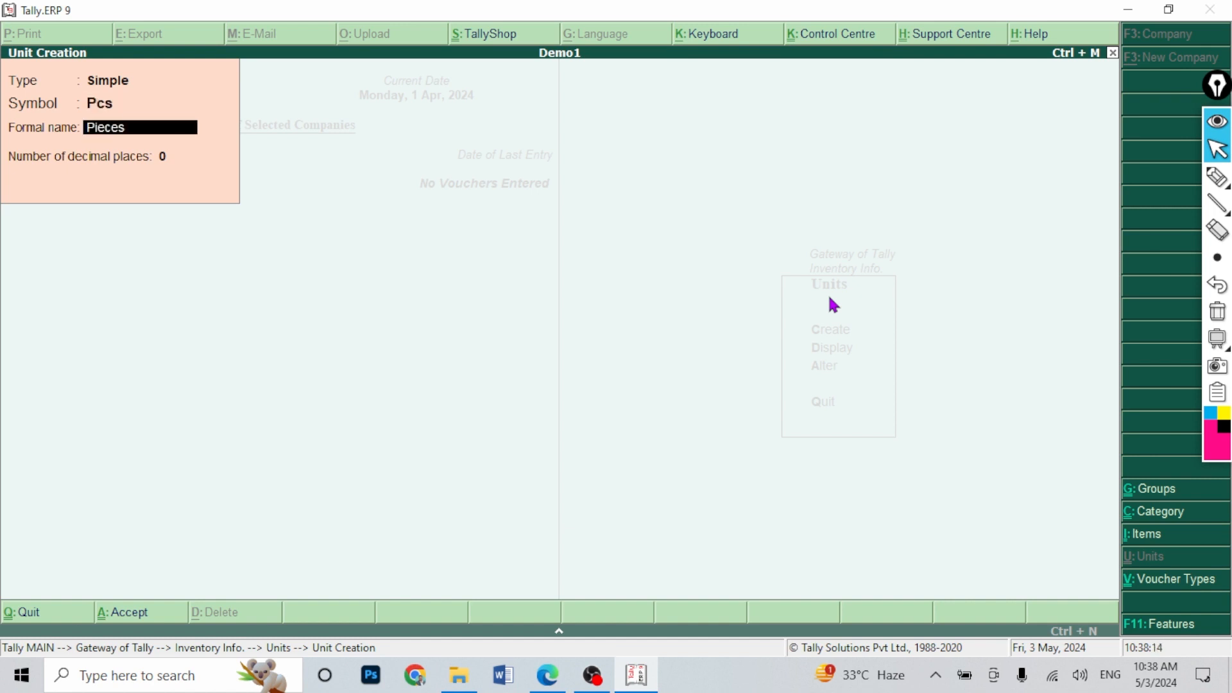
text(Pieces)
key(Return)
key(Return)
key(Return)
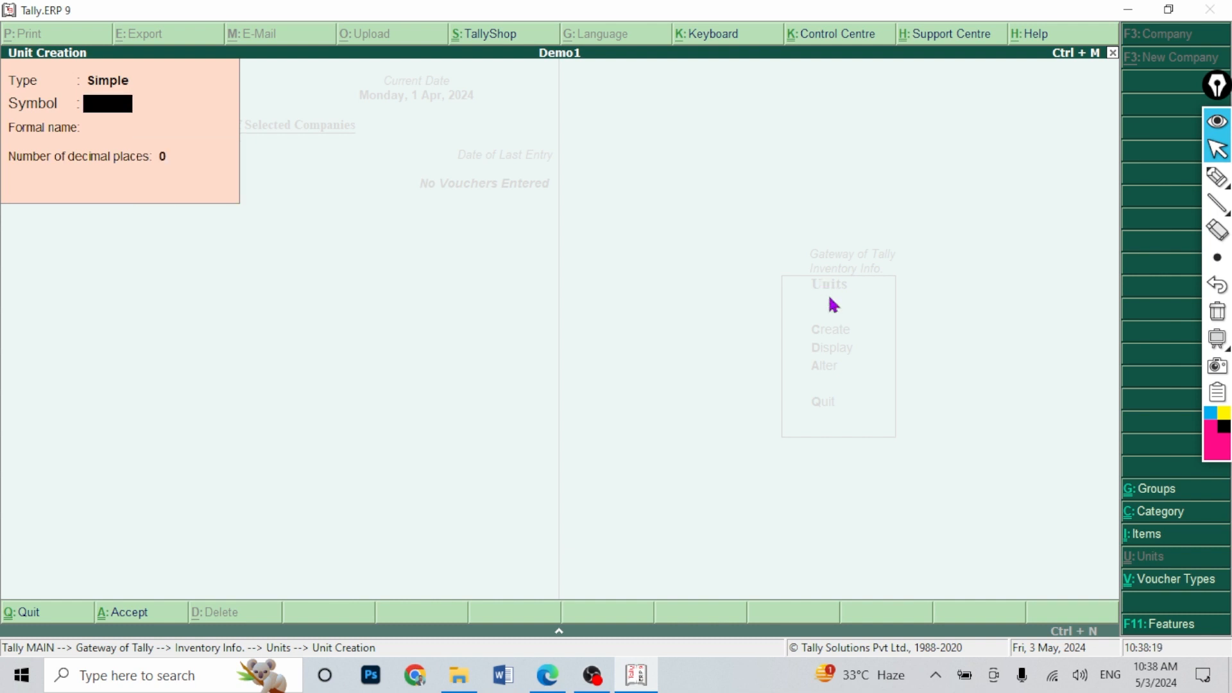
Step: Create a simple unit of measure with symbol Nos, formal name Number and 0 decimal places
text(Nos)
key(Return)
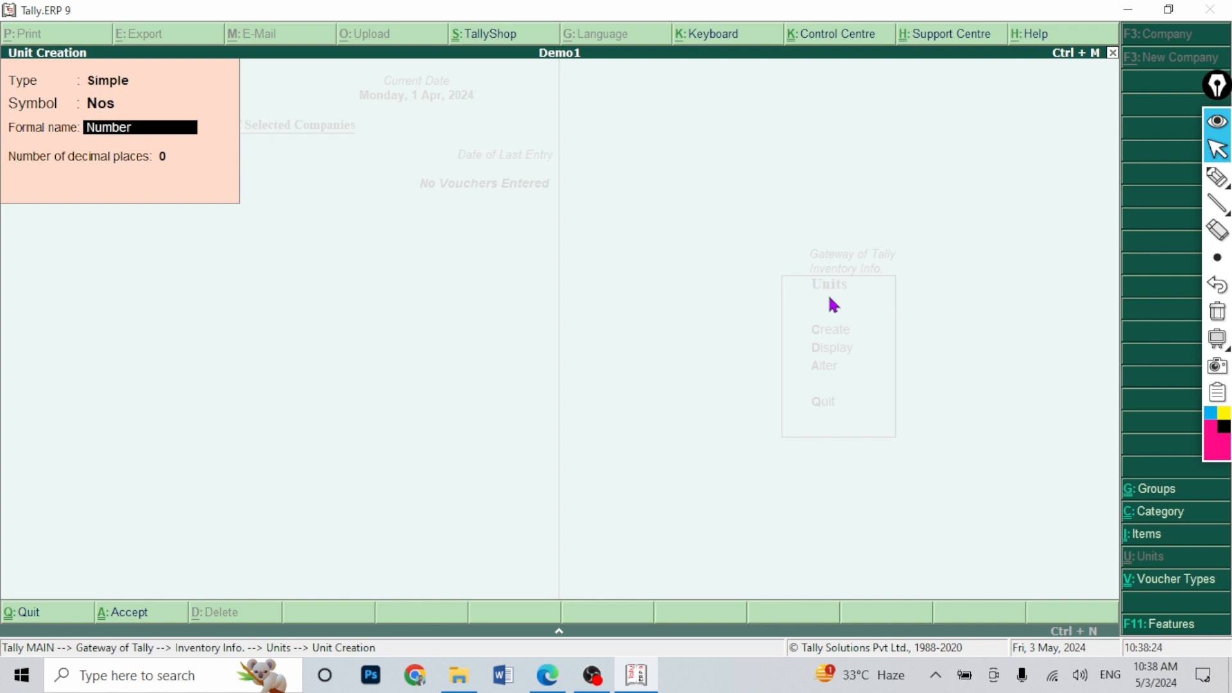
key(Return)
key(Return)
key(Return)
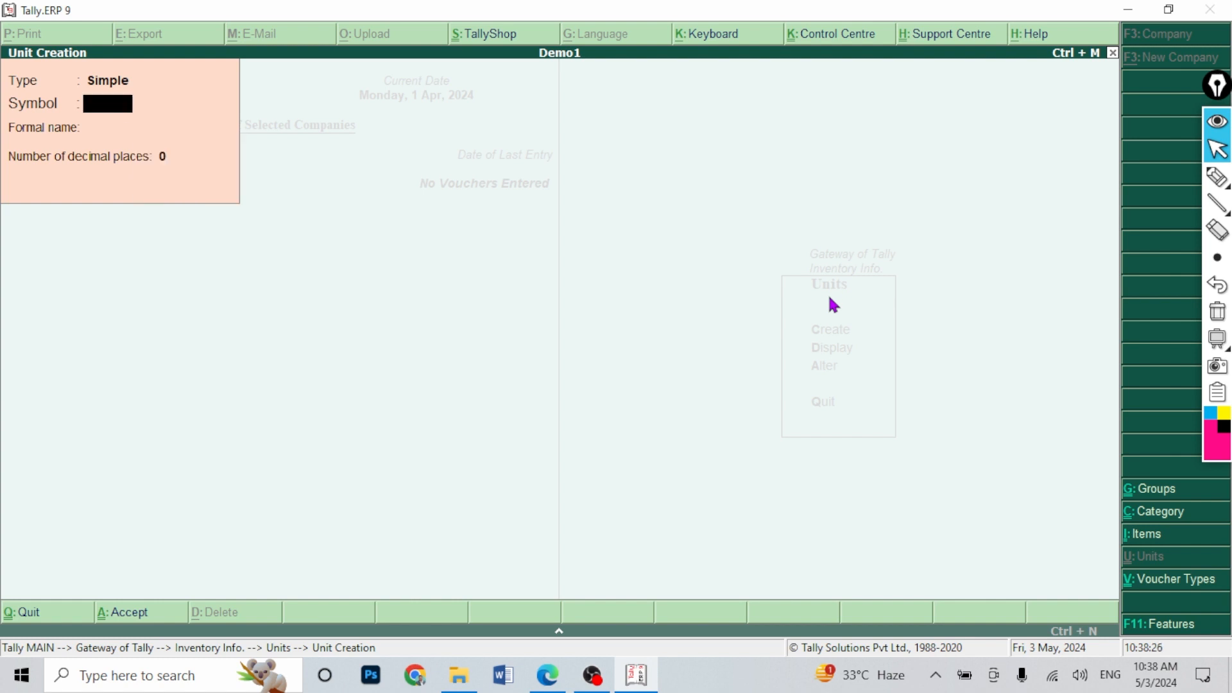
Step: Check the list of existing units of measure, and return to the inventory masters
key(Escape)
key(Down)
key(Return)
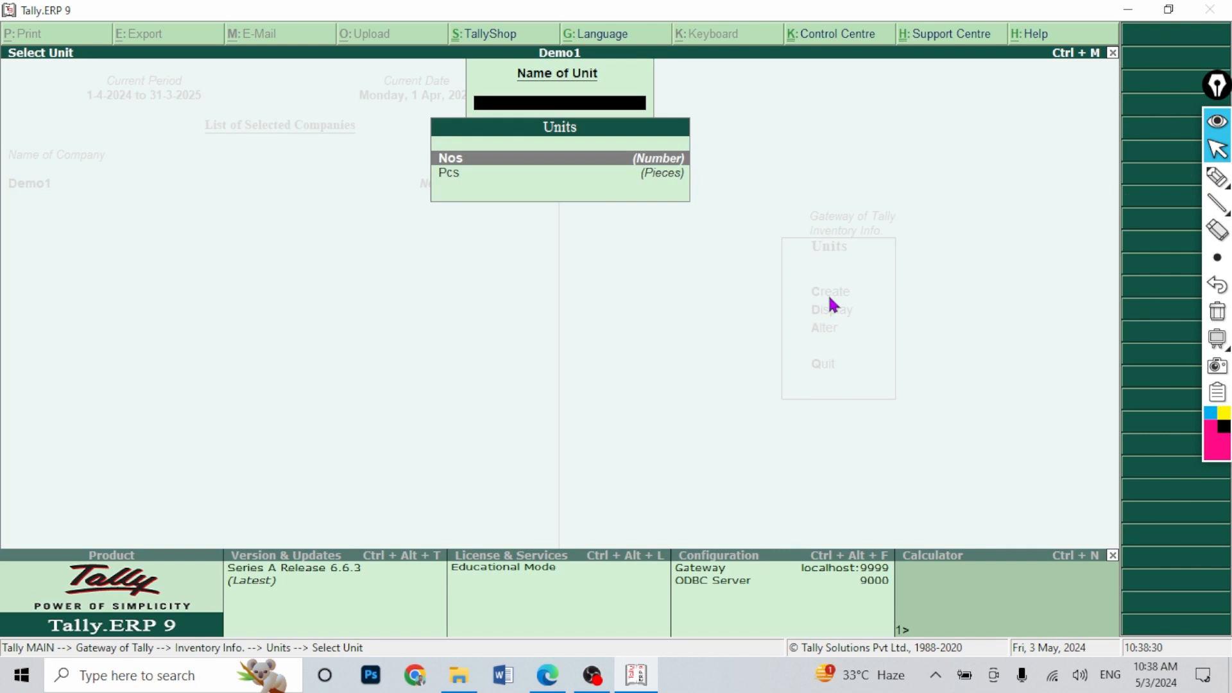
key(Escape)
key(Escape)
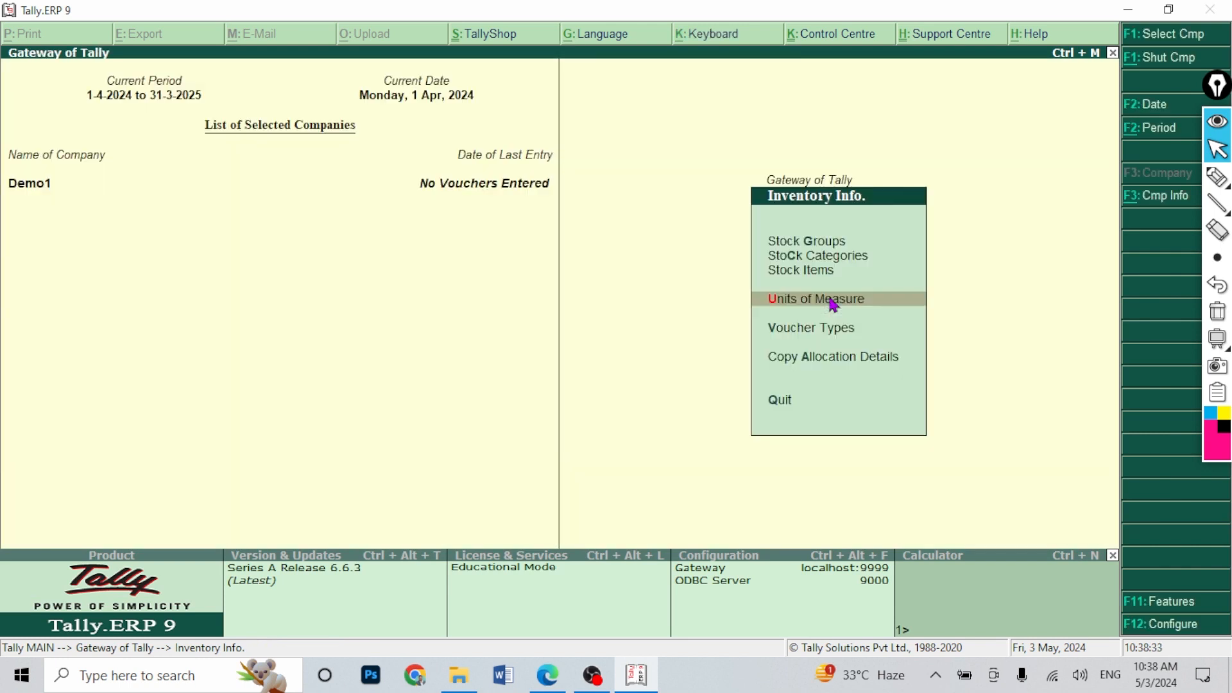
Step: Review the item names, groups and categories in items.pdf, and return to Tally.ERP 9
click(549, 675)
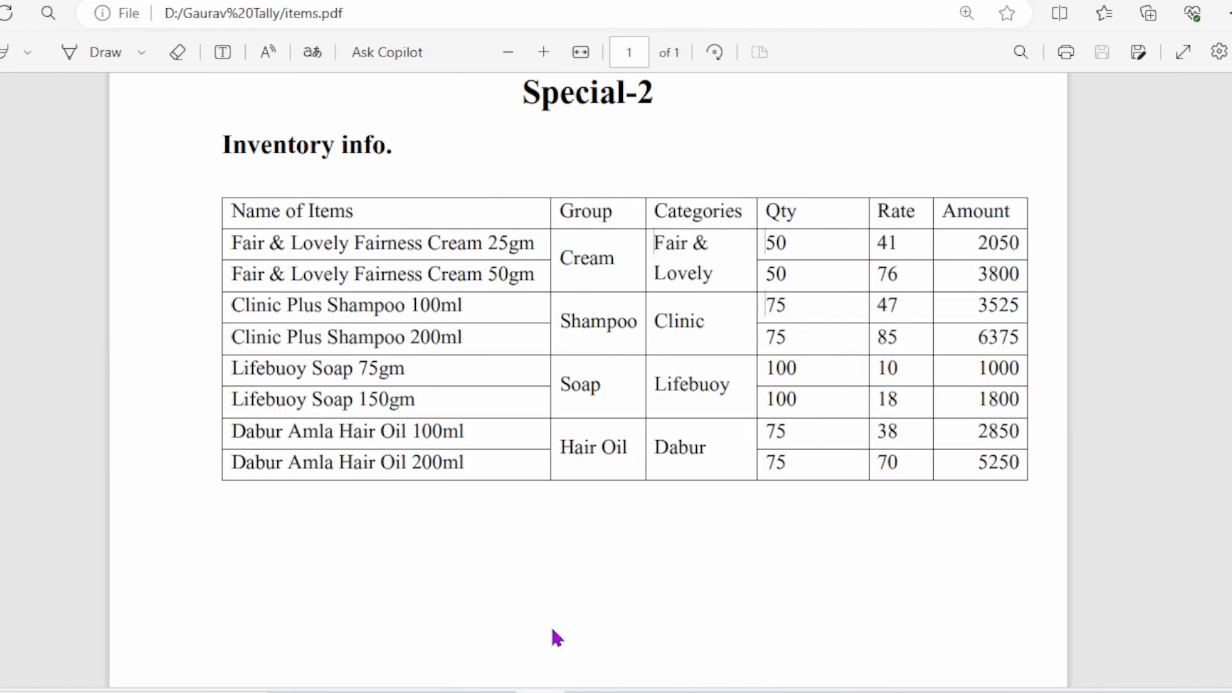
drag(552, 212, 613, 264)
right_click(613, 264)
click(772, 327)
mouse_move(636, 676)
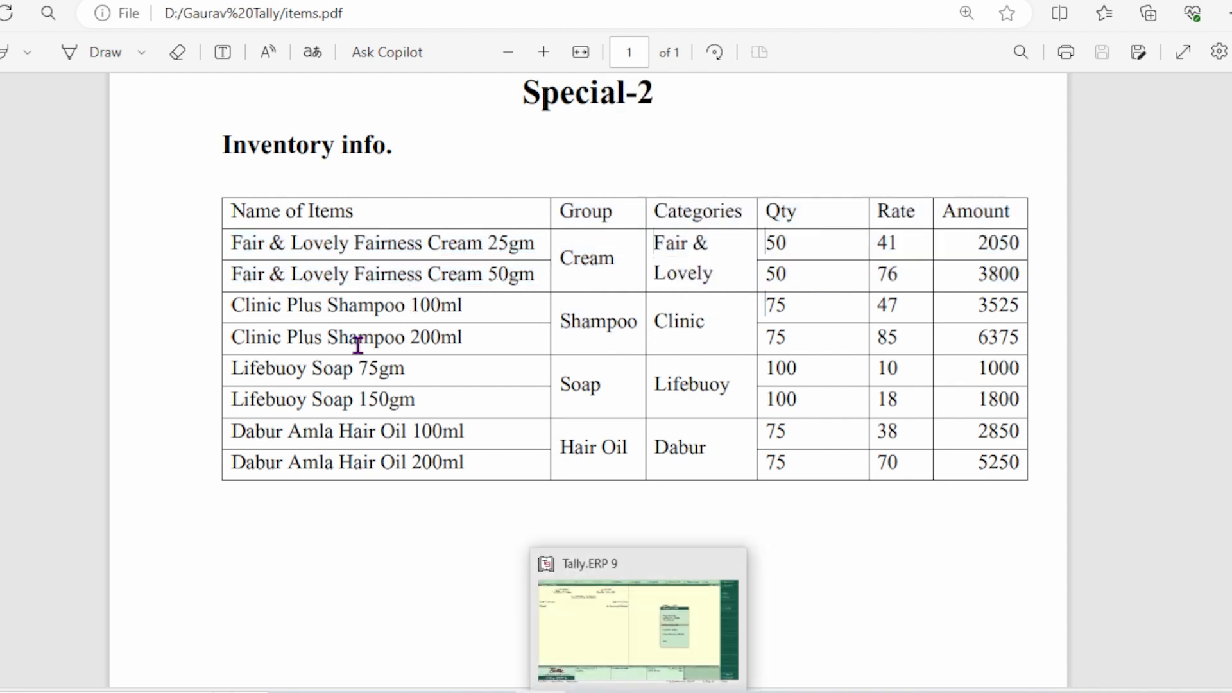
click(661, 655)
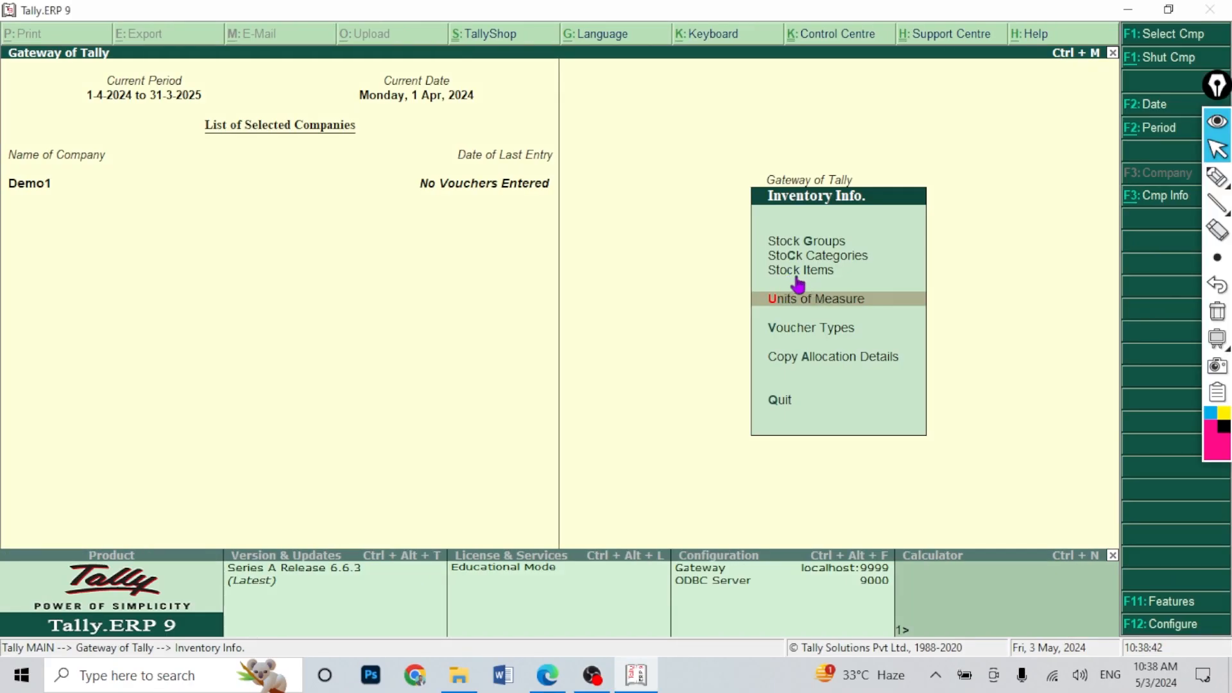
Step: Start a single stock item named Fairness Cream 25gm from items.pdf, under group Cream with category Fair & Lovely
click(797, 270)
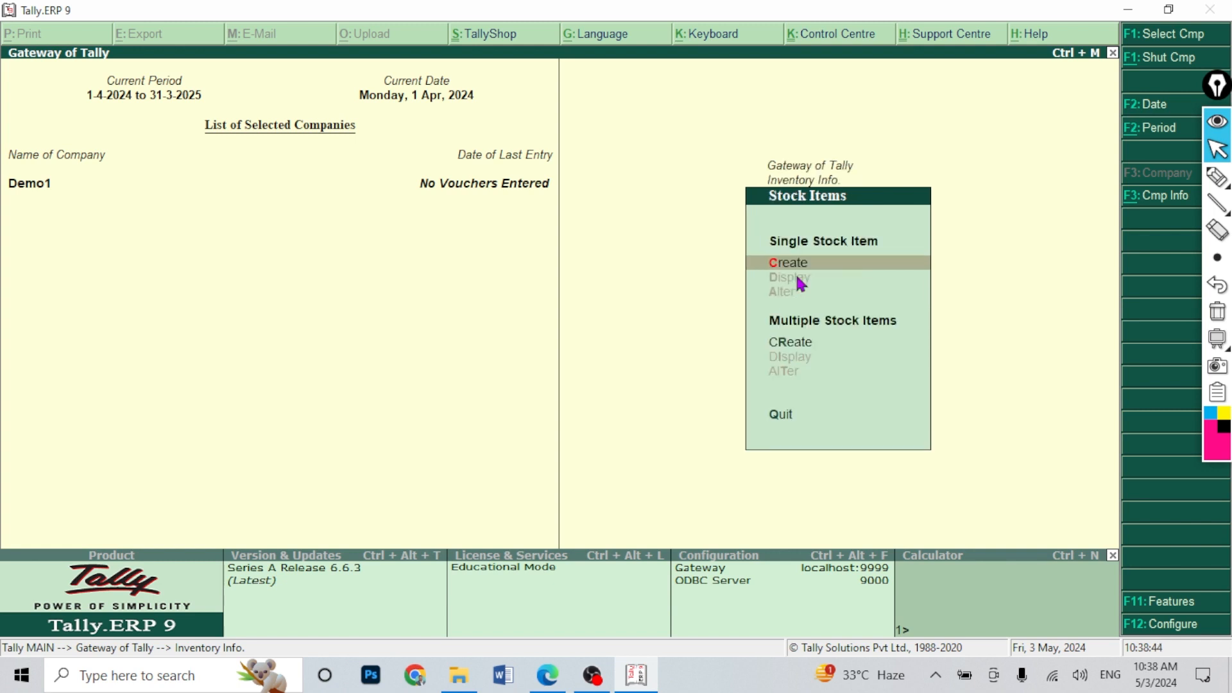
key(Return)
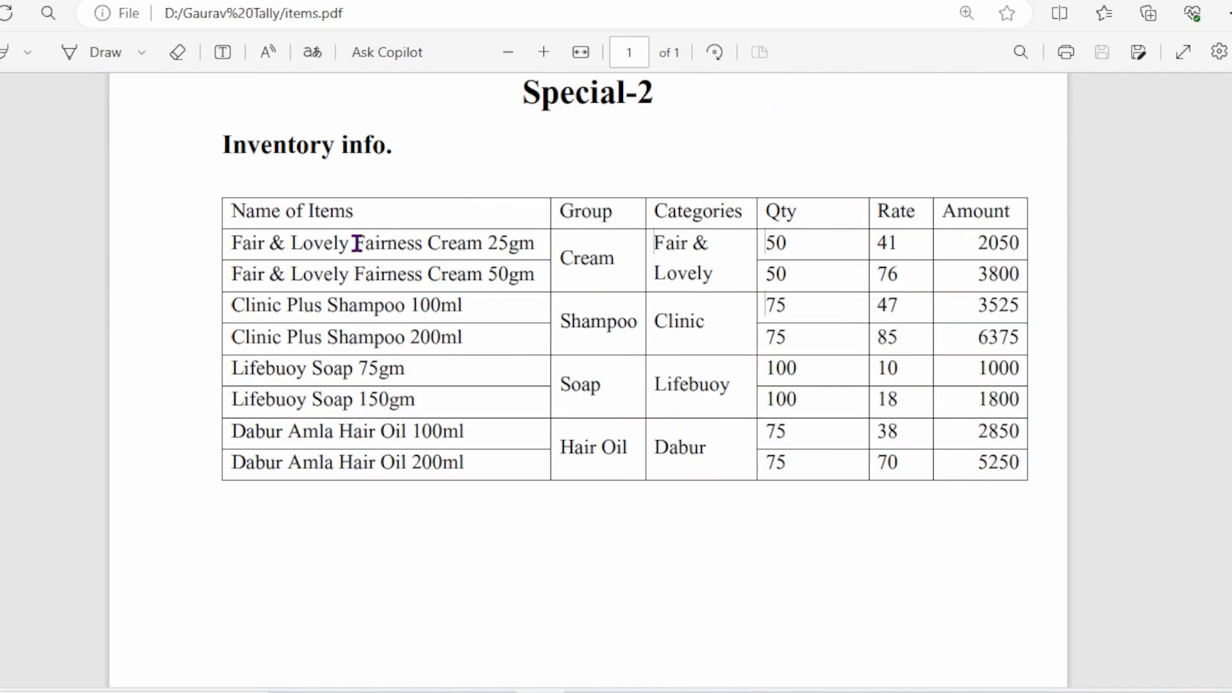
drag(357, 244, 528, 245)
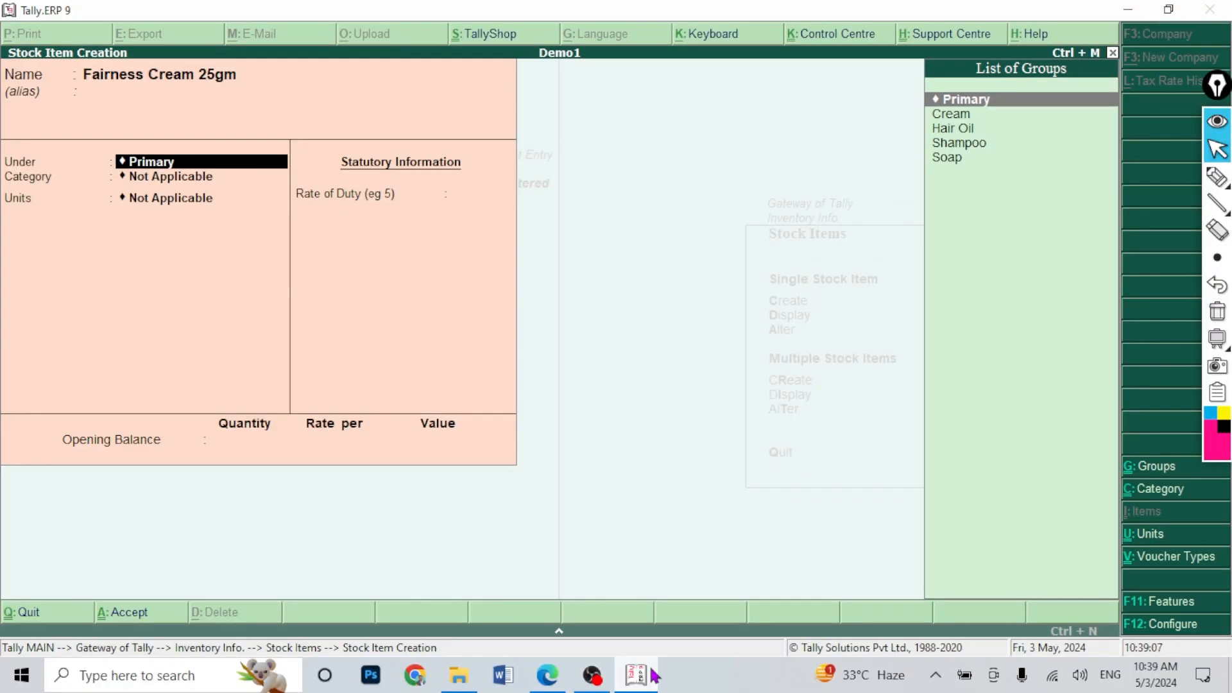
key(Down)
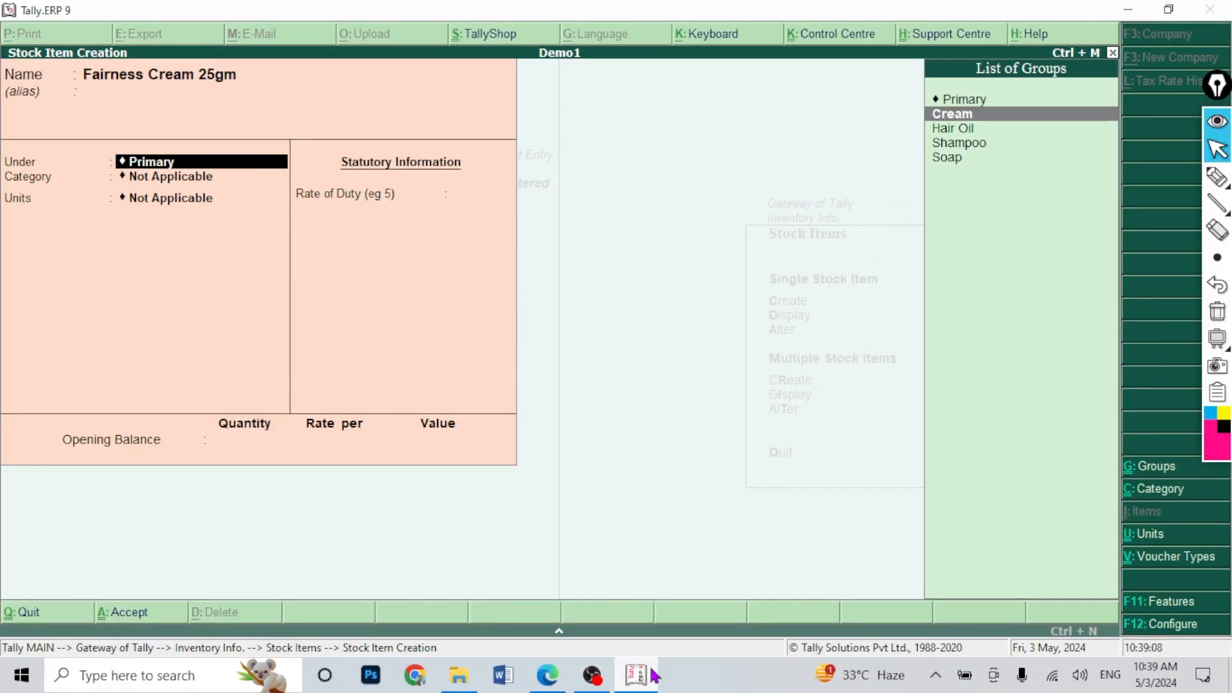
key(Return)
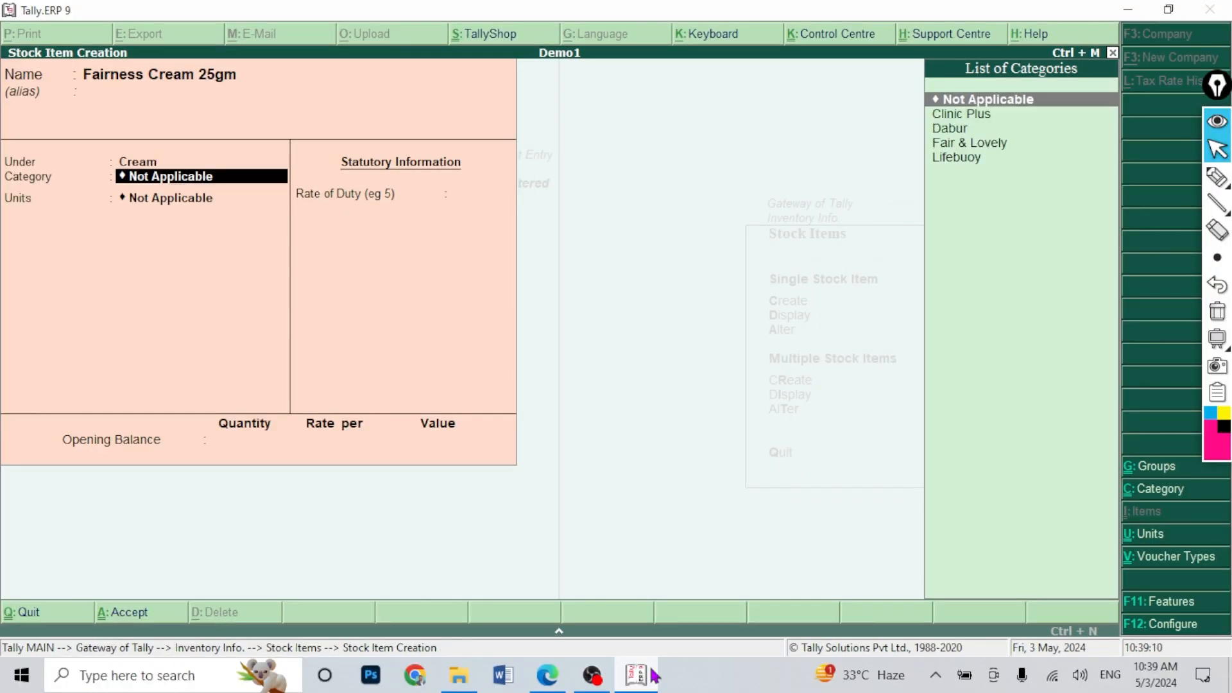
key(Down)
key(Down)
key(Down)
key(Return)
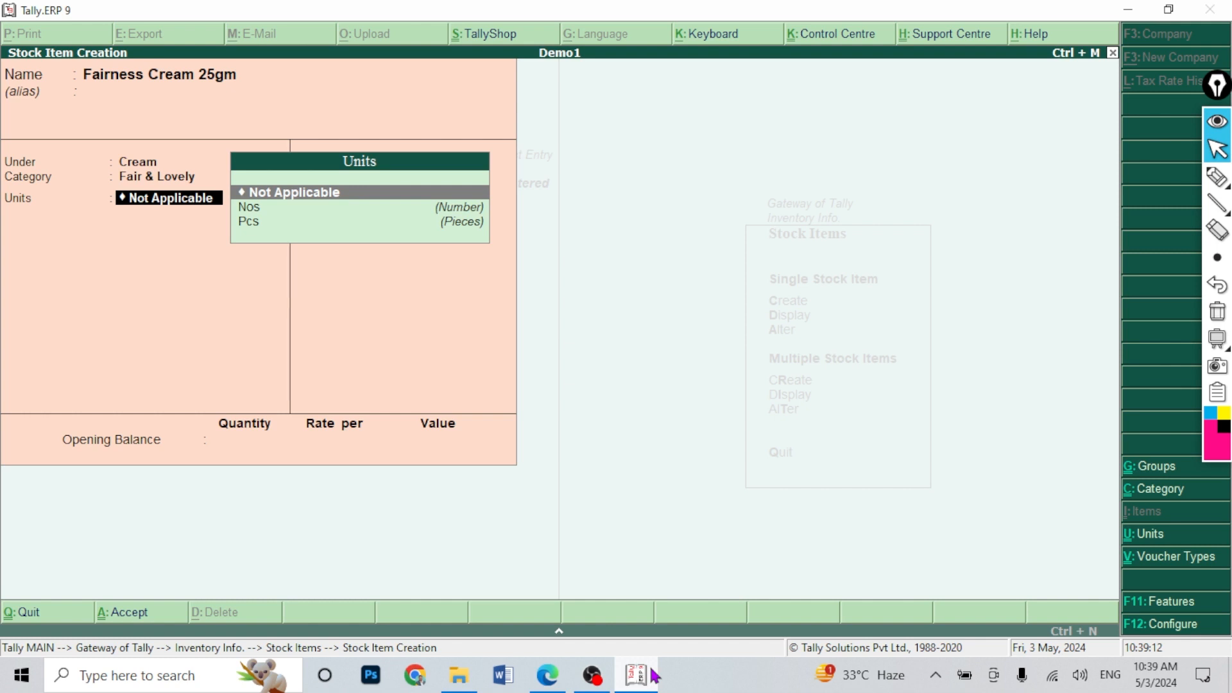
Step: Set the unit of Fairness Cream 25gm to Pcs, leave its opening balance empty, and save the item
key(Down)
key(Down)
key(Return)
key(Return)
key(Return)
key(Return)
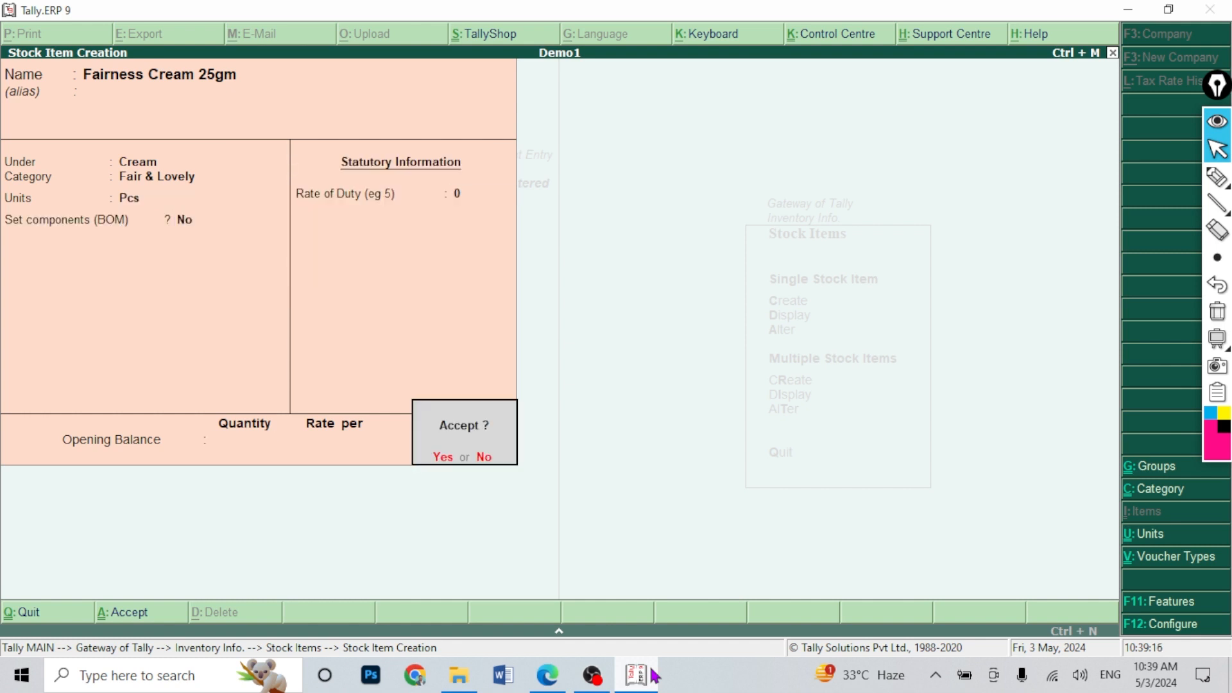
key(Return)
Step: Name the next stock item Fairness Cream 50gm, reusing the copied 25gm item name
click(548, 675)
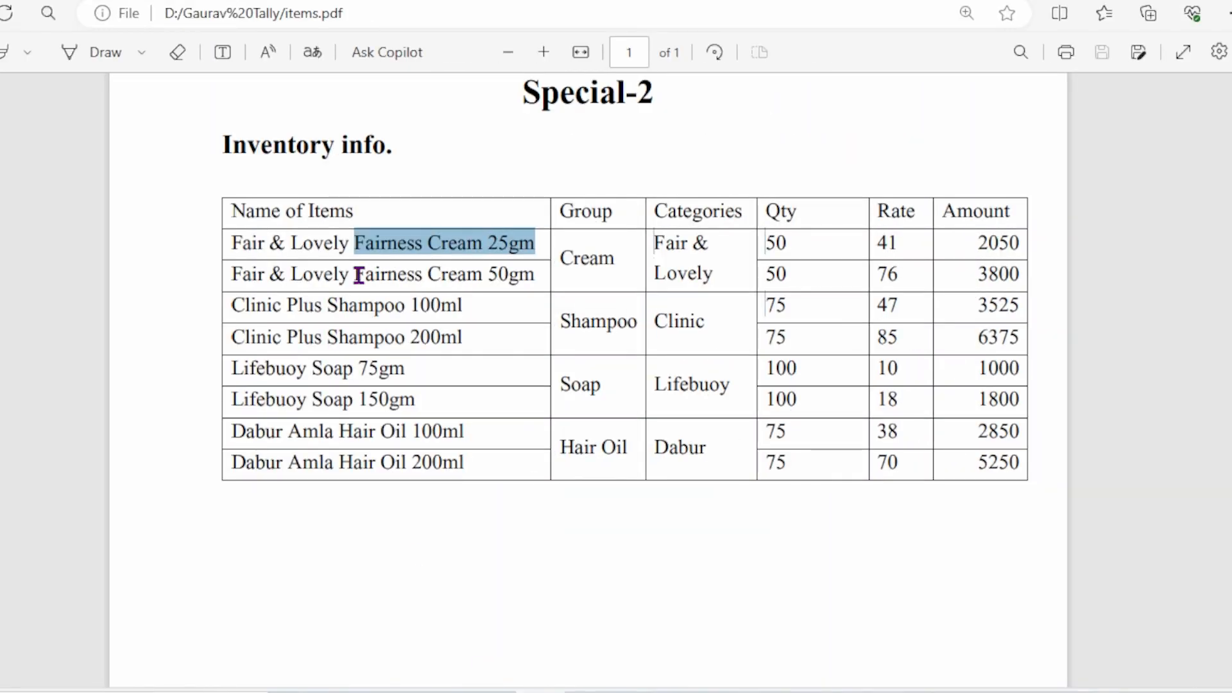
click(636, 675)
text(V)
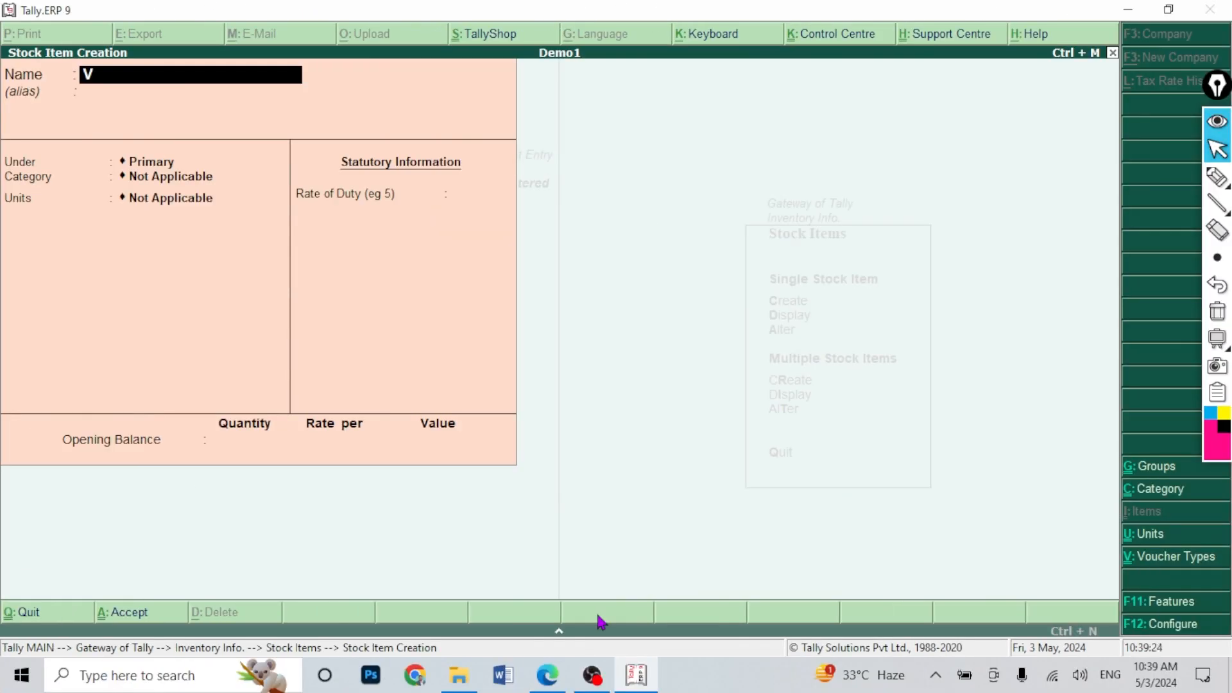
key(BackSpace)
key(ctrl+alt+v)
key(BackSpace)
key(BackSpace)
key(BackSpace)
key(BackSpace)
text(50)
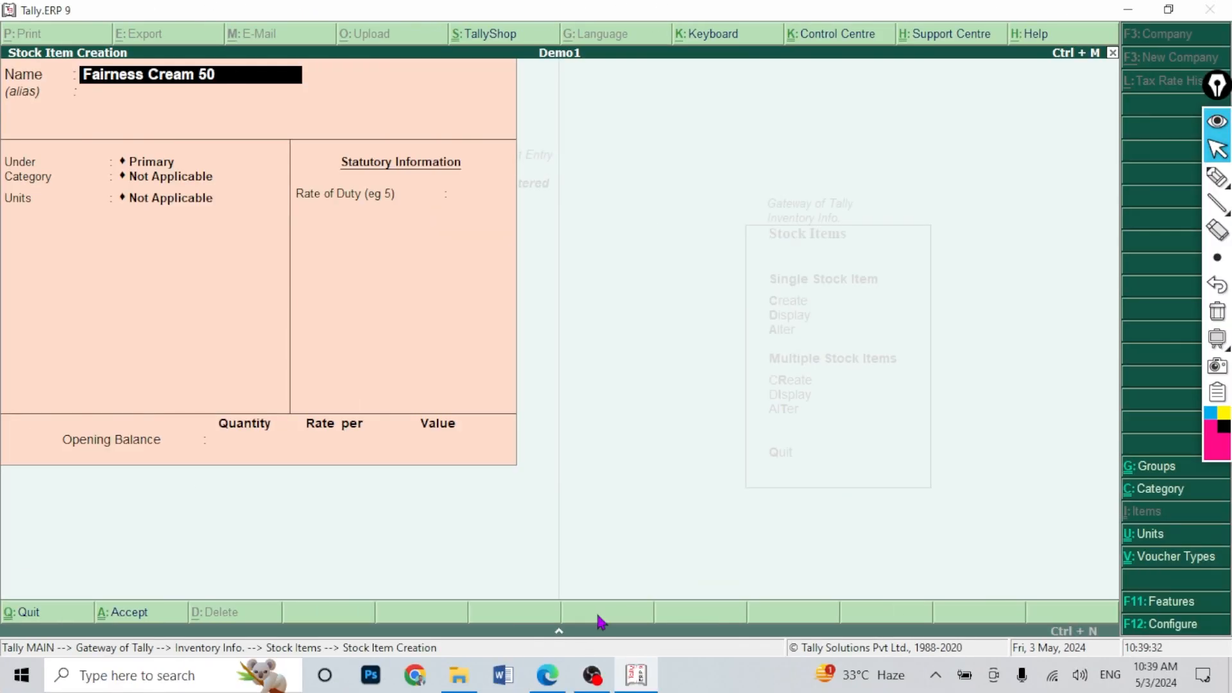
text(gm)
Step: Assign Fairness Cream 50gm to group Cream and category Fair & Lovely with unit Pcs, and save the item
key(Return)
key(Down)
key(Return)
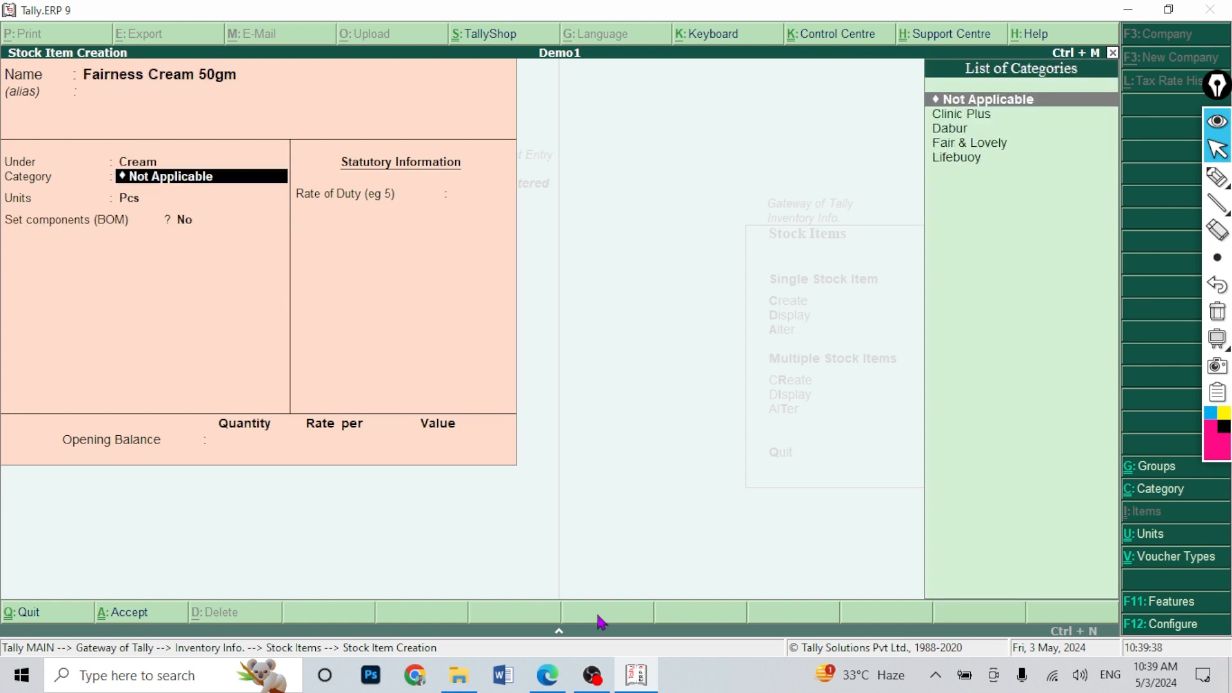
key(Down)
key(Down)
key(Down)
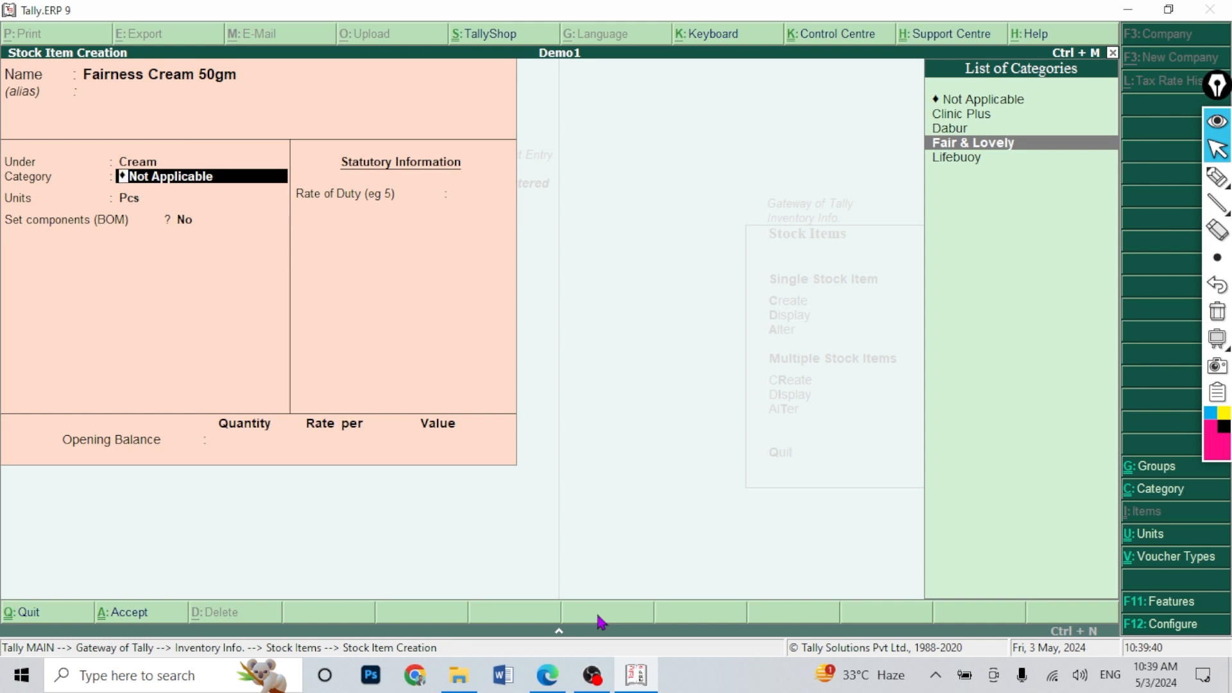
key(Return)
key(Return)
key(Return)
key(Return)
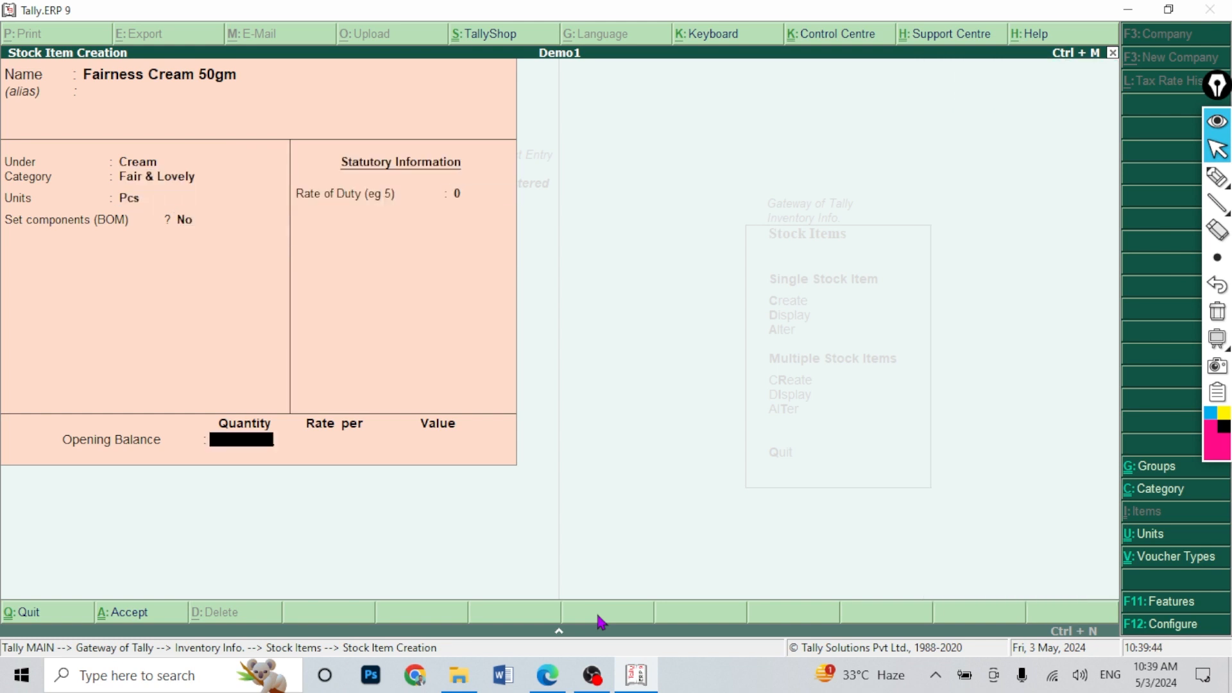
key(Return)
key(Return)
Step: Copy the name Shampoo 100ml from items.pdf into a new stock item, and place it under group Shampoo
mouse_move(548, 674)
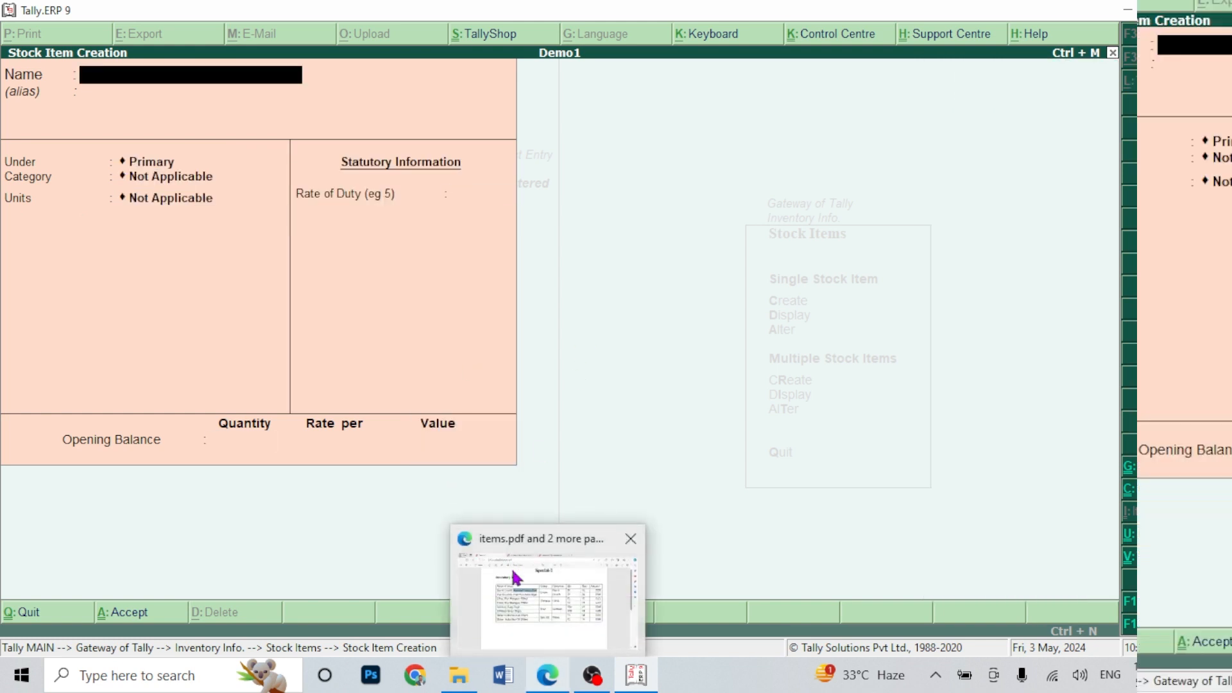
click(517, 578)
drag(297, 306, 410, 305)
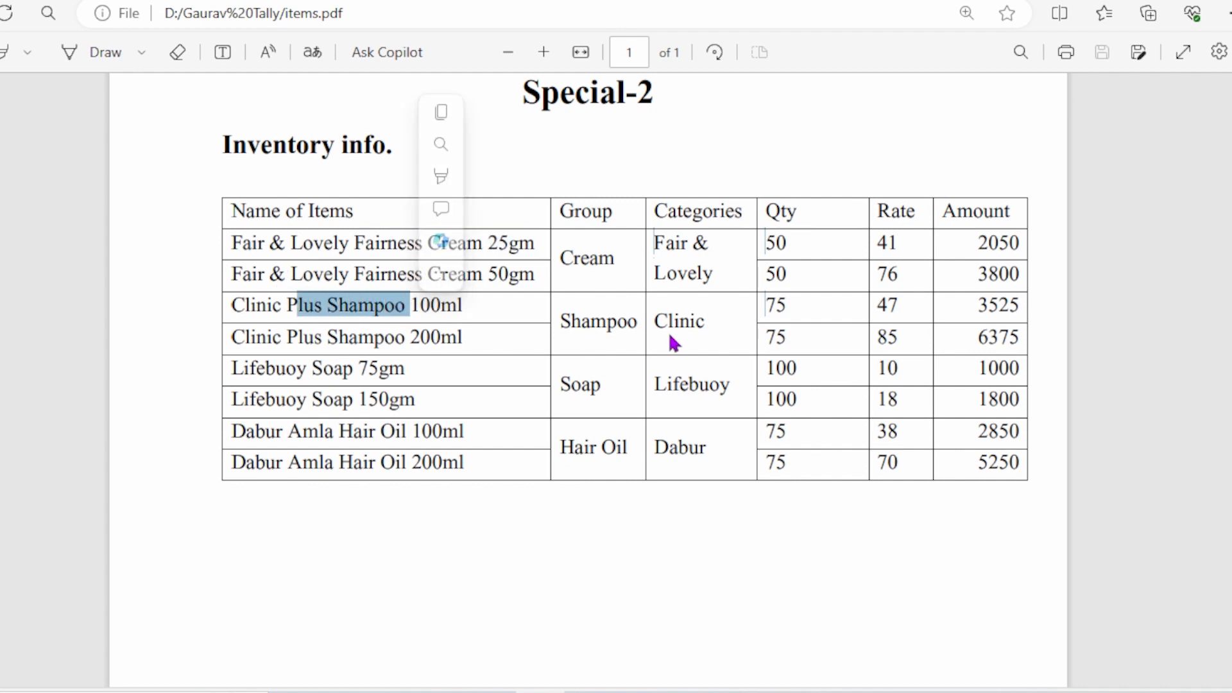
drag(325, 369, 360, 368)
click(329, 107)
drag(328, 309, 490, 303)
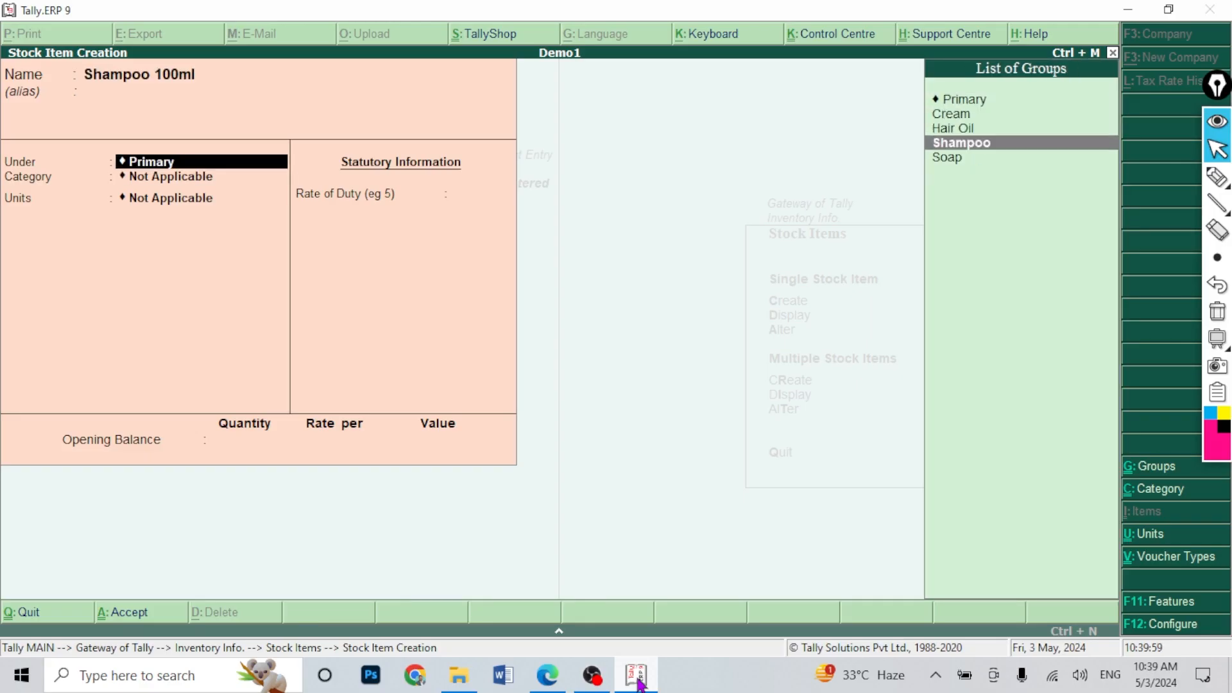
key(Return)
key(Return)
key(Return)
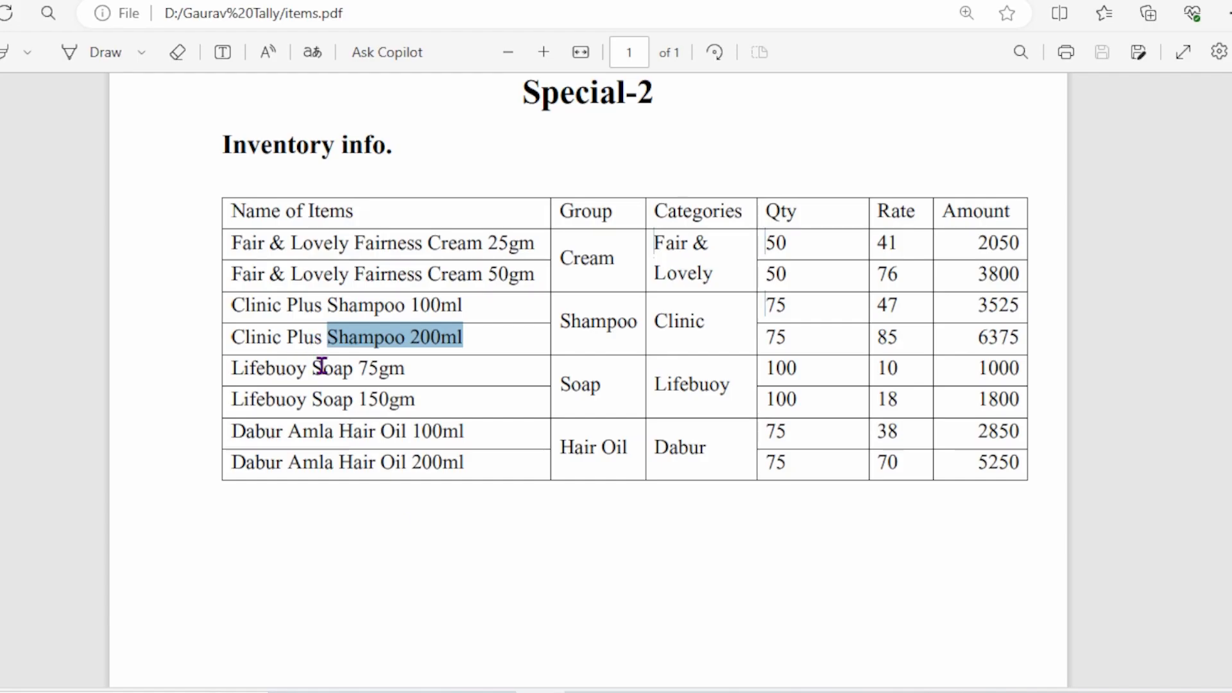
Step: Copy the name Soap 75gm from items.pdf into a new stock item, and place it under group Soap
drag(320, 367, 405, 367)
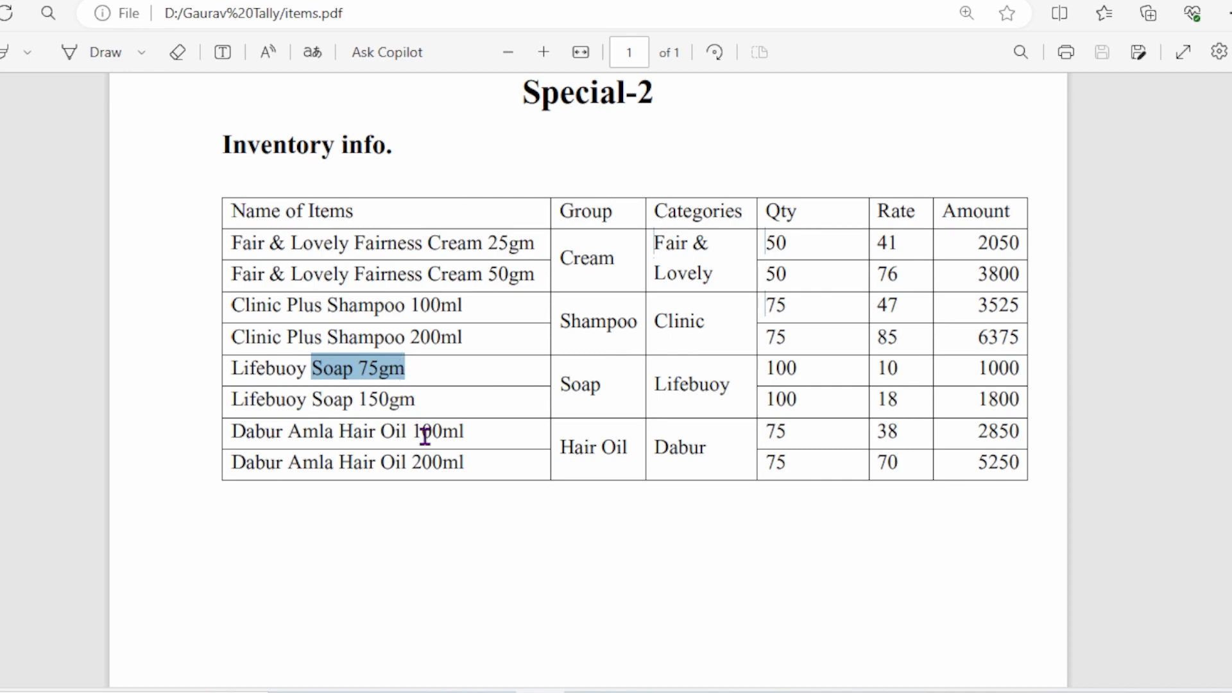
click(649, 684)
key(ctrl+alt+v)
key(Return)
key(Return)
key(Down)
key(Down)
key(Down)
key(Down)
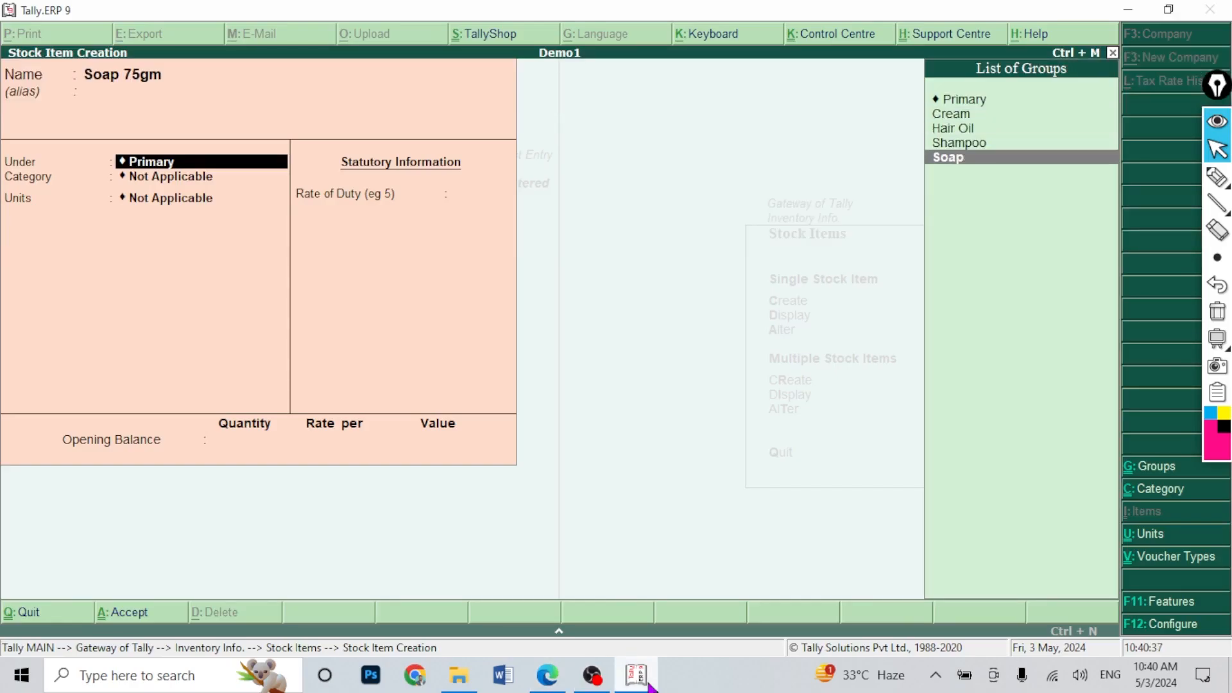
key(Return)
Step: Set the category of Soap 75gm to Lifebuoy and its unit to Pcs
key(Down)
key(Down)
key(Down)
key(Down)
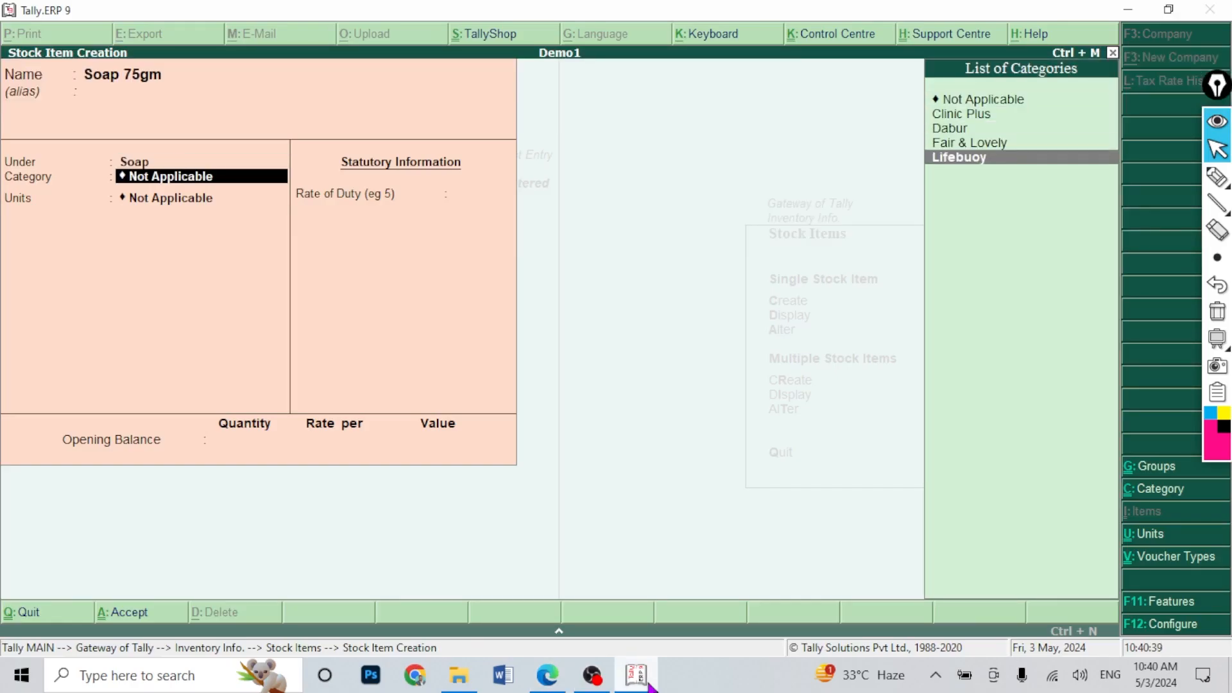
key(Return)
key(Down)
key(Down)
key(Return)
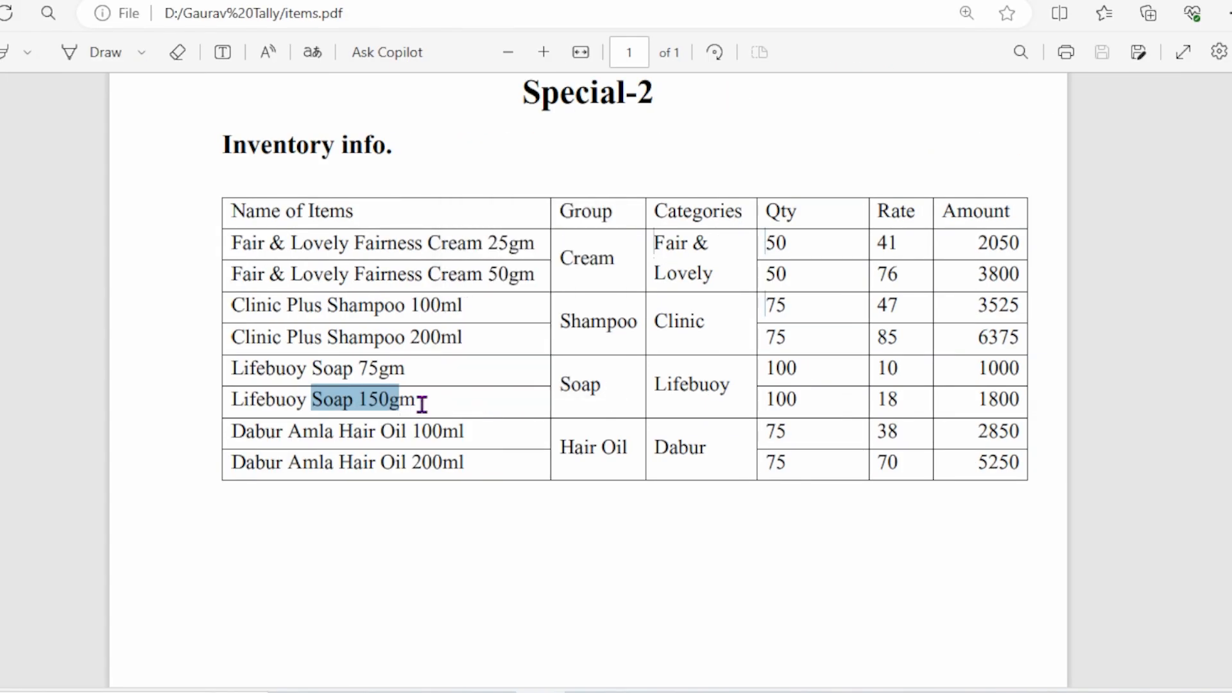
Step: Copy the item name Soap 150gm from items.pdf, and return to Tally.ERP 9
mouse_move(417, 402)
mouse_down()
mouse_move(350, 408)
mouse_move(421, 404)
mouse_up()
click(319, 402)
right_click(421, 404)
click(462, 204)
click(637, 677)
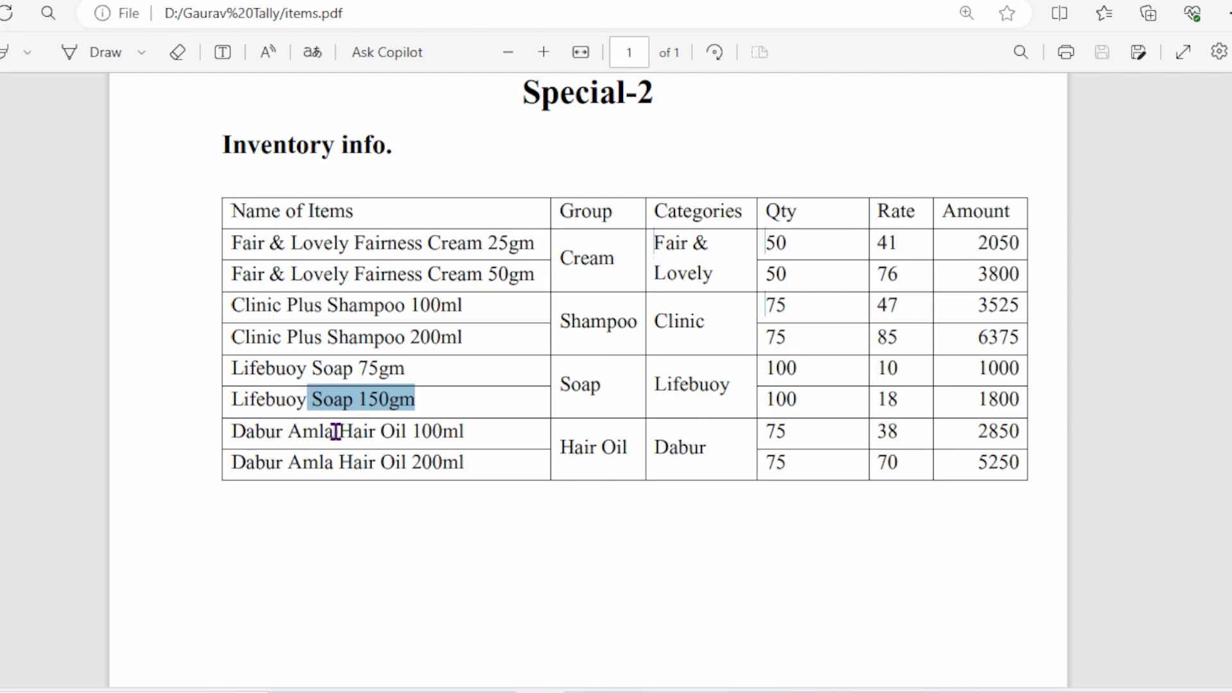
Step: Copy the name Amla Hair Oil 100ml from items.pdf into a new stock item, and place it under group Hair Oil
drag(289, 431, 471, 426)
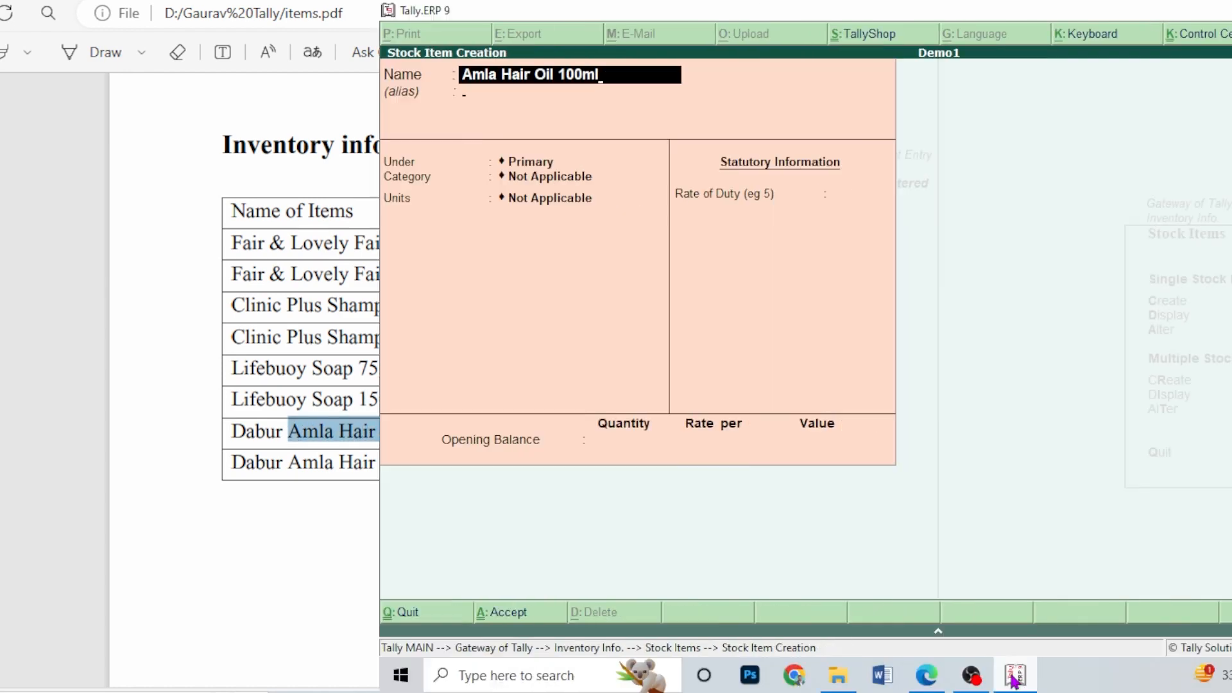
key(Return)
key(Return)
key(Return)
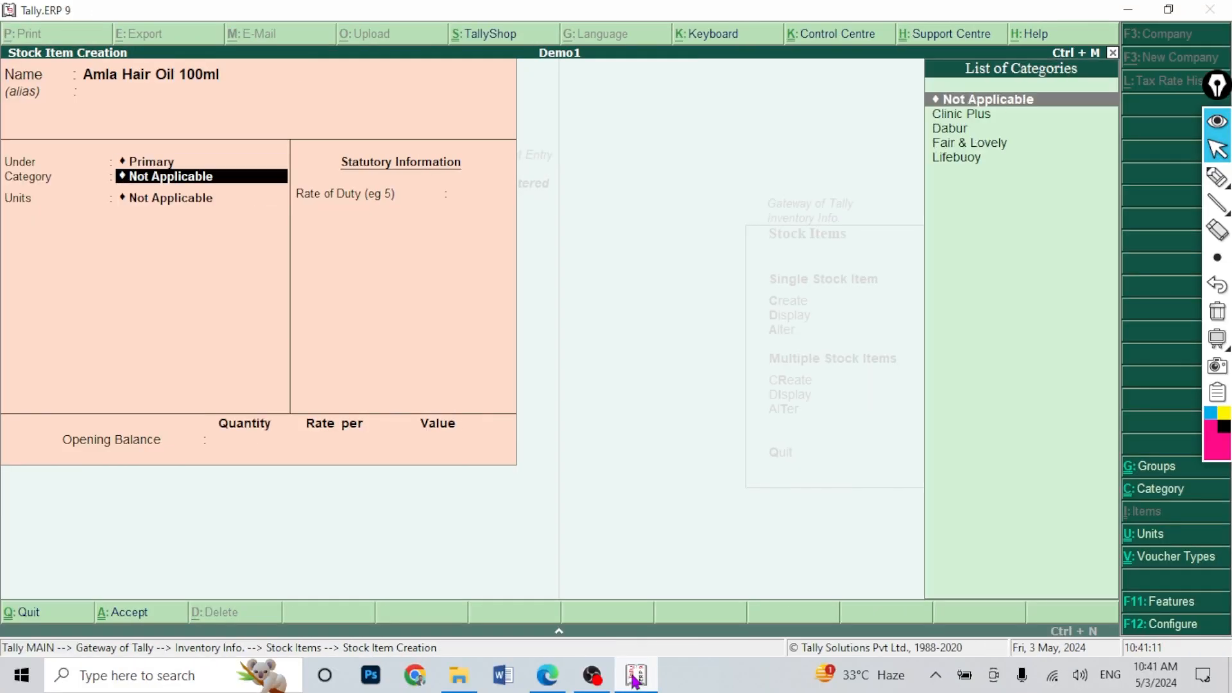
key(BackSpace)
key(Down)
key(Down)
key(Down)
key(Up)
key(Up)
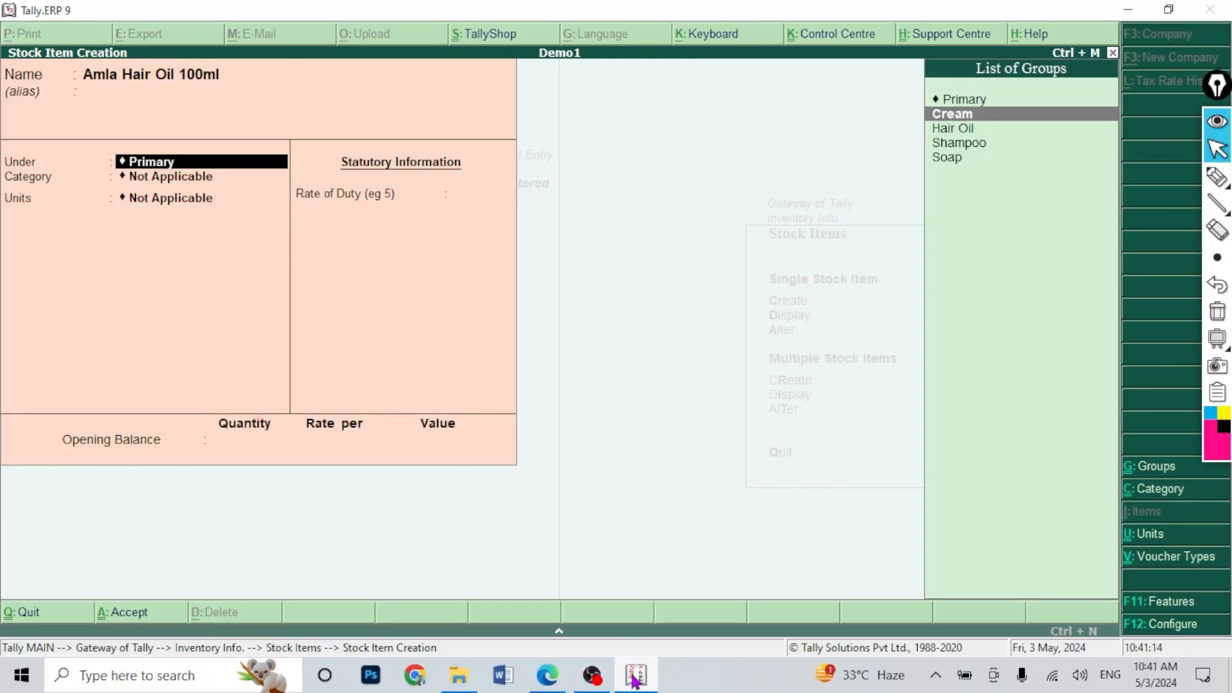
key(Down)
key(Return)
Step: Set the category of Amla Hair Oil 100ml to Dabur and its unit to Pcs, and save the item
key(Down)
key(Down)
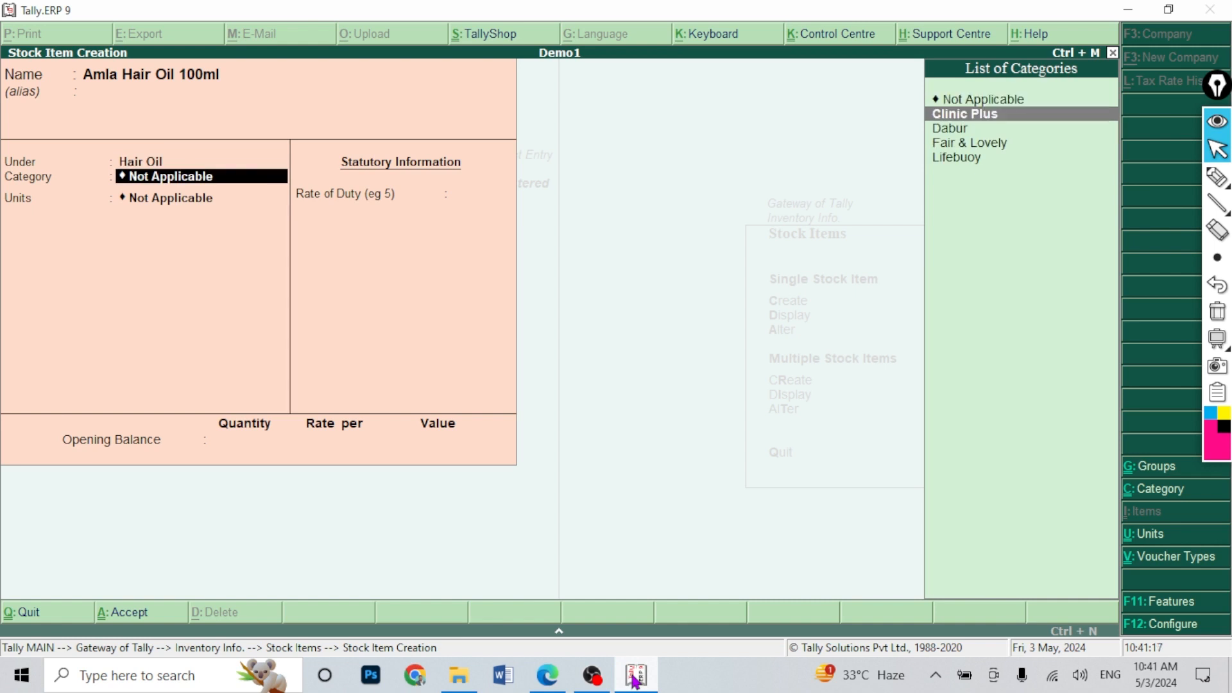
key(Return)
key(Down)
key(Down)
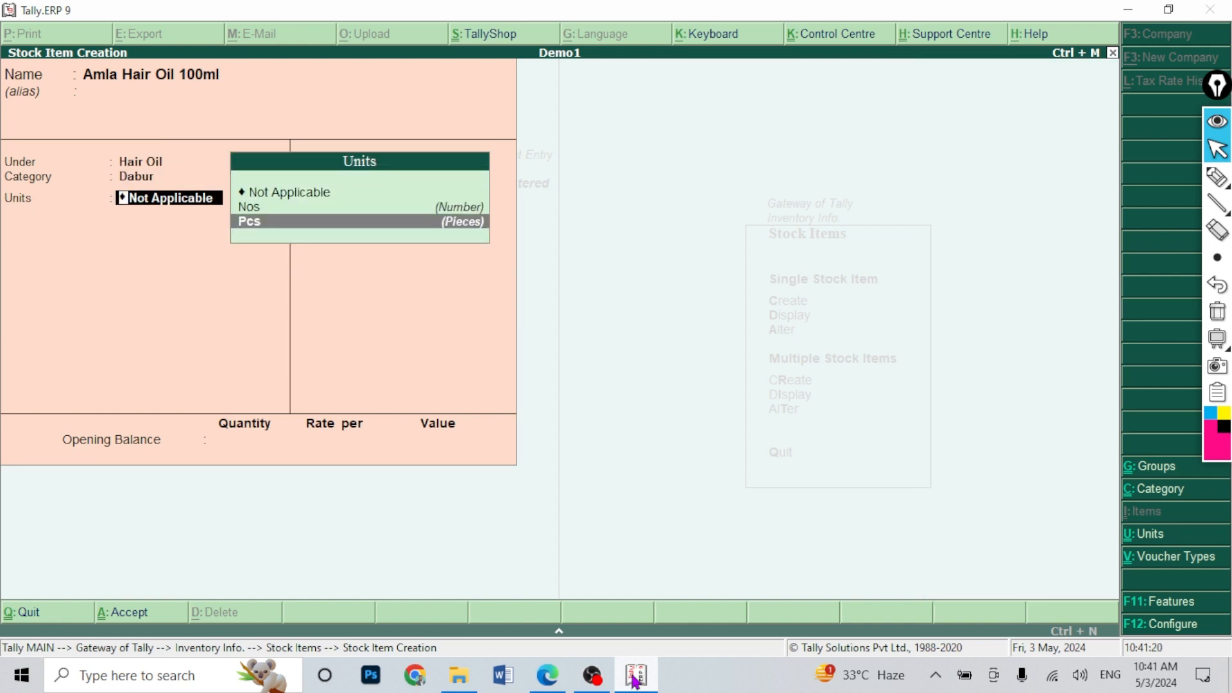
key(Return)
key(Return)
key(Return)
key(Return)
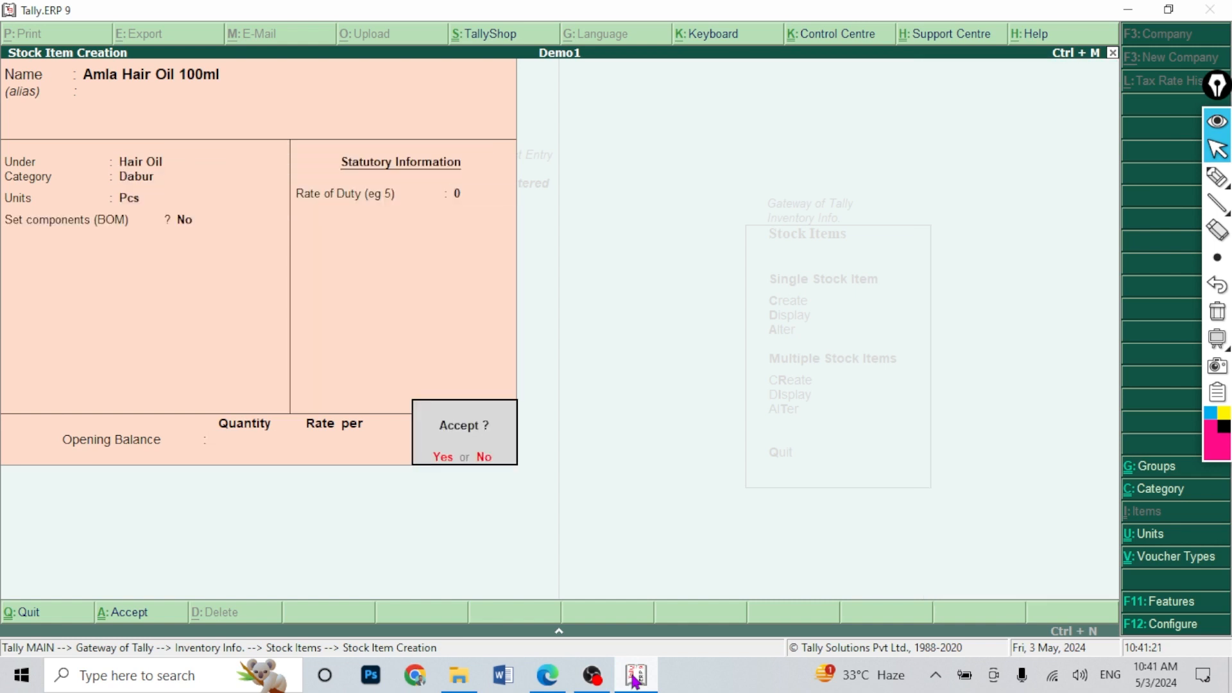
key(Return)
Step: Enter Amla Hair Oil 200ml as the name of the new stock item
text(Amla Hair Oil 1)
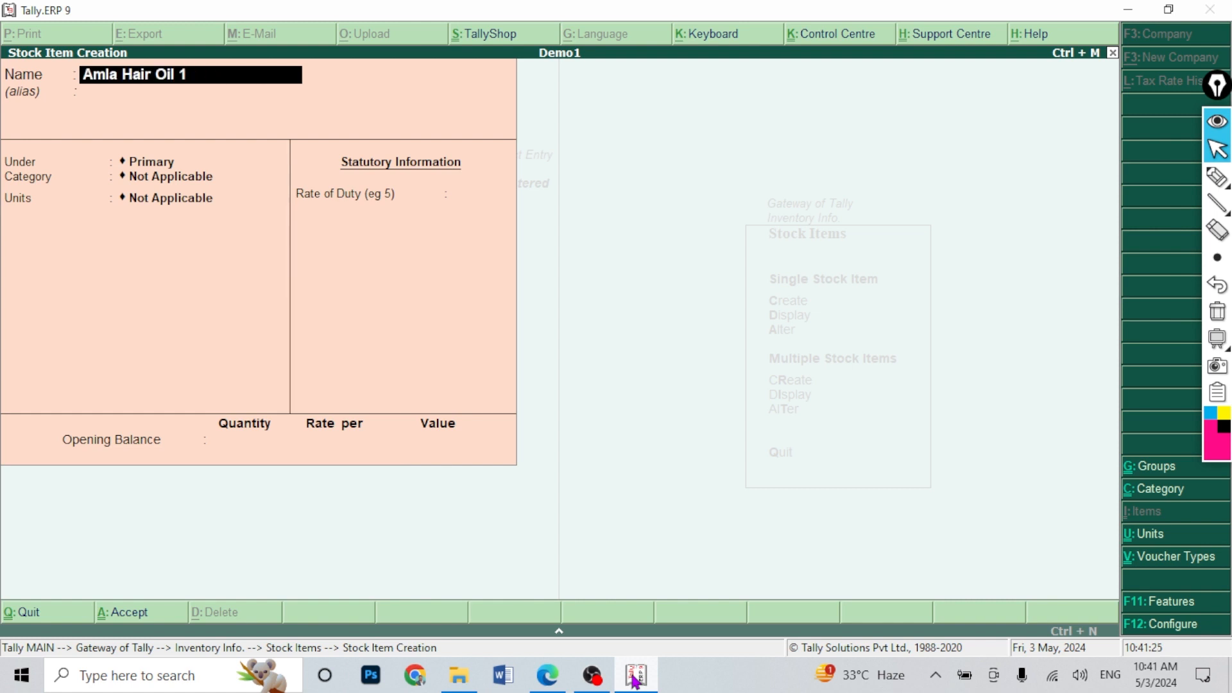
key(BackSpace)
text(20ml)
key(BackSpace)
key(BackSpace)
text(0ml)
key(Return)
key(Return)
key(Return)
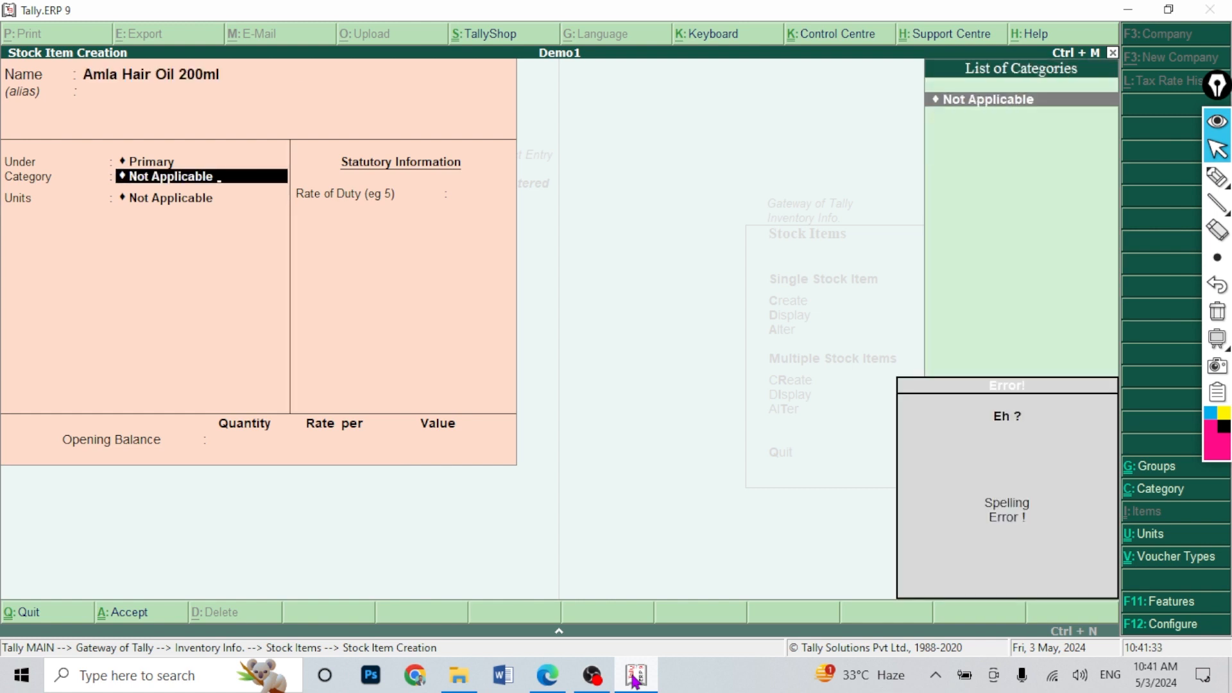
Step: Clear the misentered category and place Amla Hair Oil 200ml under group Hair Oil
key(BackSpace)
key(BackSpace)
key(BackSpace)
key(BackSpace)
key(BackSpace)
key(BackSpace)
key(BackSpace)
key(BackSpace)
key(BackSpace)
key(BackSpace)
key(BackSpace)
key(BackSpace)
key(BackSpace)
key(BackSpace)
key(BackSpace)
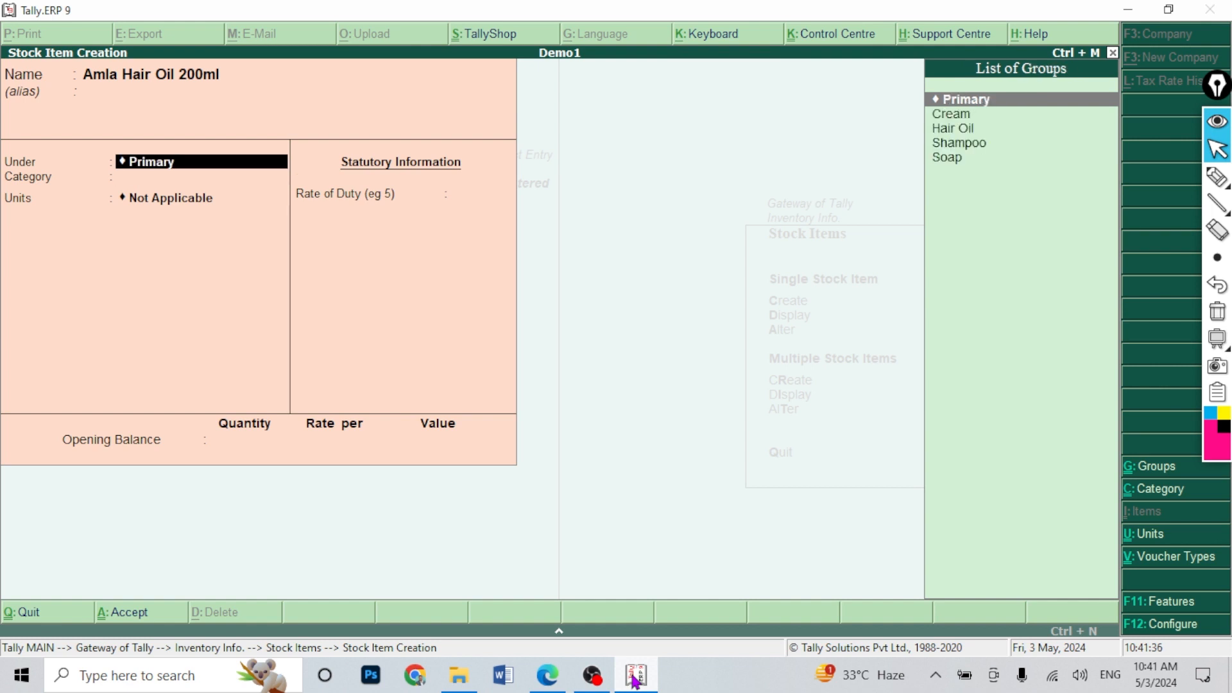
key(Down)
key(Down)
key(Return)
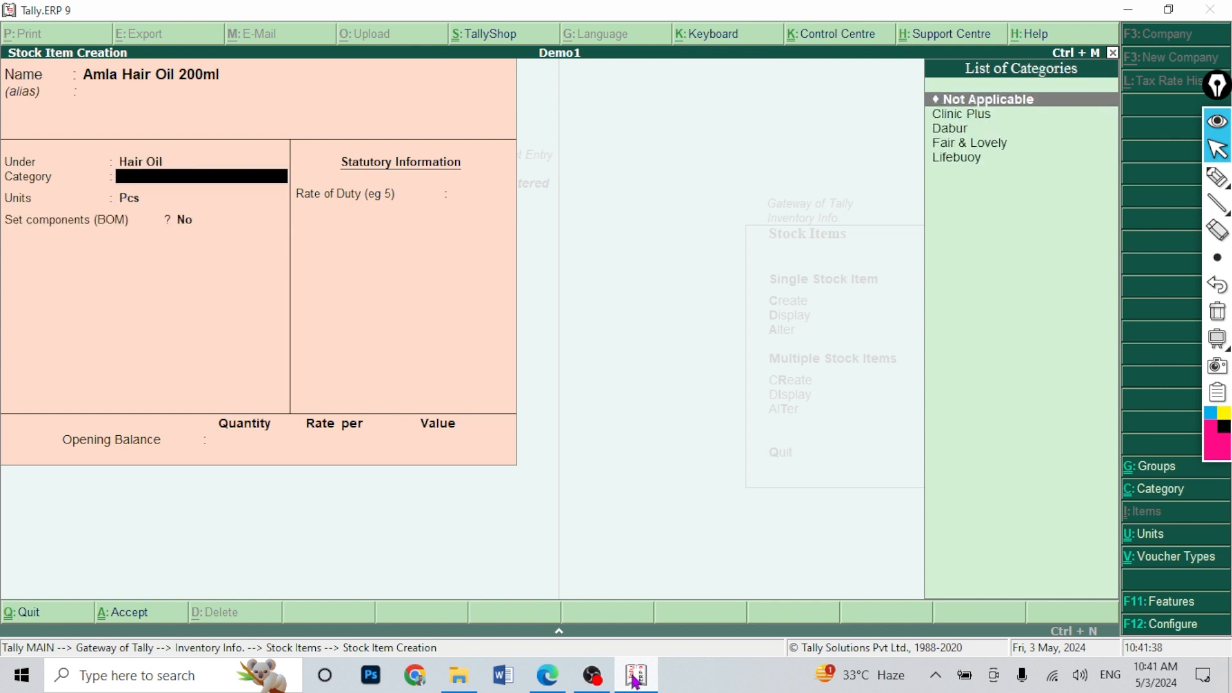
Step: Set the category of Amla Hair Oil 200ml to Dabur, keep its unit as Pcs, and save the item
key(Down)
key(Down)
key(Down)
key(Up)
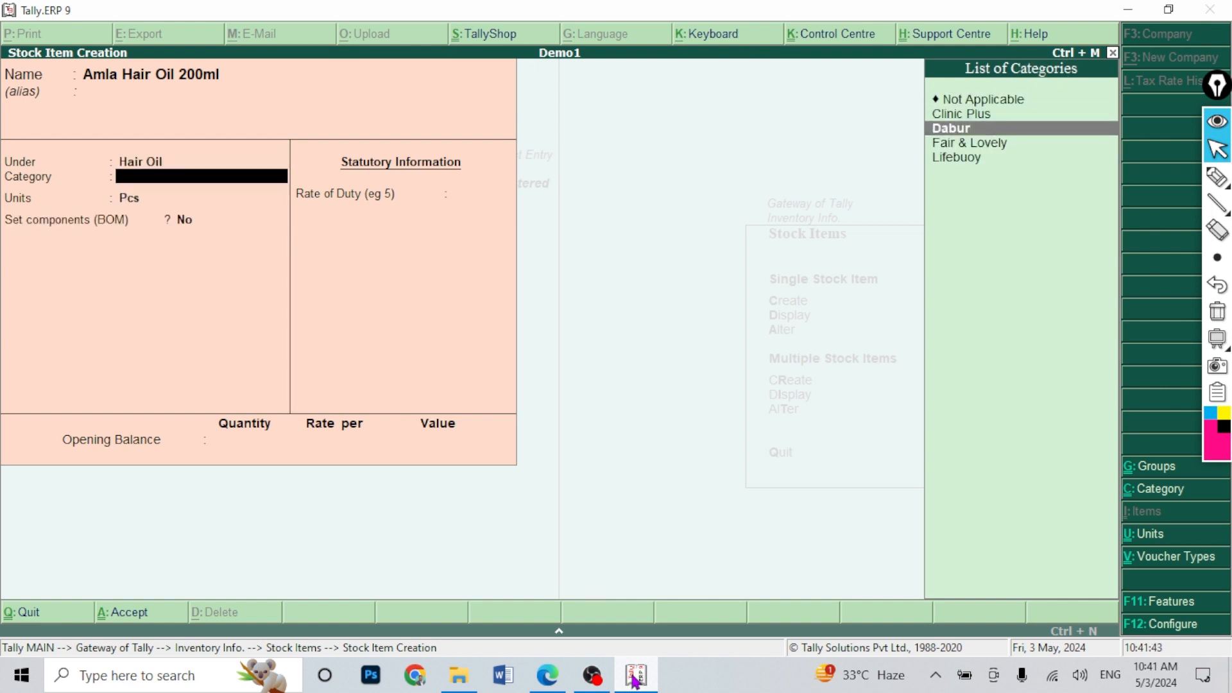
key(Return)
key(Return)
key(Return)
key(Return)
key(Return)
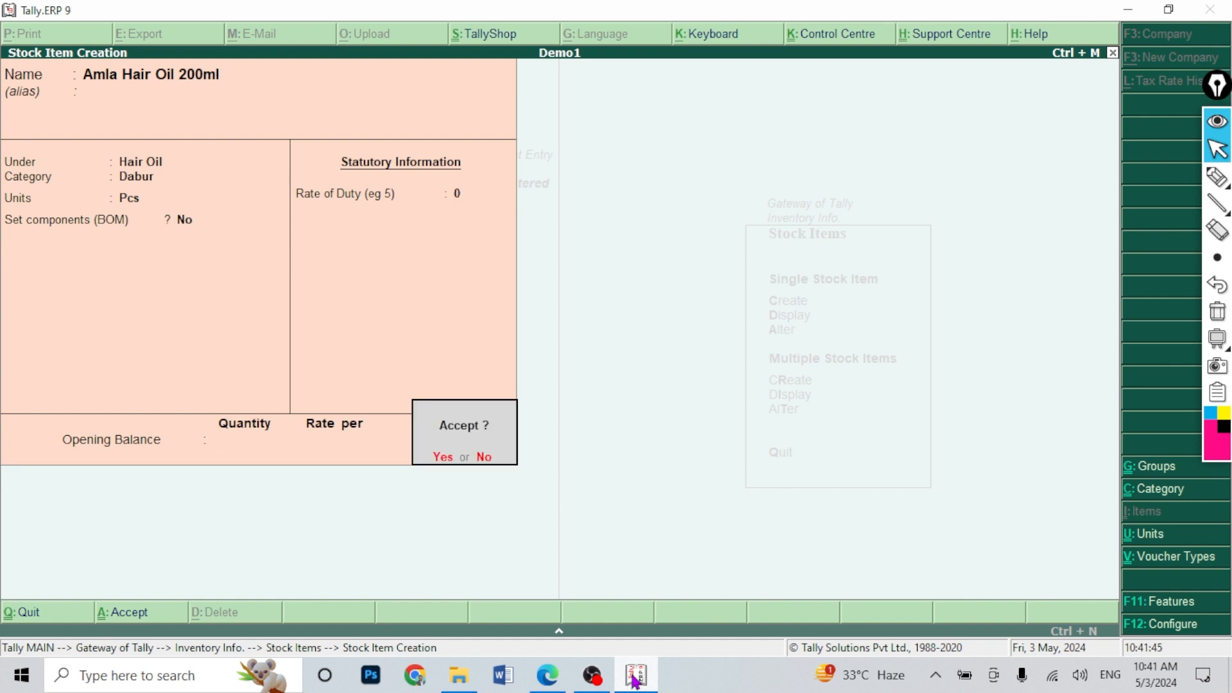
key(Return)
Step: Leave stock item creation and look through the display list of all created stock items
key(Escape)
key(Down)
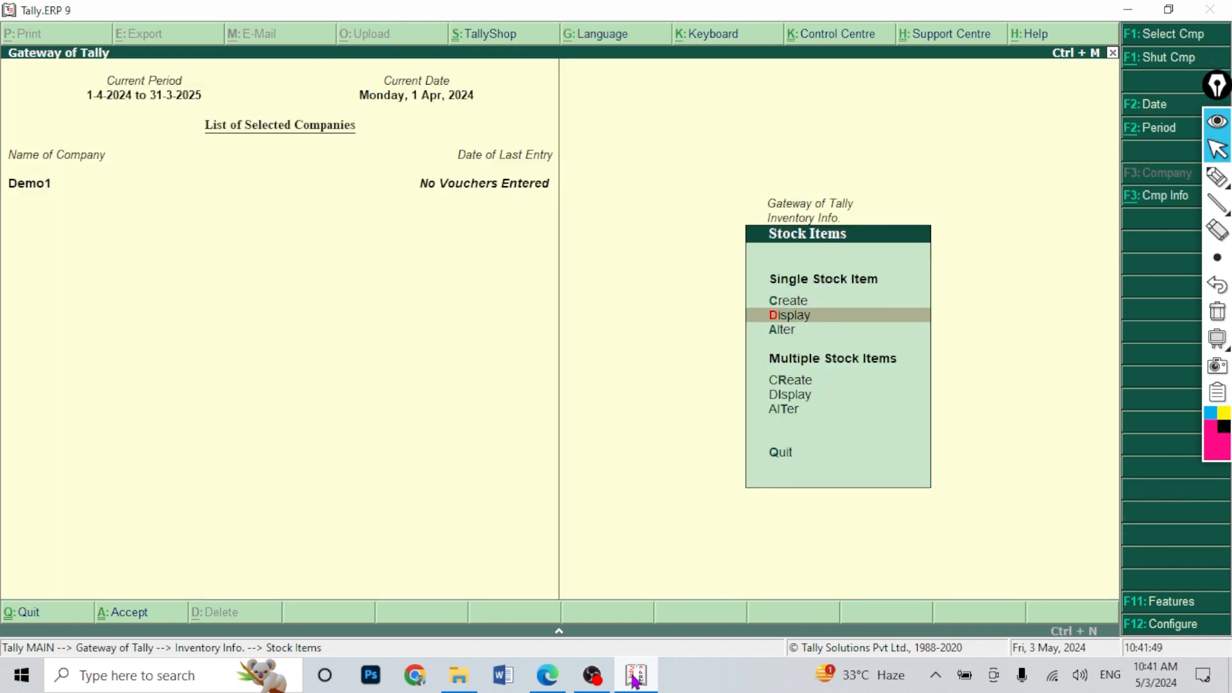
key(Return)
key(Down)
key(Down)
key(Down)
key(Down)
key(Down)
key(Down)
key(Down)
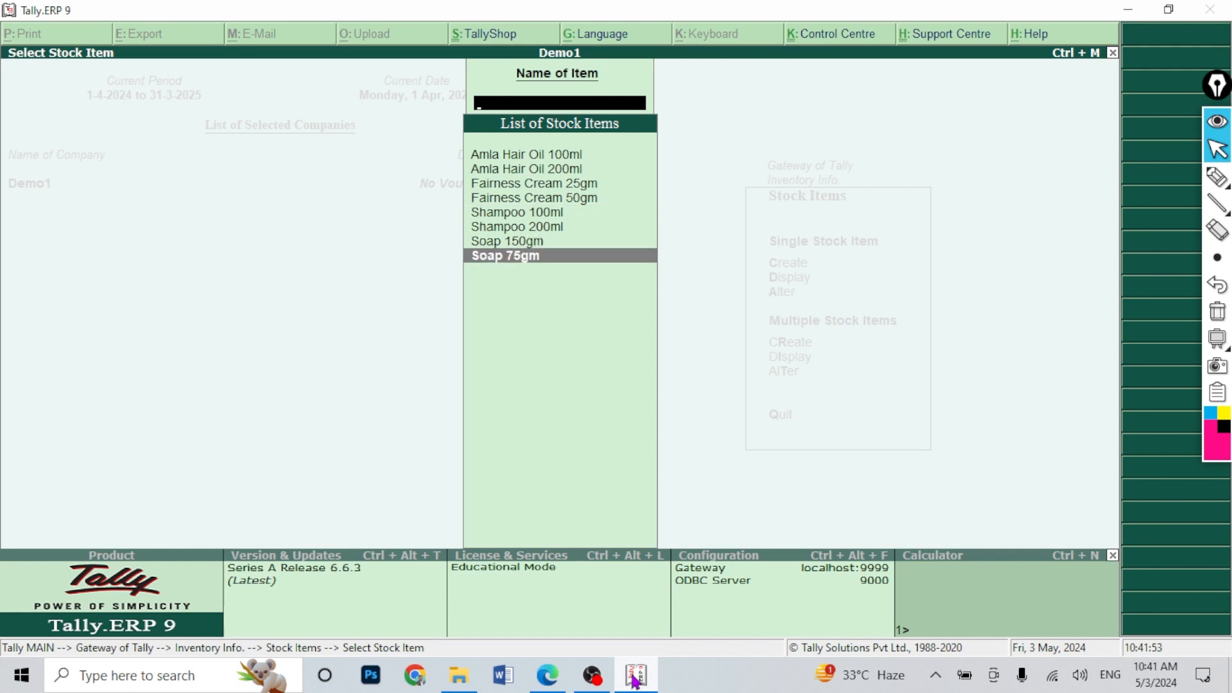
key(Escape)
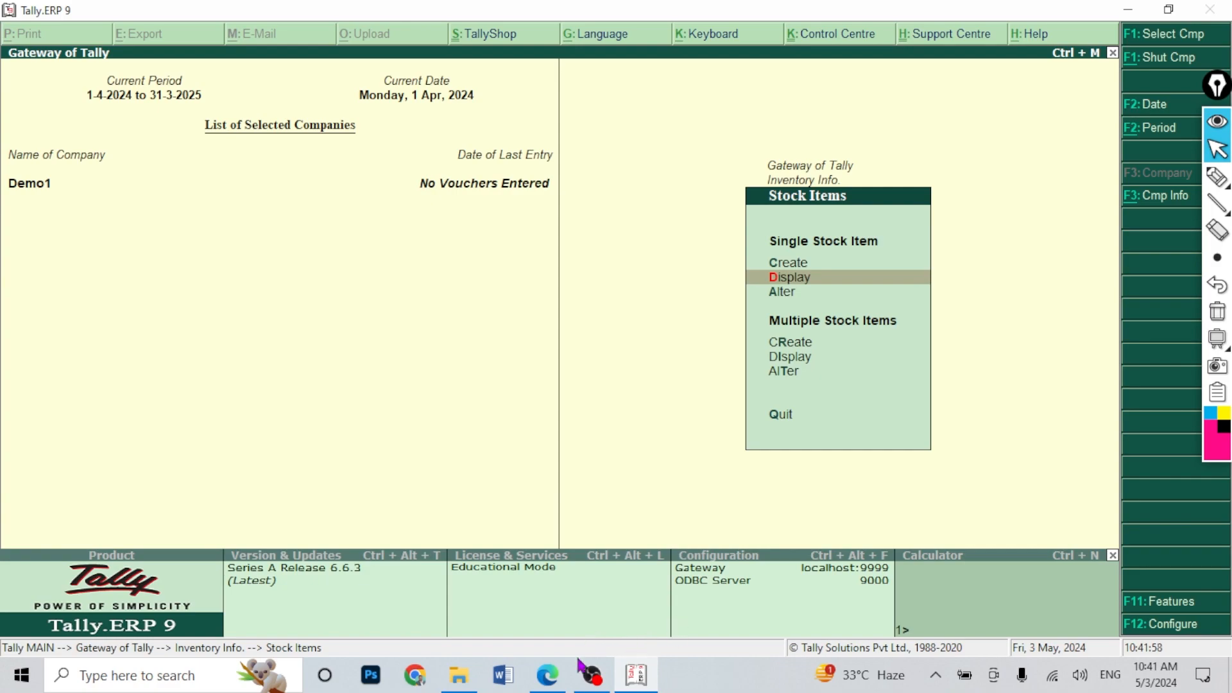
Step: Check the item table in items.pdf, return to Tally.ERP 9, and open a purchase accounting voucher at the party account
click(550, 675)
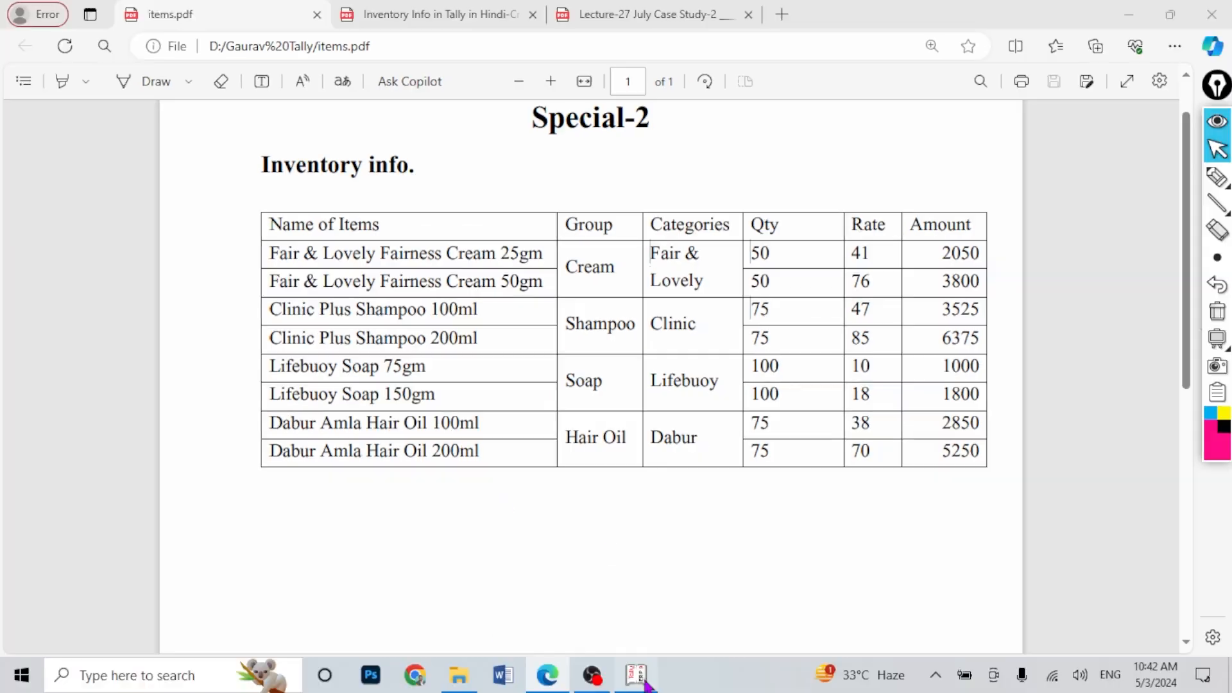
click(636, 675)
key(Escape)
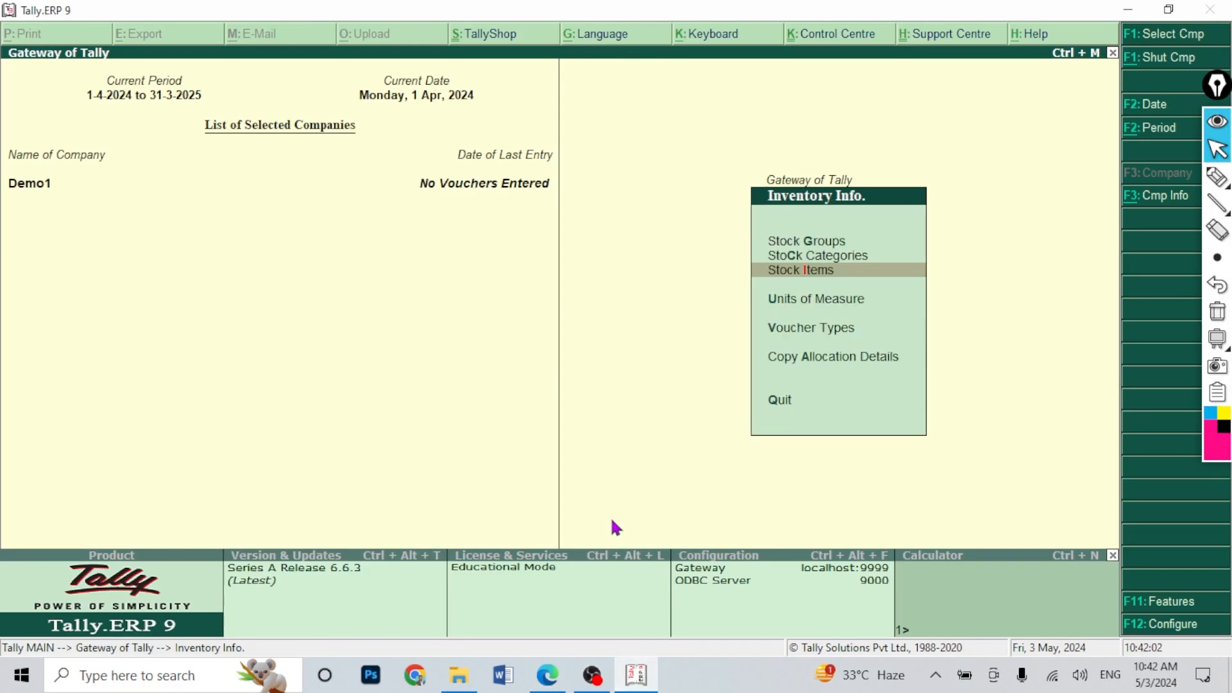
key(Escape)
key(Down)
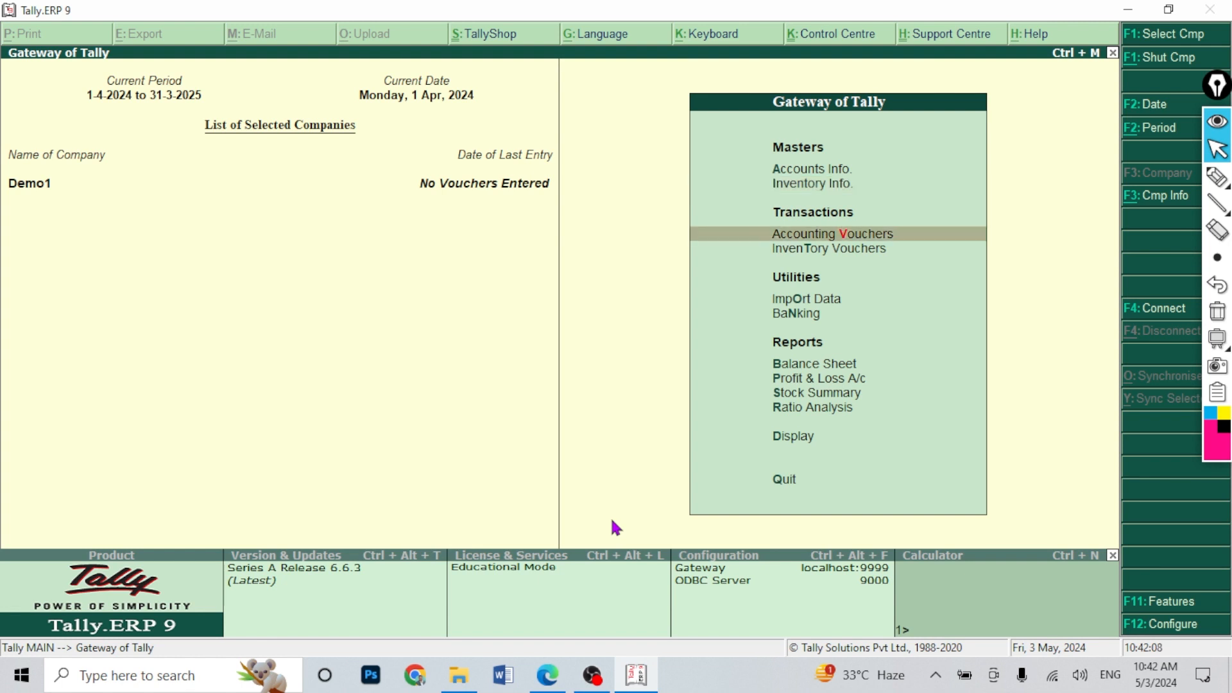
key(Return)
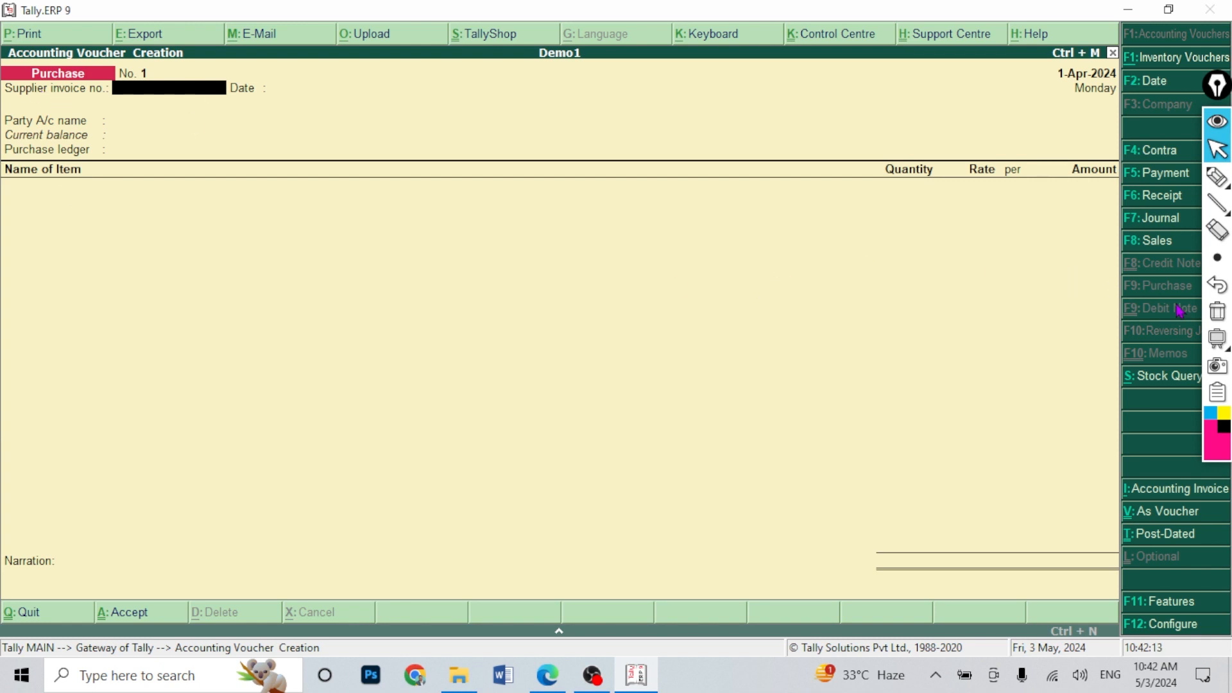
click(1150, 178)
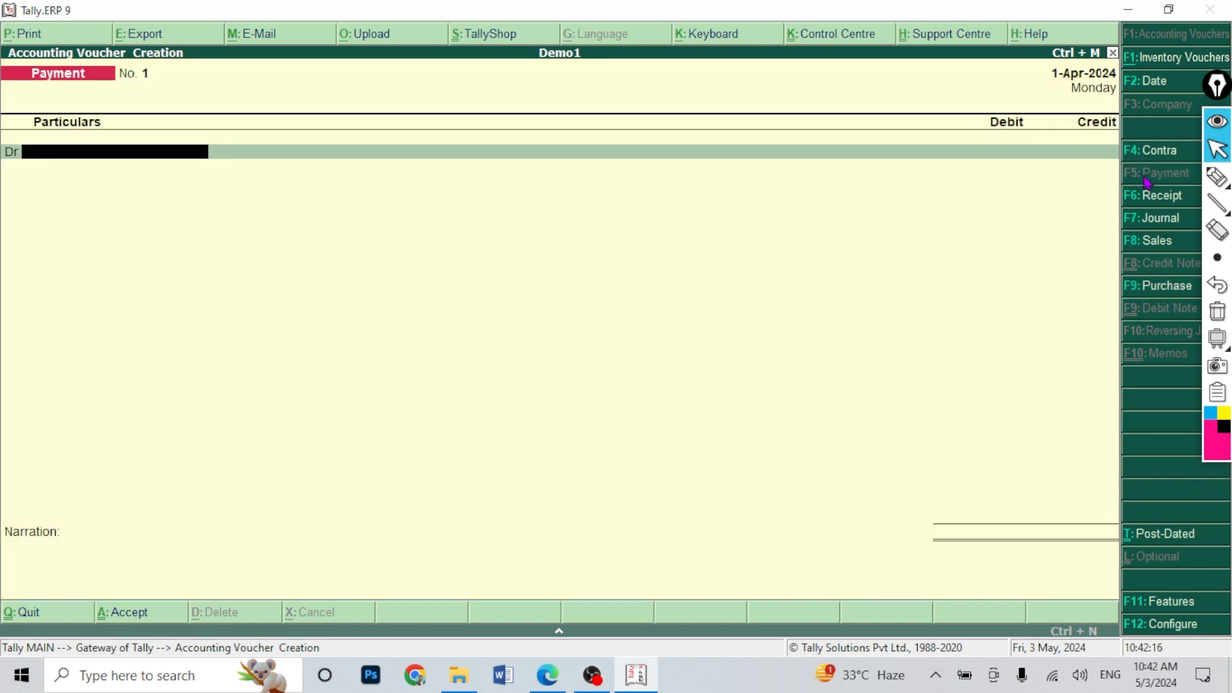
click(1149, 285)
key(Return)
key(Return)
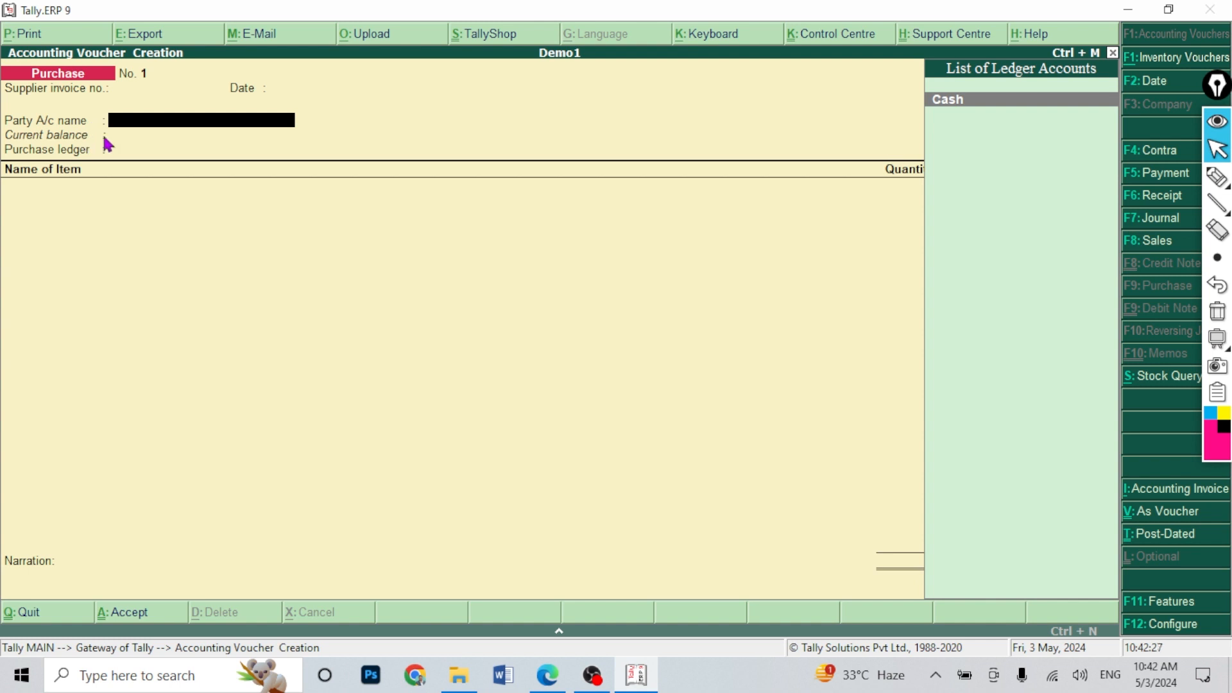
click(1218, 176)
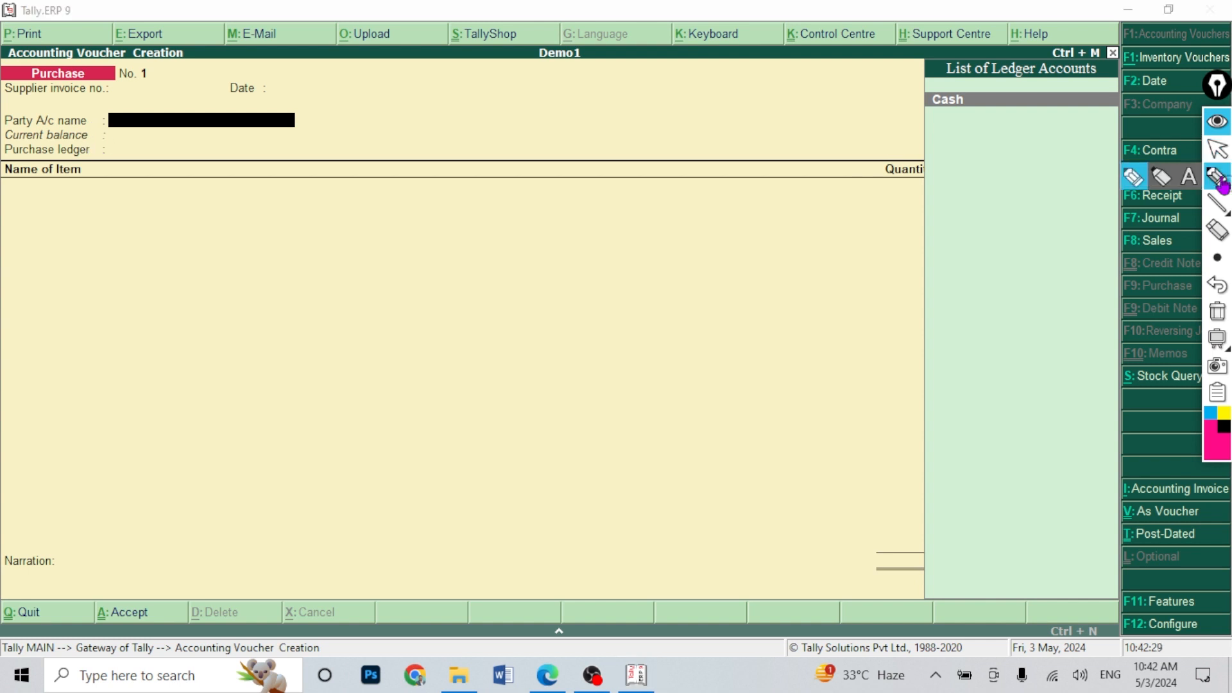
drag(289, 108, 394, 129)
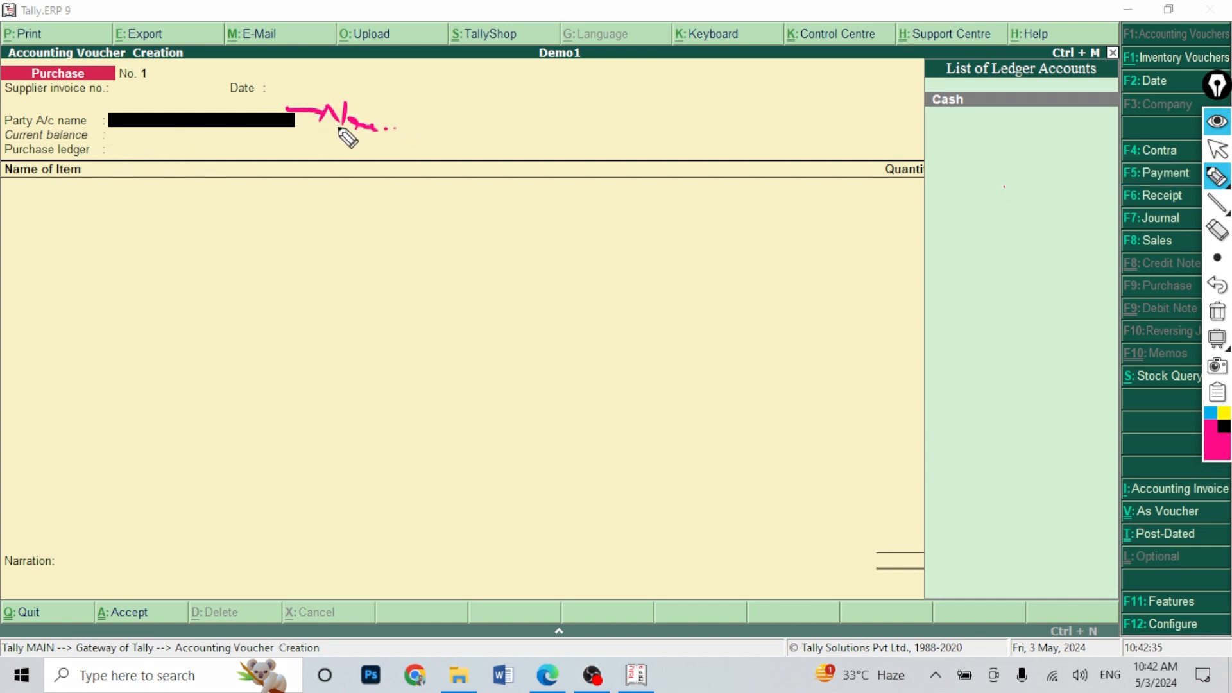
mouse_move(942, 99)
mouse_down()
mouse_move(500, 68)
mouse_move(327, 106)
mouse_move(341, 96)
mouse_up()
click(1218, 313)
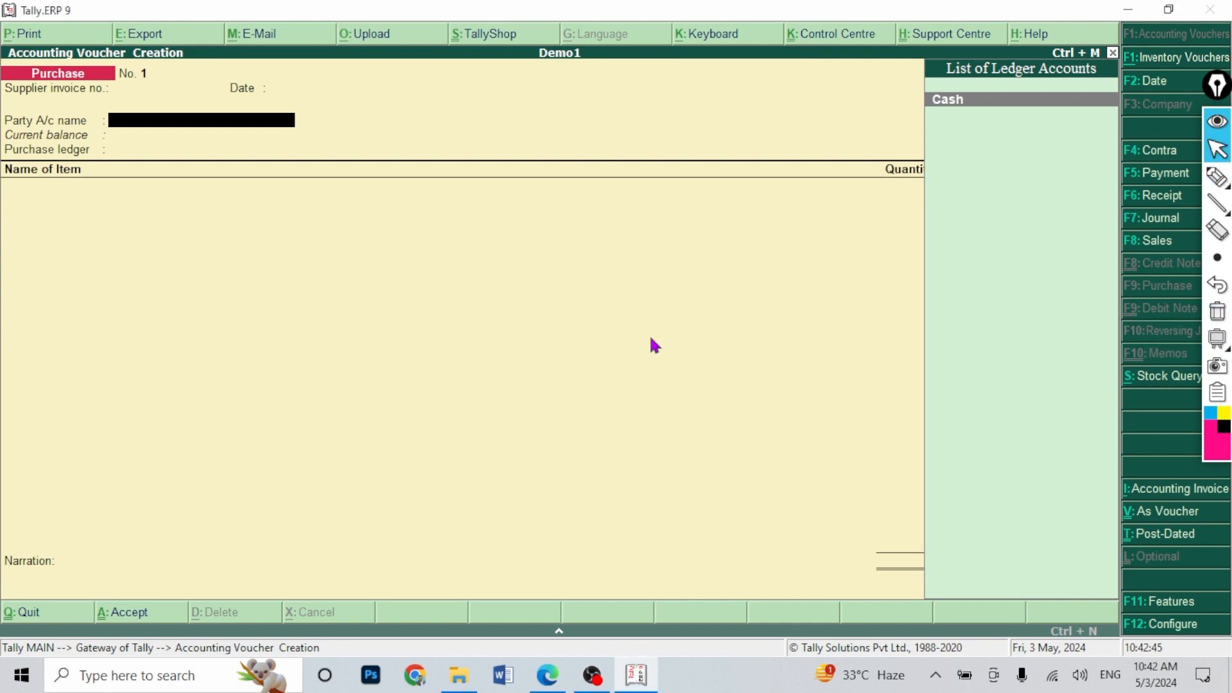
Step: Start a new ledger from the party account, enter the supplier's name, and place it under Sundry Creditors
key(alt+c)
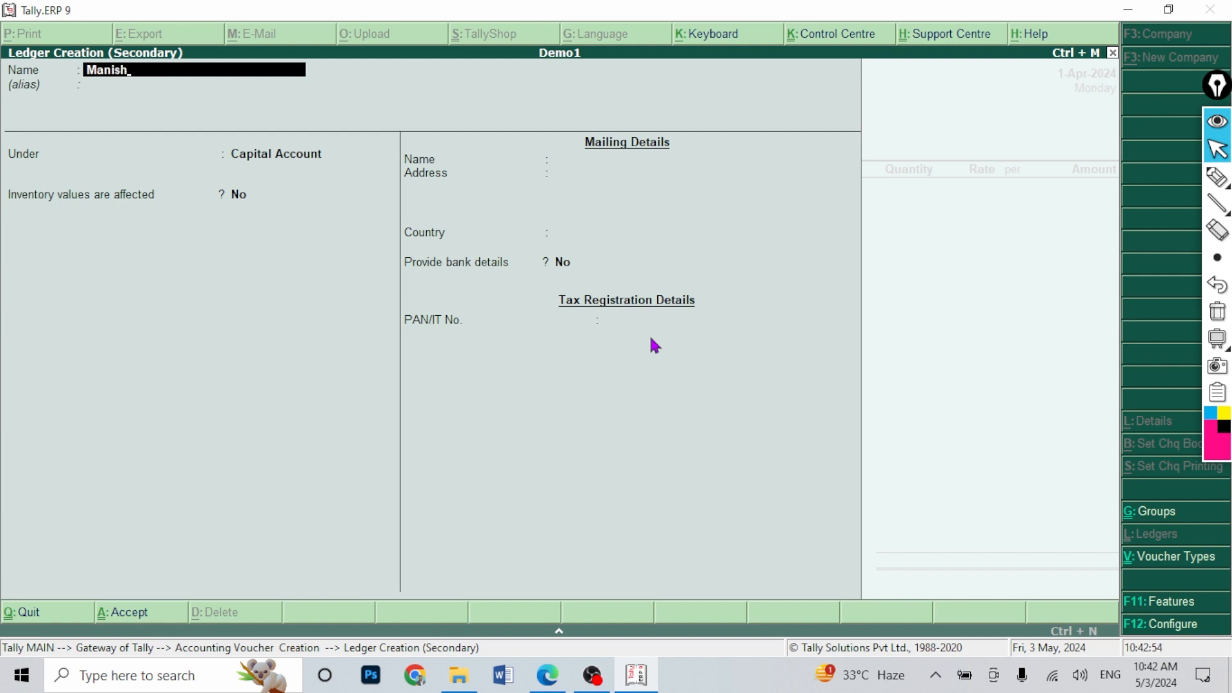
key(Return)
key(Return)
text(S)
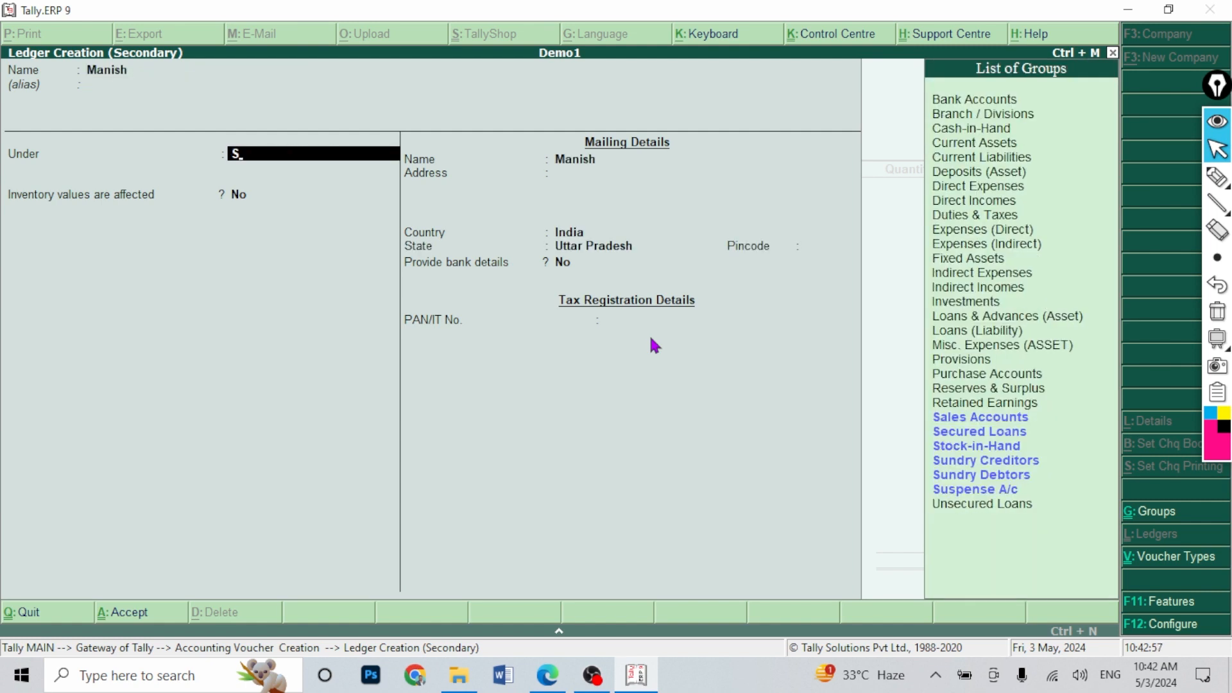
key(Down)
key(Down)
key(Down)
key(Down)
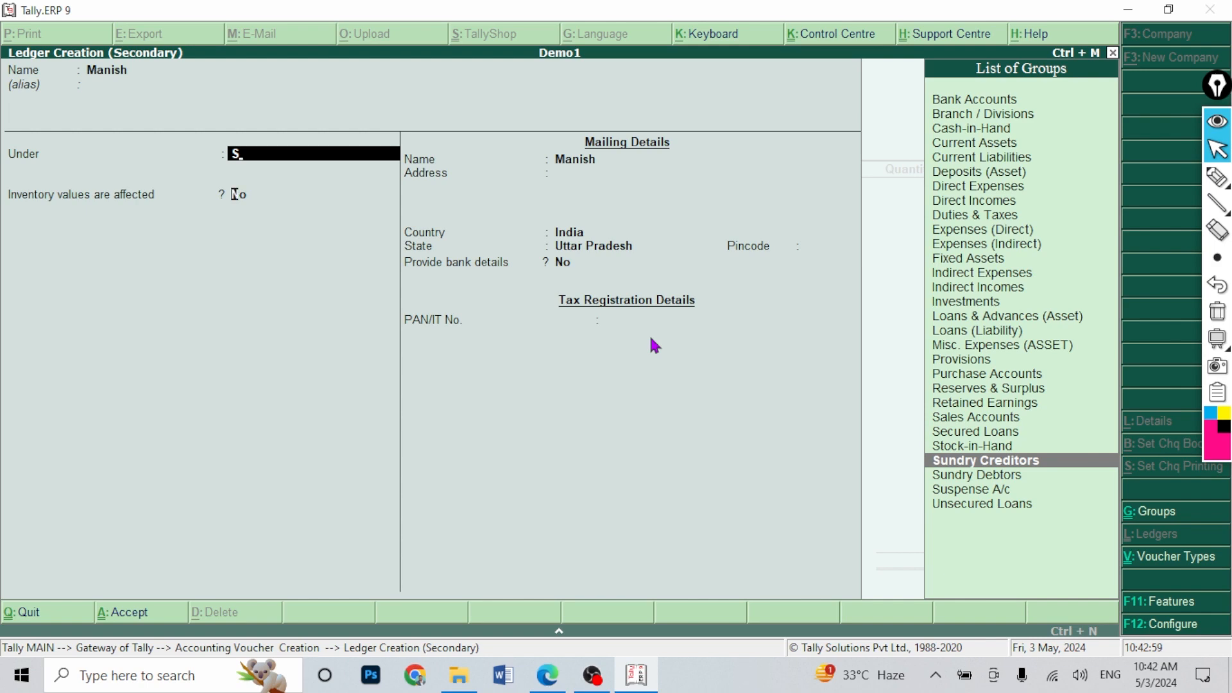
key(Return)
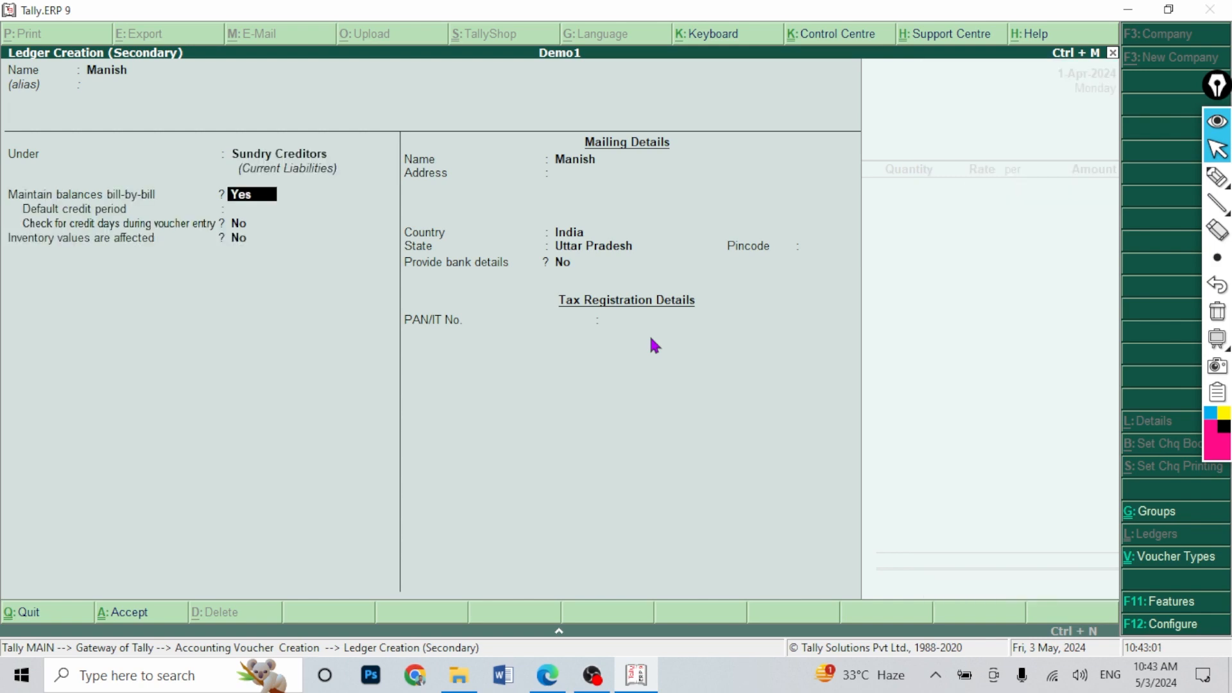
Step: Keep the supplier ledger's default balance, mailing and tax details, and save it as the voucher's party account
key(Return)
key(Return)
key(Return)
key(Return)
key(Return)
key(Return)
key(Return)
key(Return)
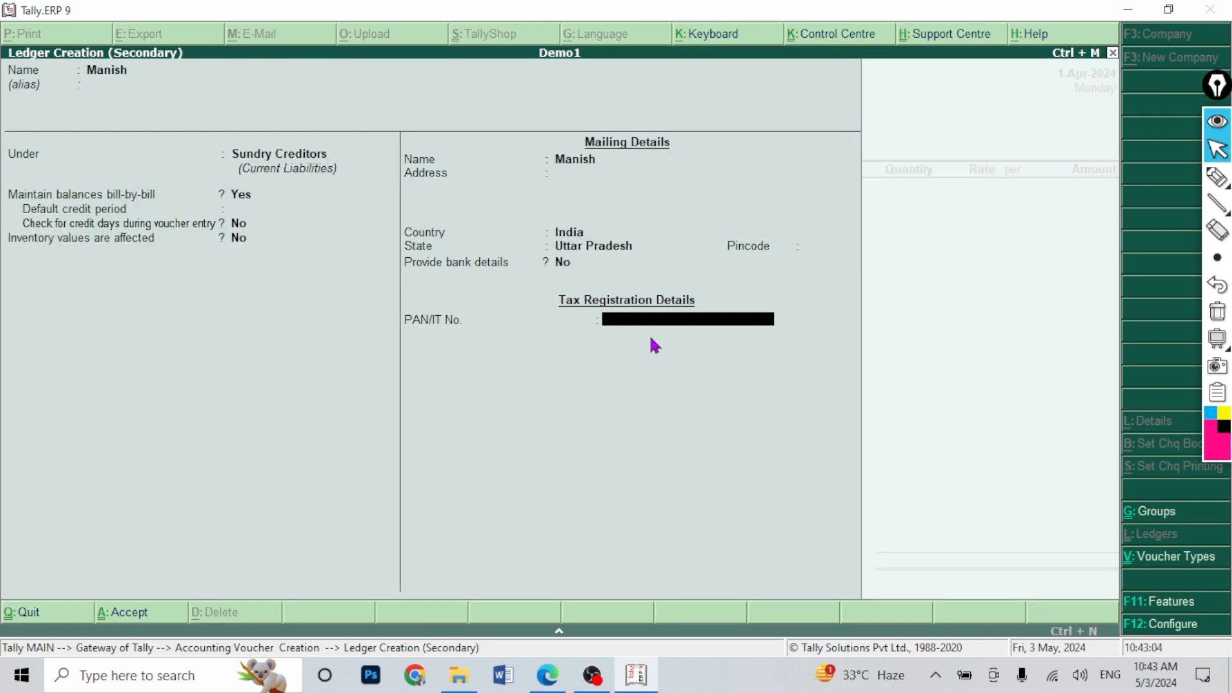
key(Return)
key(Return)
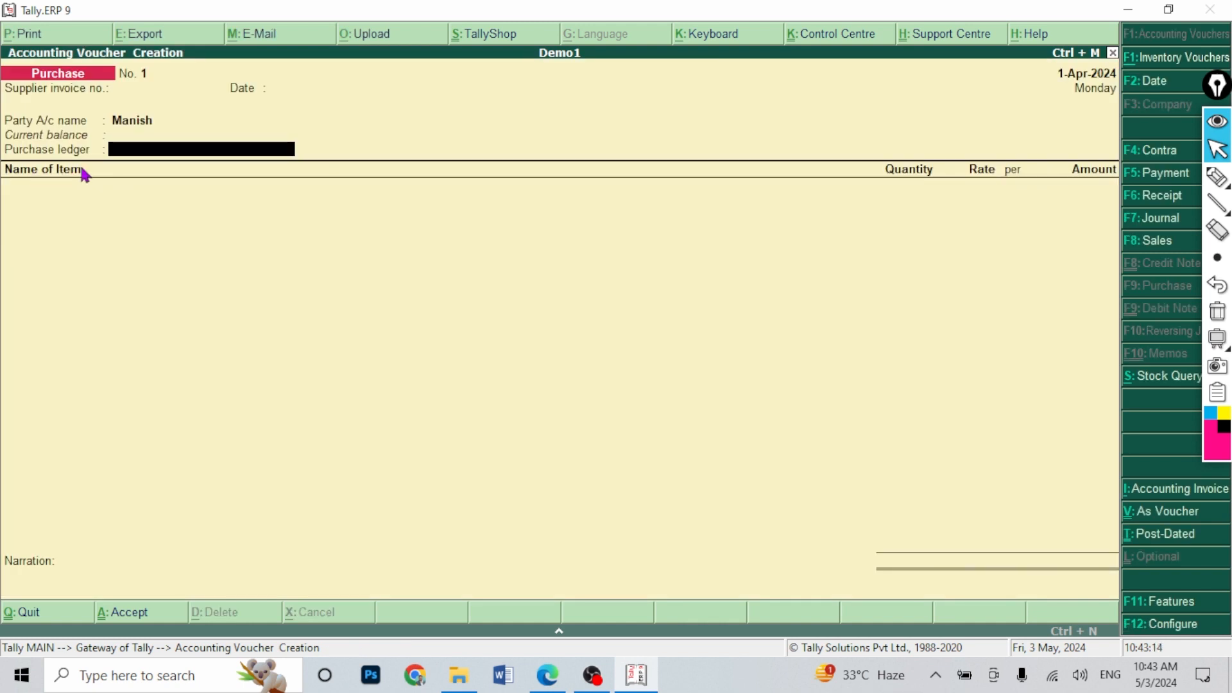
Step: Create a ledger named Purchase under Purchase Accounts and use it as the voucher's purchase ledger
key(alt+c)
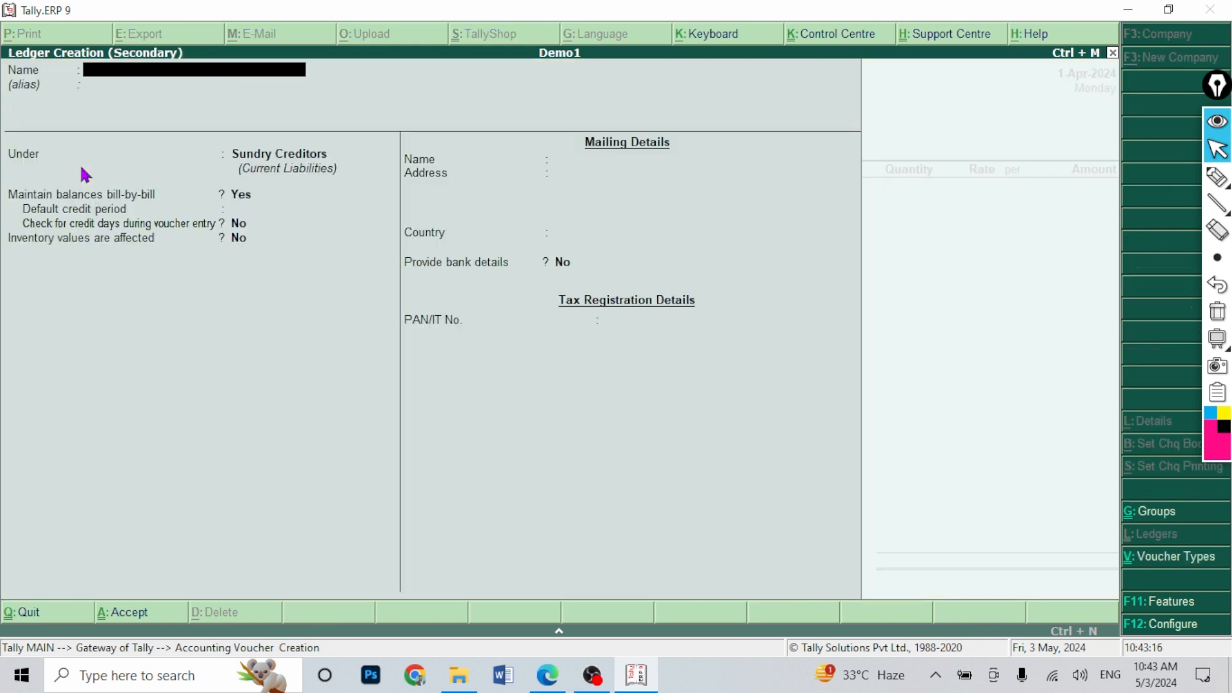
text(Purchase)
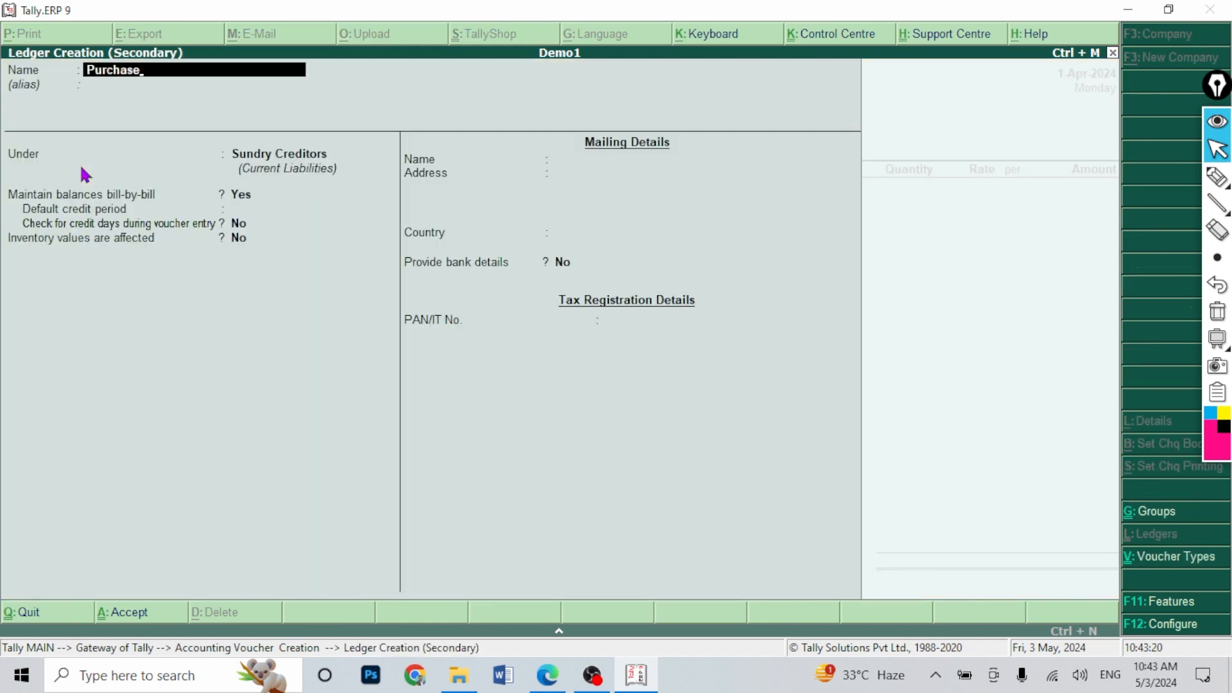
key(Return)
key(Return)
text(u)
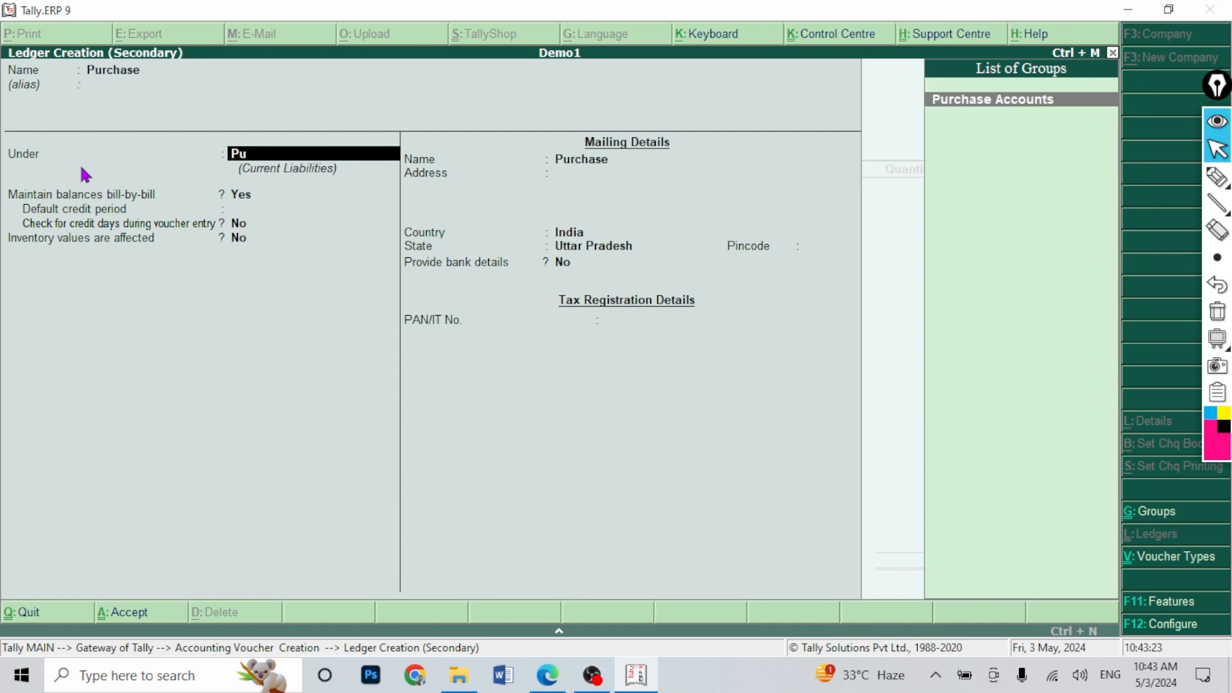
key(Return)
key(Return)
key(Return)
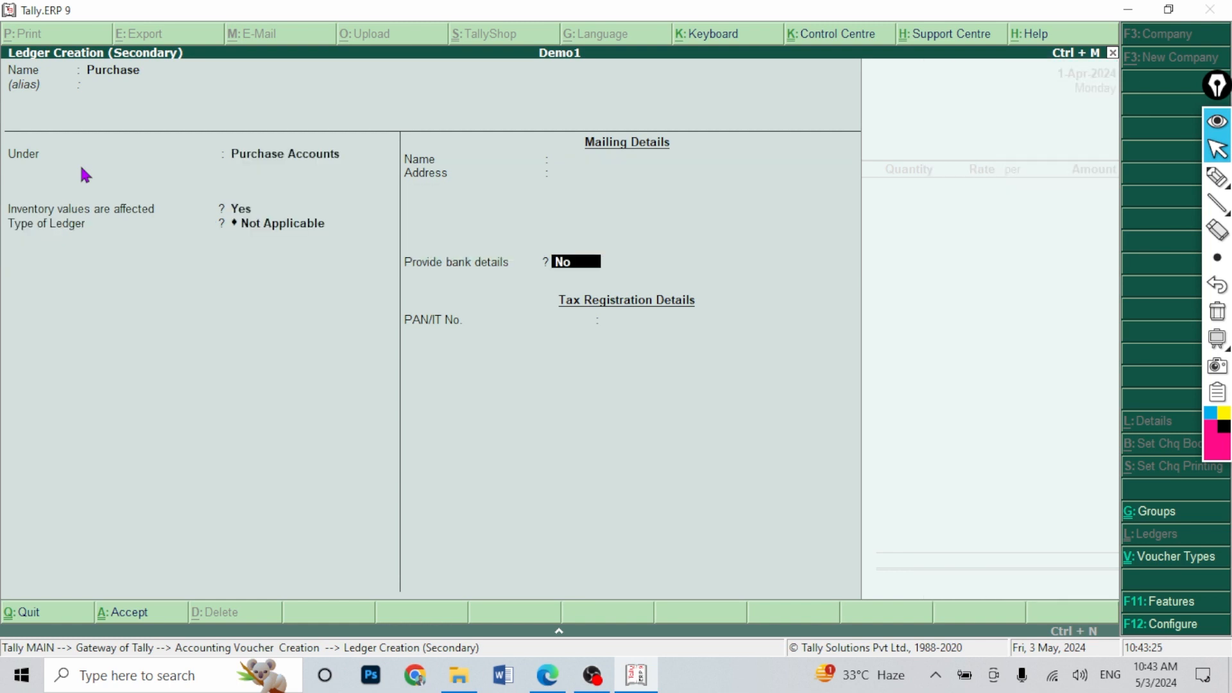
key(Return)
key(Return)
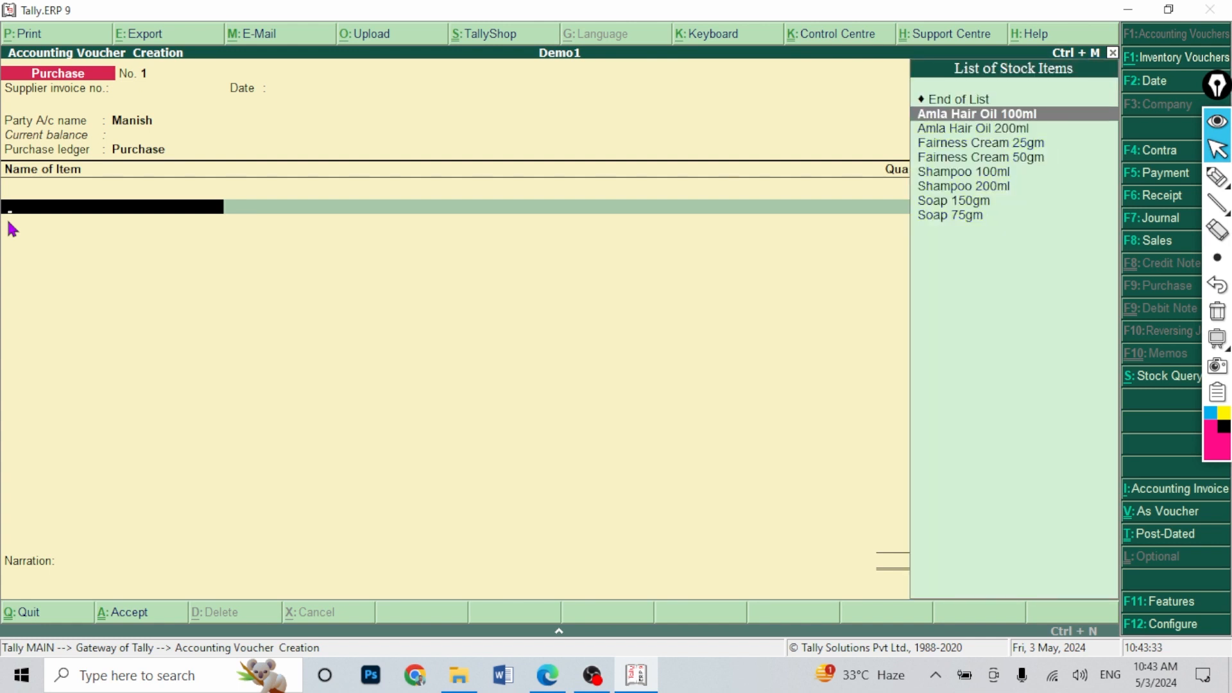
Step: Add Amla Hair Oil 100ml to the purchase voucher with the quantity 75 Pcs and rate 38 from items.pdf
key(Return)
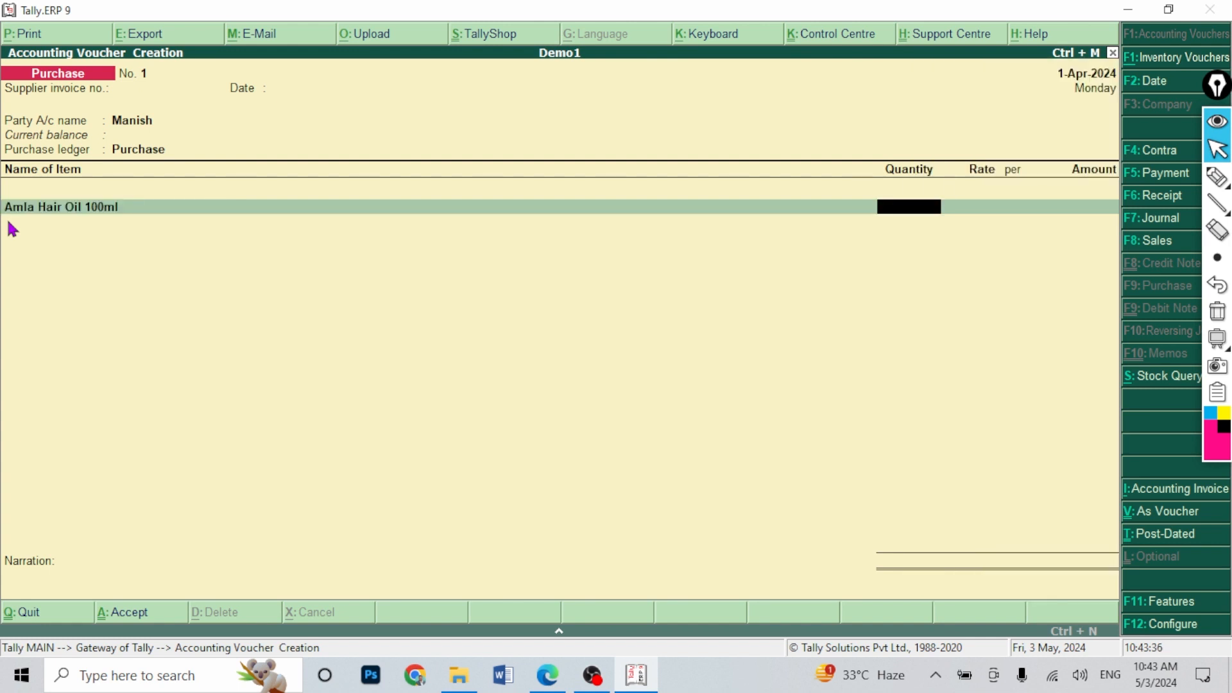
key(Return)
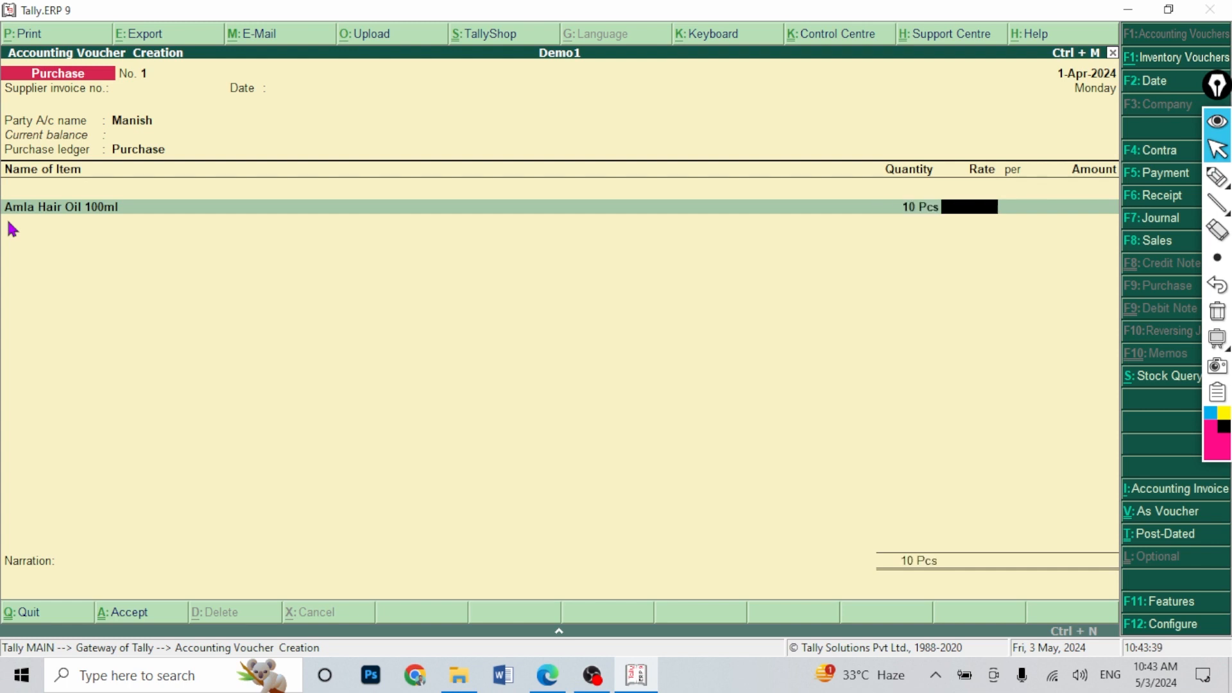
click(547, 676)
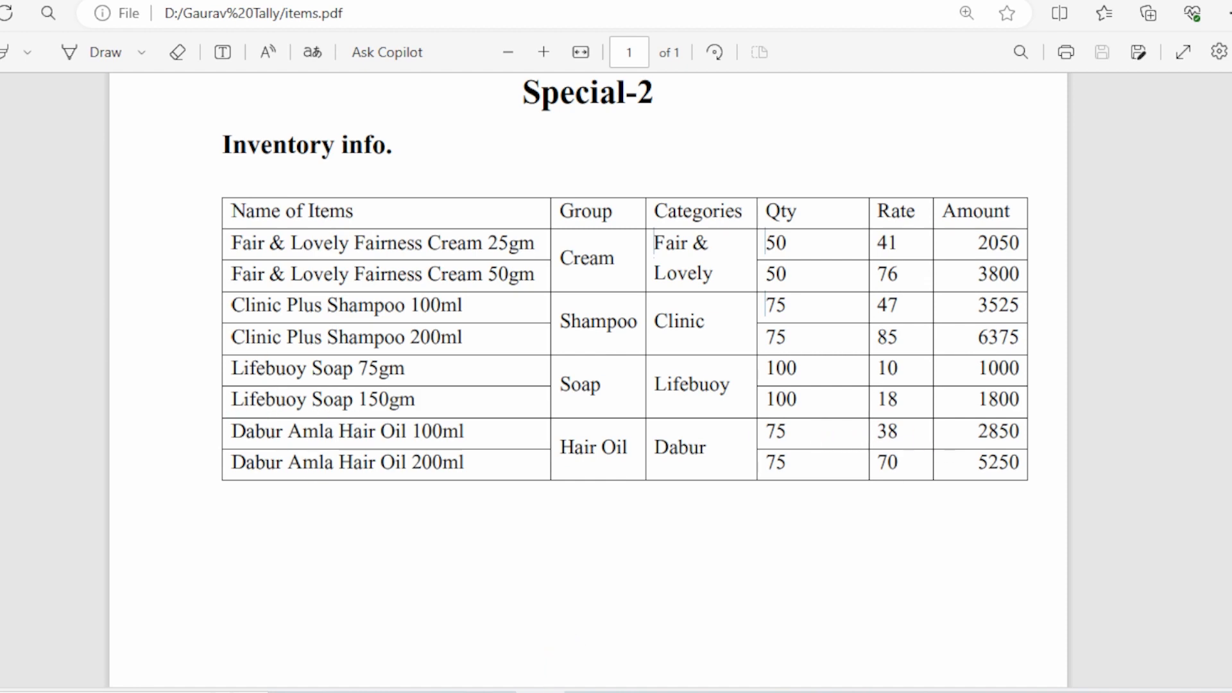
click(637, 675)
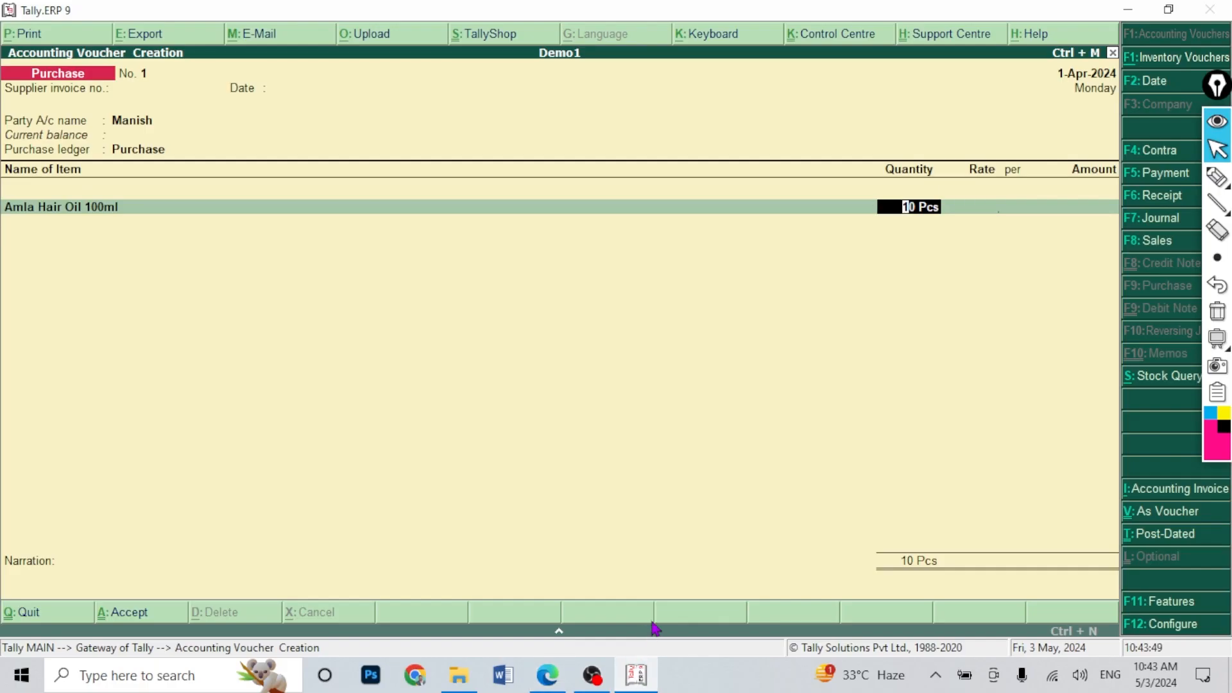
text(75)
key(Return)
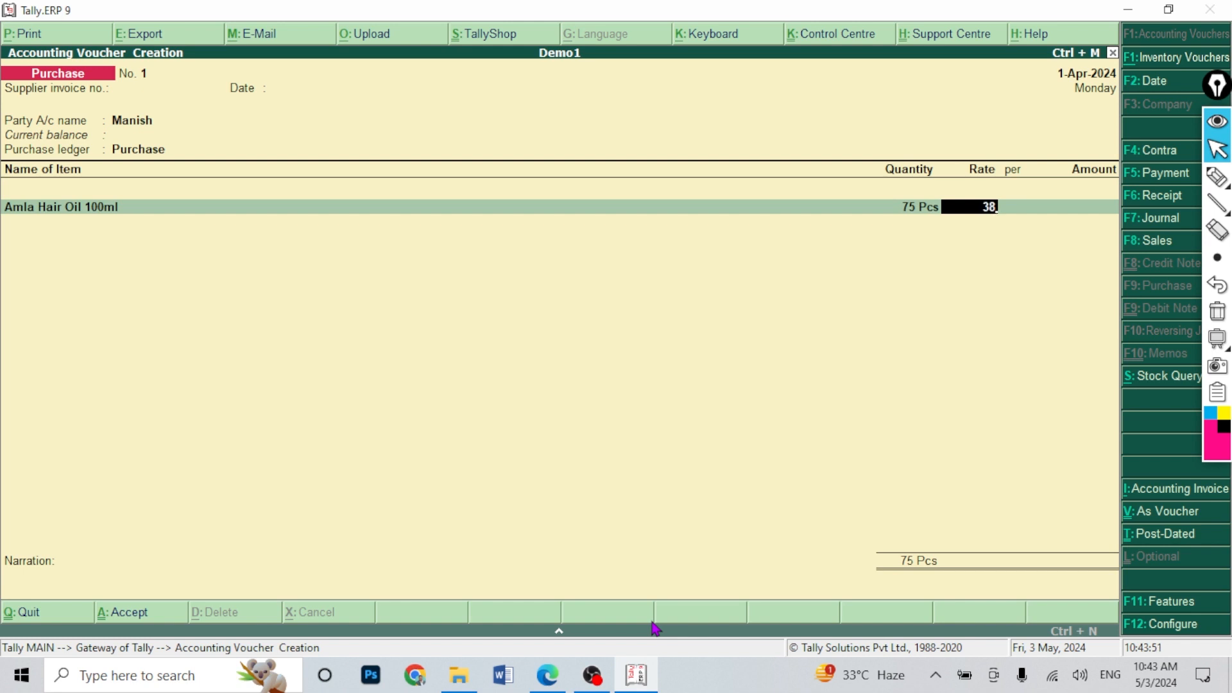
key(Return)
key(Return)
Step: Add Amla Hair Oil 200ml to the purchase voucher with the quantity 75 Pcs and rate 70
key(Down)
key(Down)
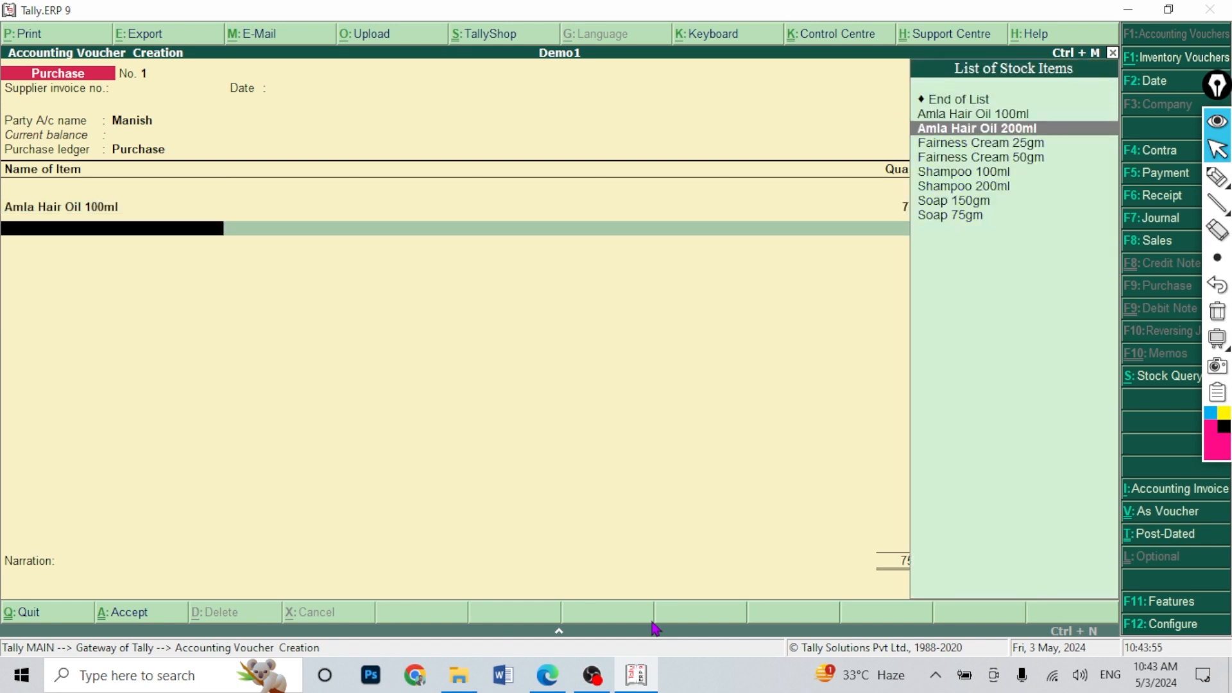
key(Return)
text(75)
key(Return)
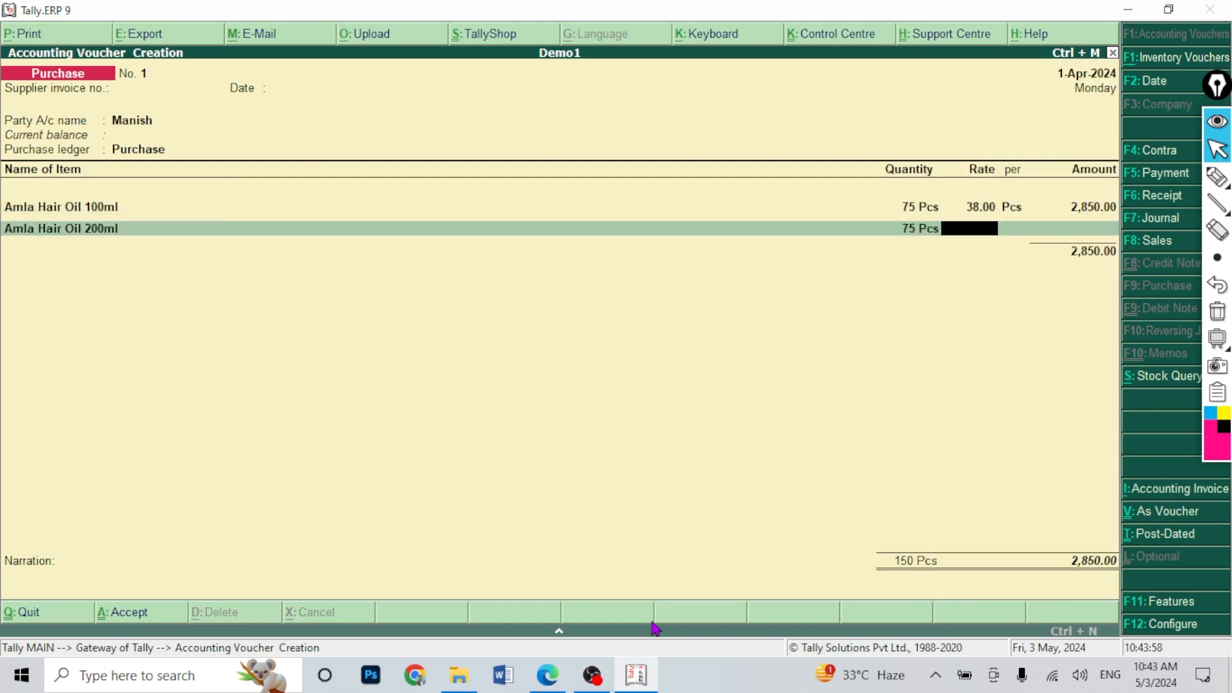
text(70)
key(Return)
key(Return)
key(Return)
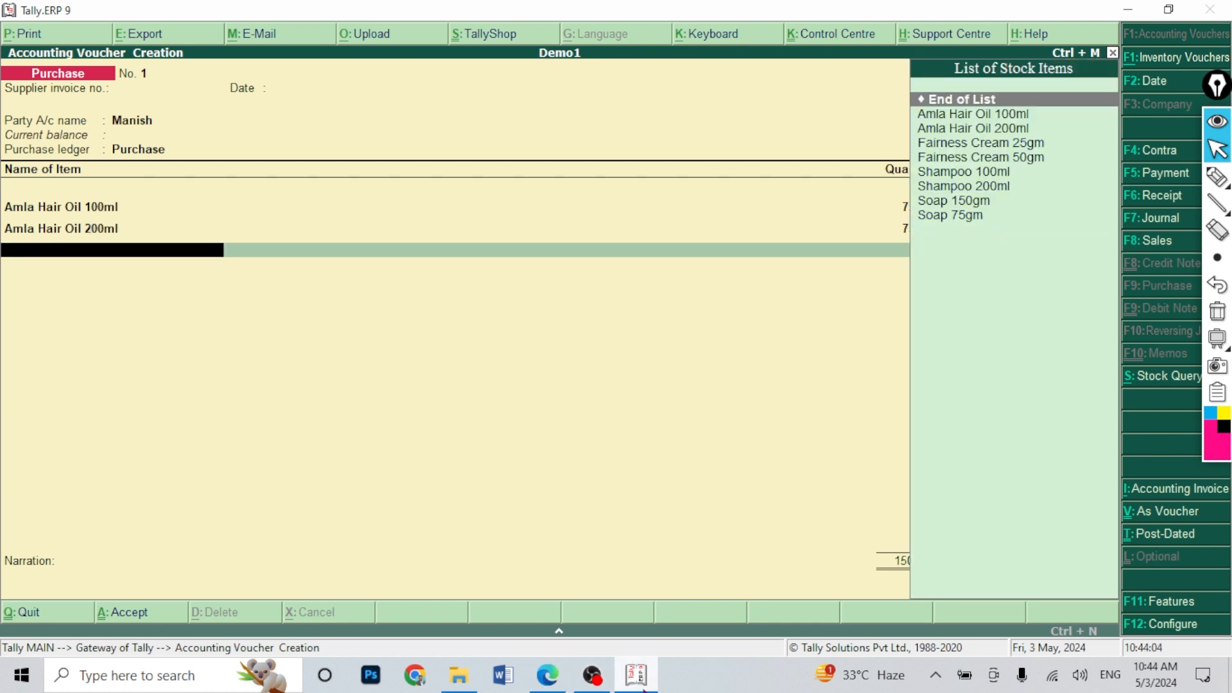
Step: Add Fairness Cream 25gm to the purchase voucher with the quantity 10 Pcs and rate 20
key(Down)
key(Down)
key(Down)
key(Return)
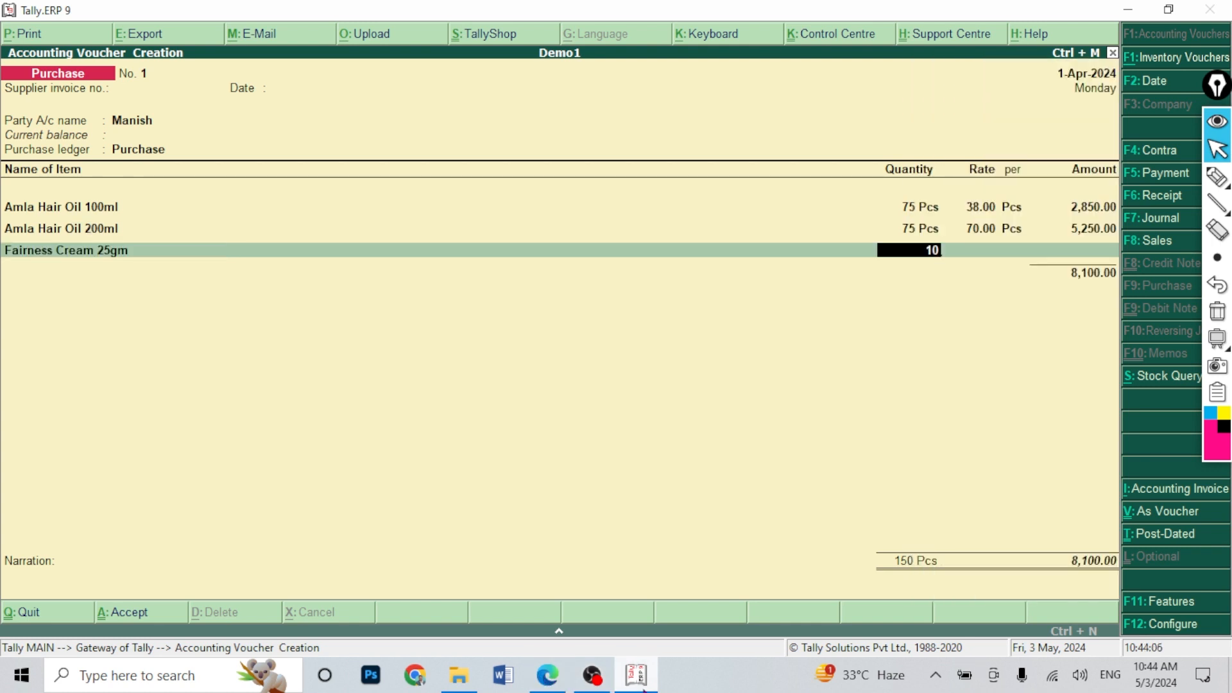
text(10)
key(Return)
key(Return)
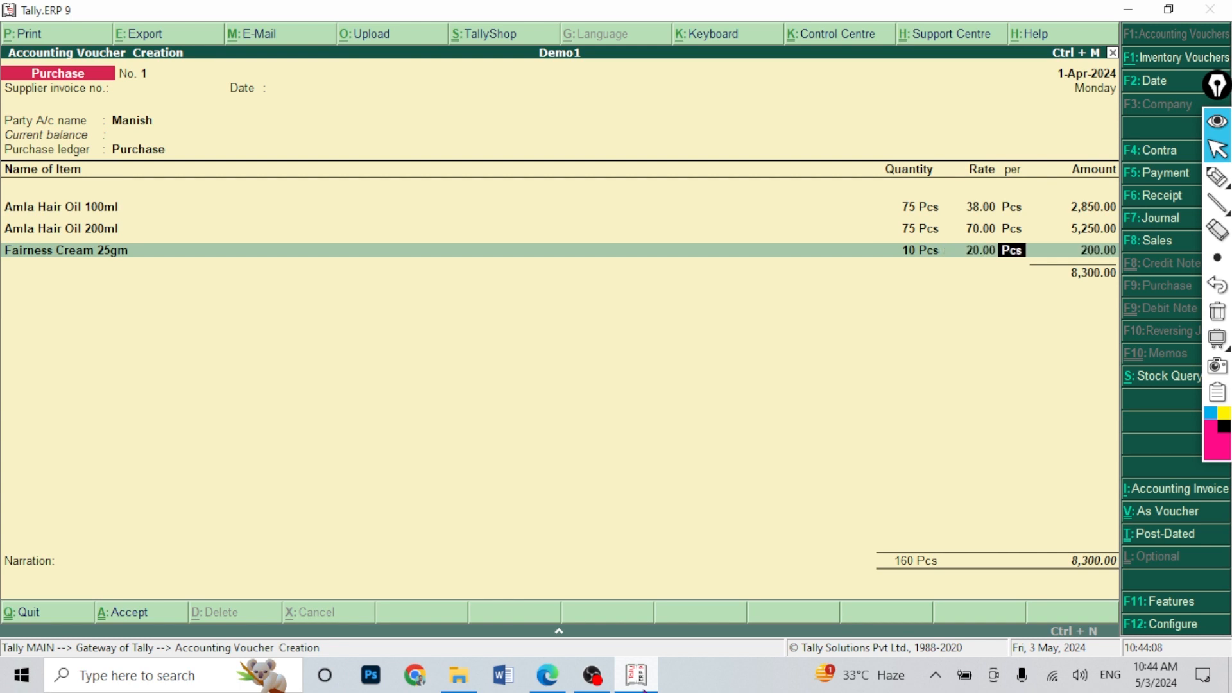
key(Return)
Step: Add Fairness Cream 50gm to the purchase voucher with the quantity 10 Pcs and rate 40
key(Return)
text(10)
key(Return)
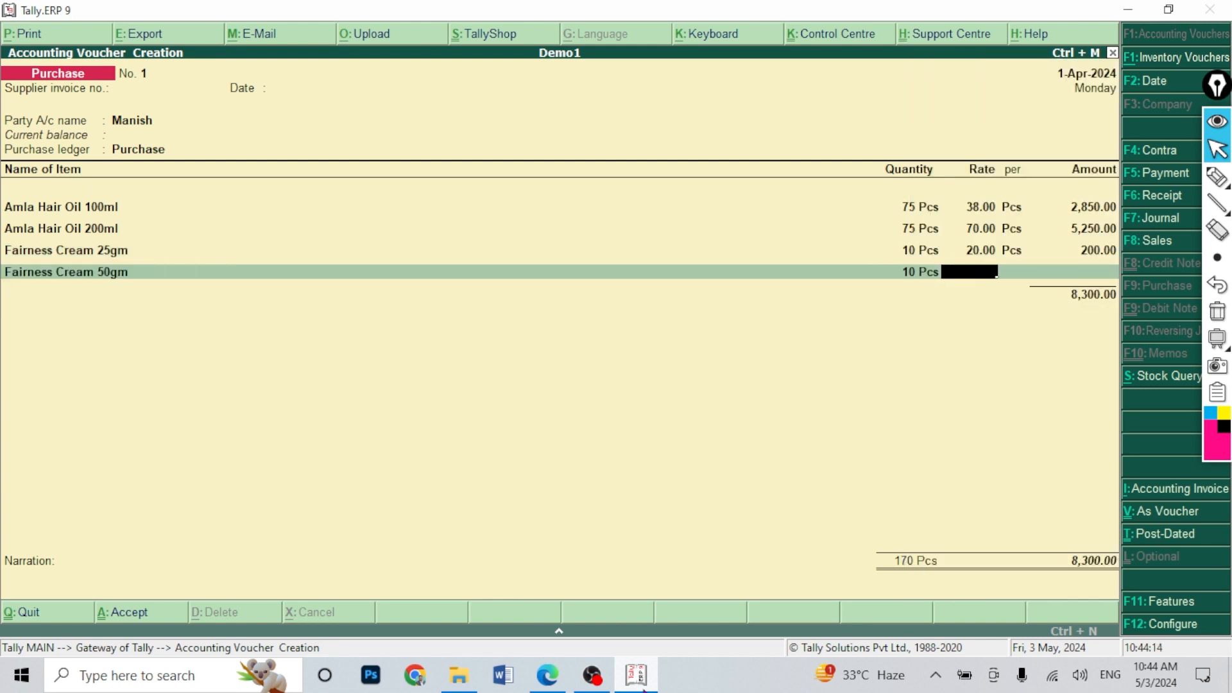
text(40)
key(Return)
key(Return)
key(Return)
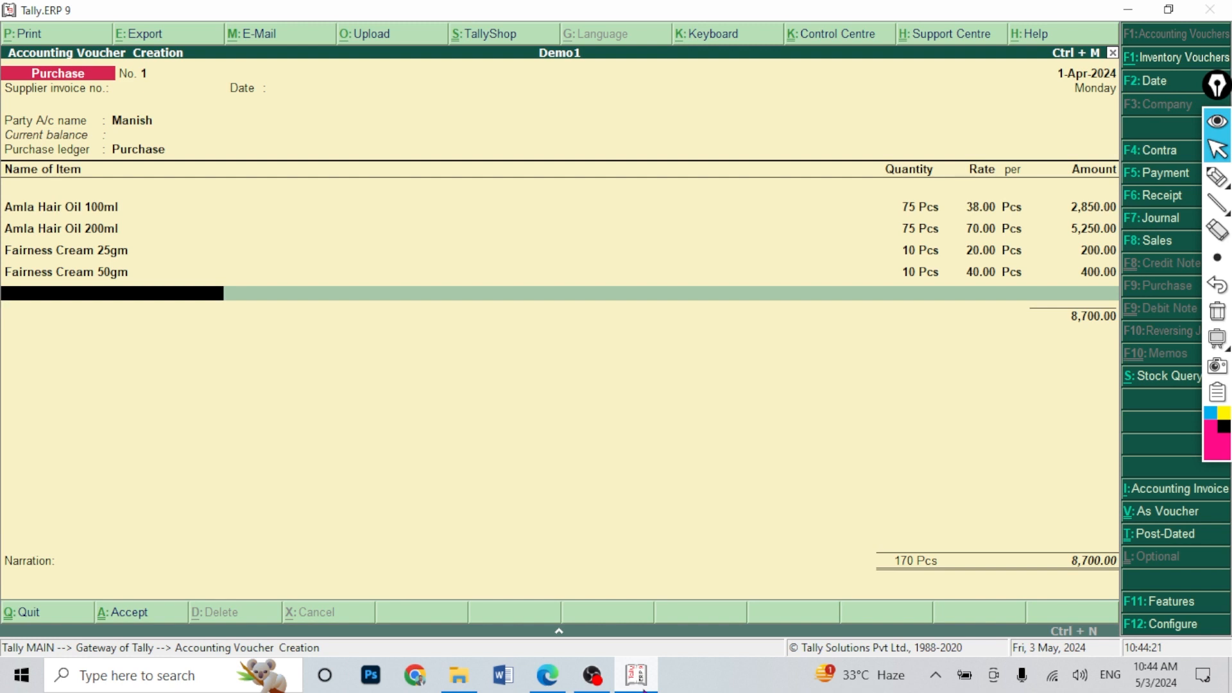
Step: End the item list without a narration, save the purchase voucher, and return to the Gateway of Tally
key(Return)
key(Return)
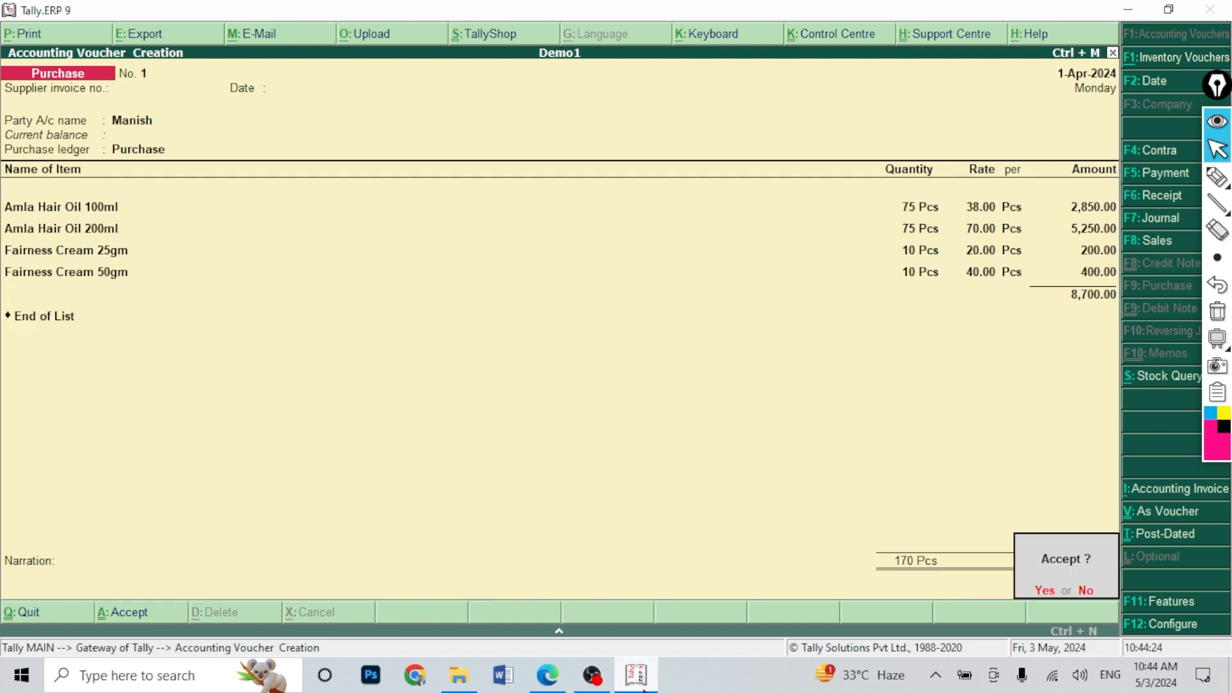
key(Return)
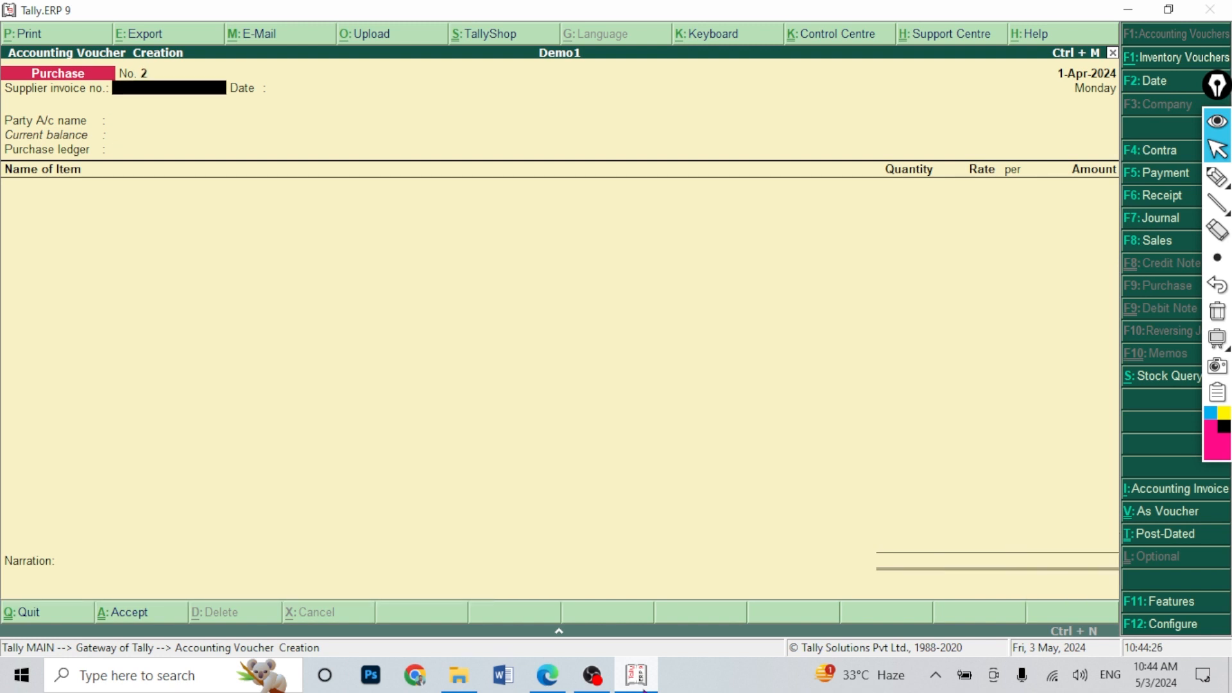
key(Escape)
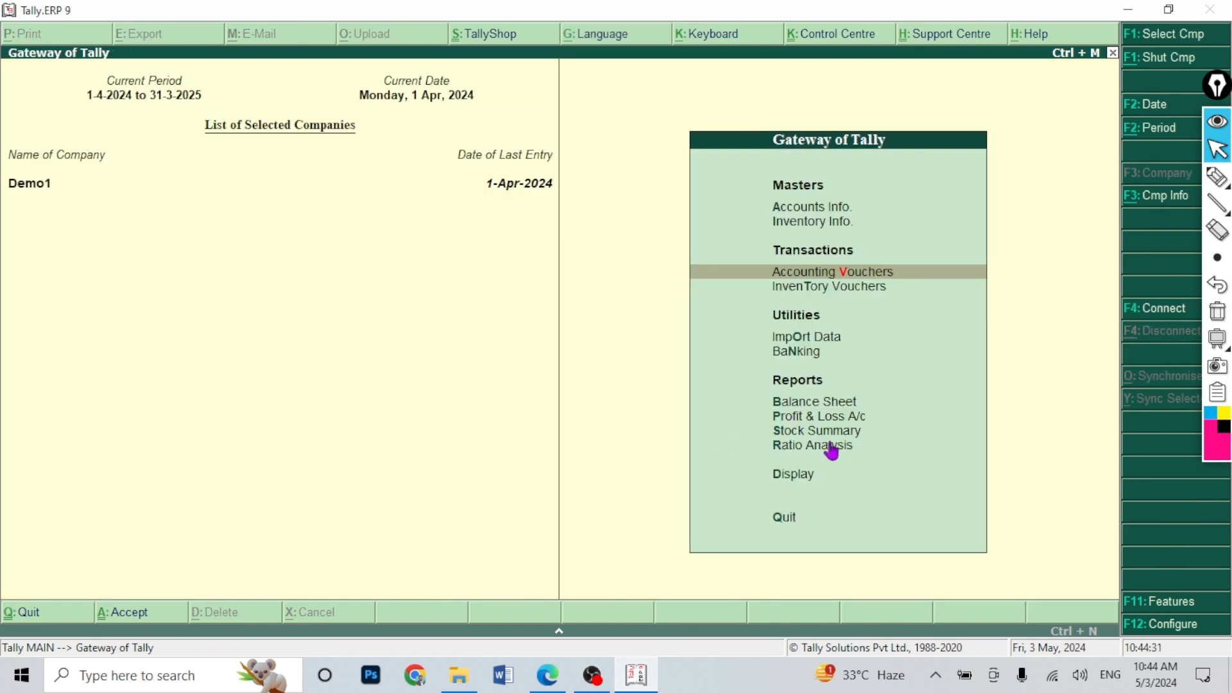
Step: Open the Stock Summary report and expand it to the detailed view of items under each stock group
key(Down)
key(Down)
key(Down)
key(Down)
key(Down)
key(Down)
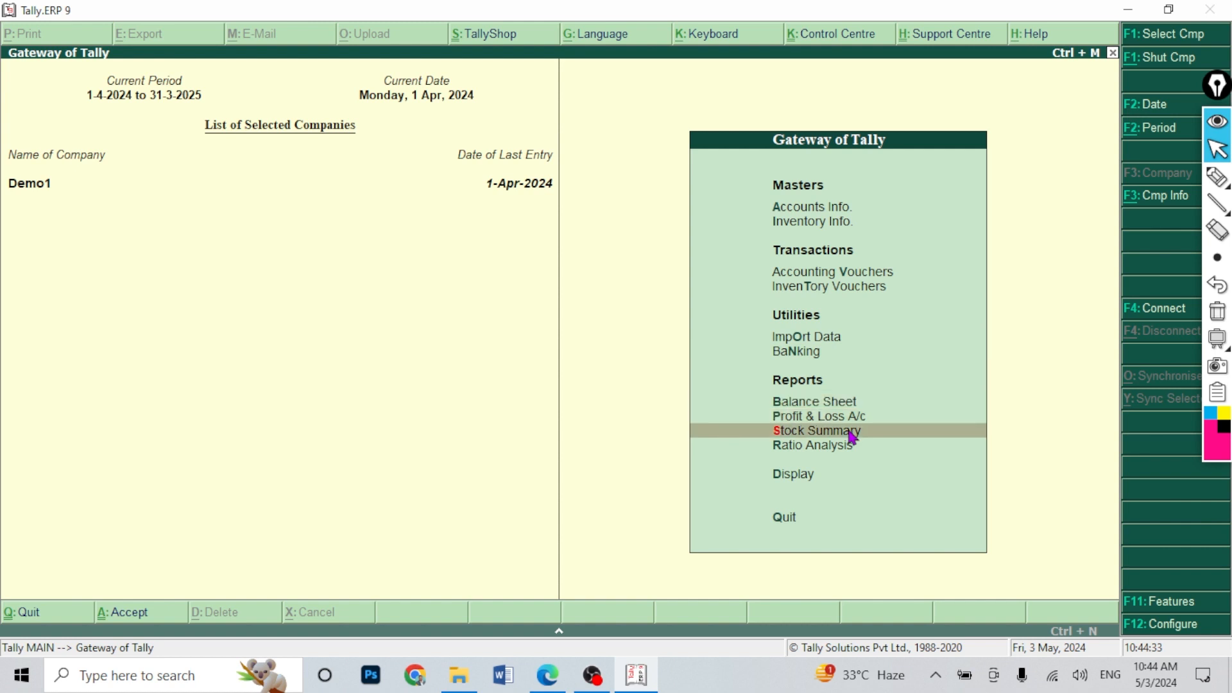
key(Return)
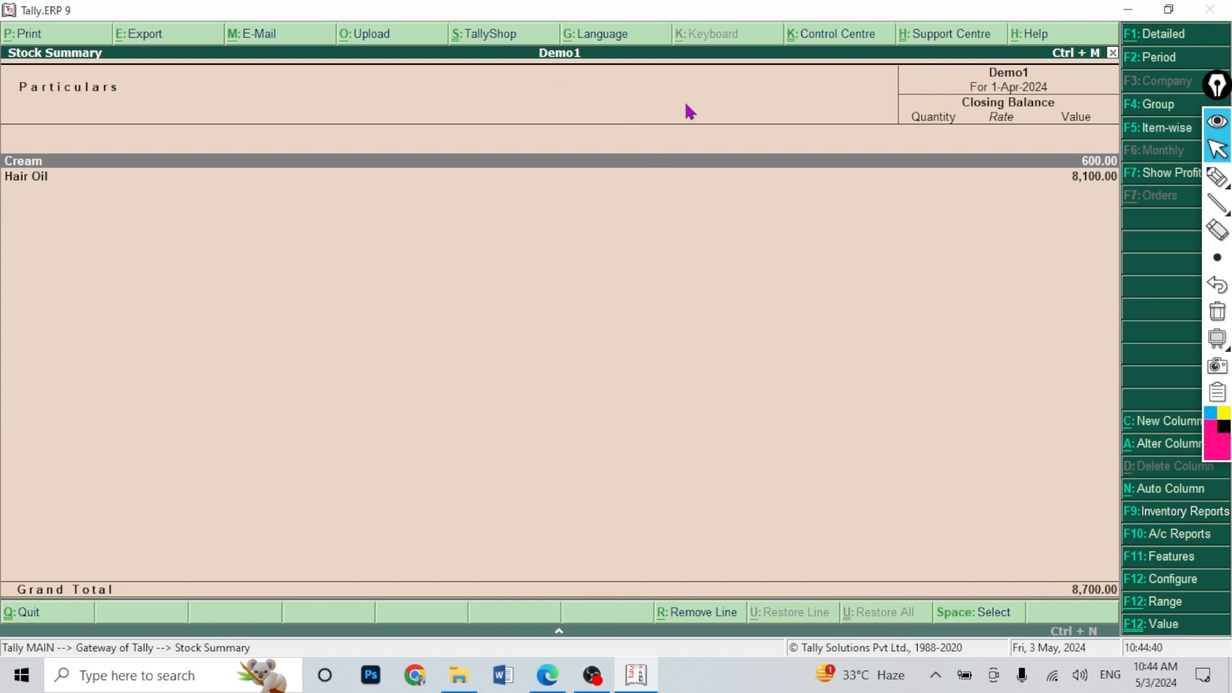
click(1158, 33)
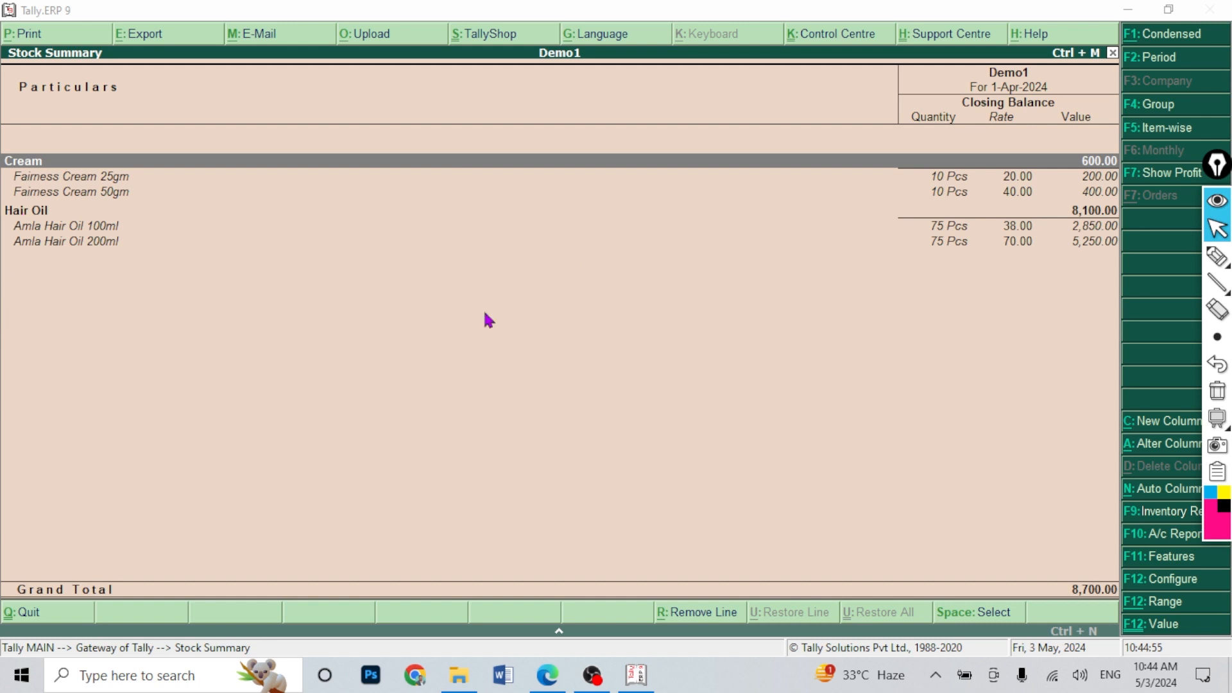
Step: View the Stock Summary for the Primary group and examine its item-wise listing
click(1160, 104)
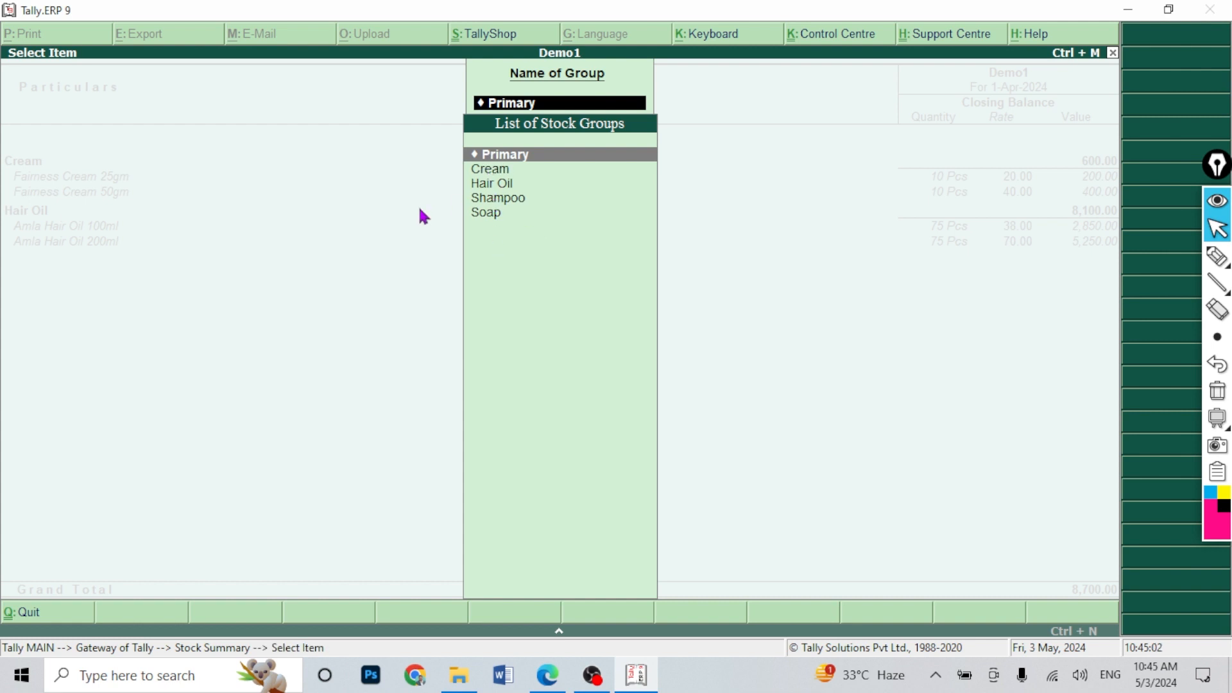
key(Return)
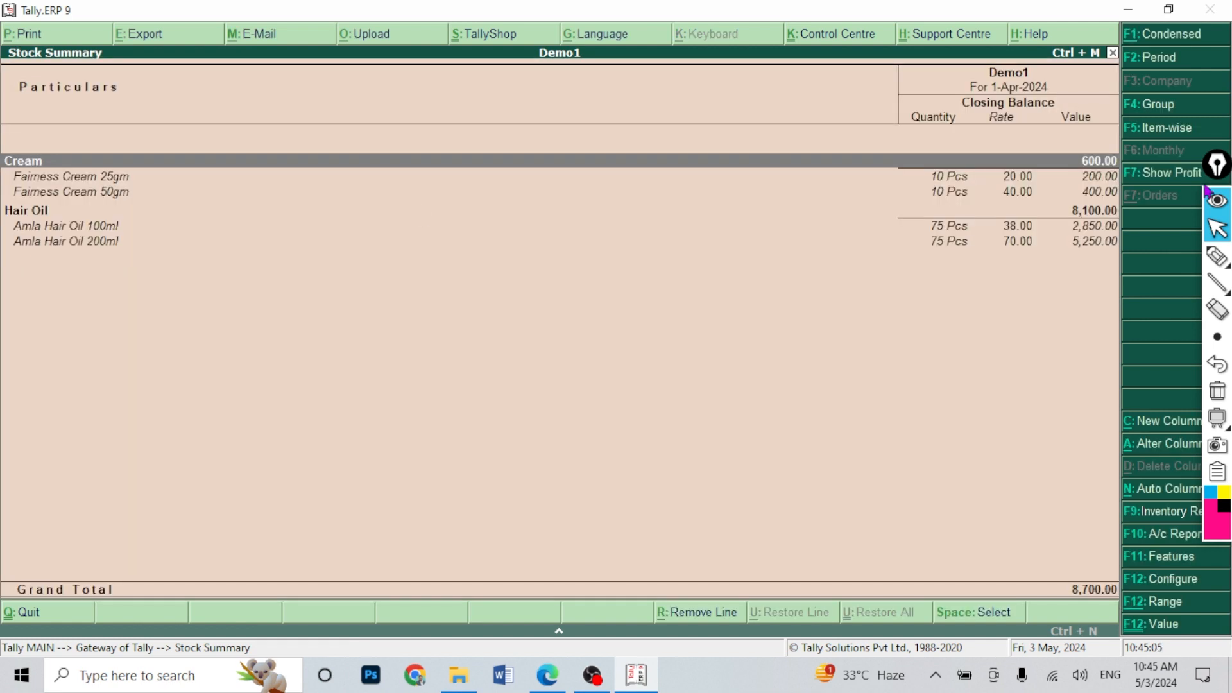
click(1163, 130)
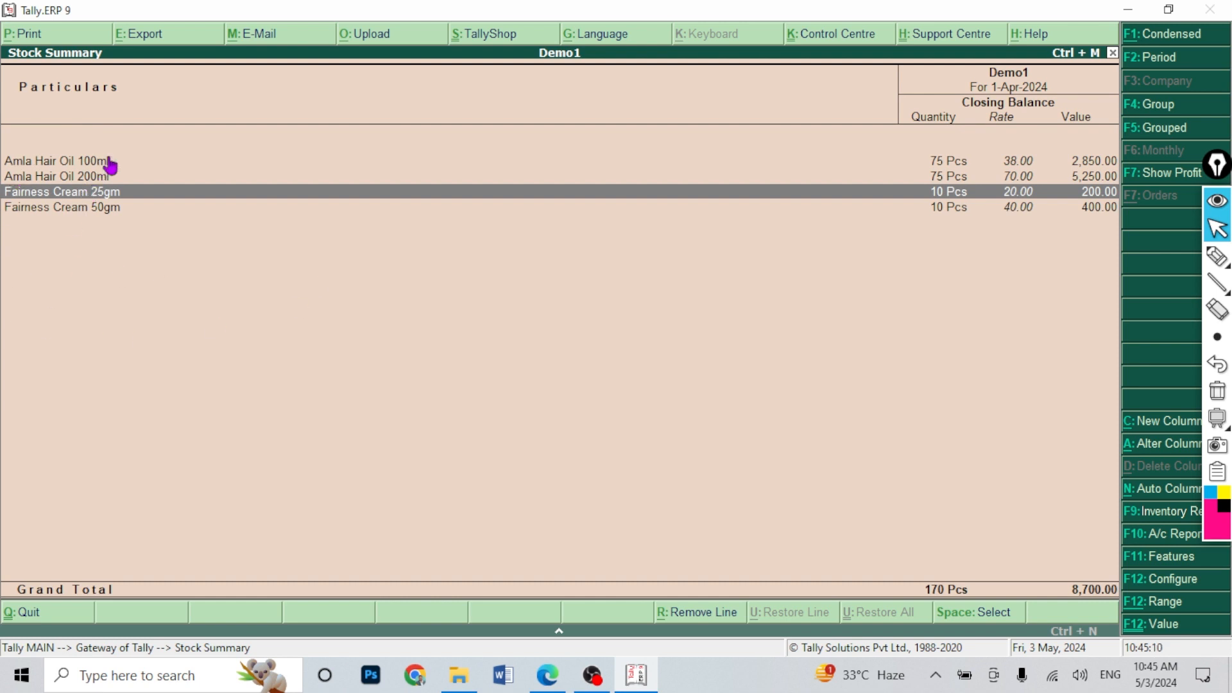
click(1161, 130)
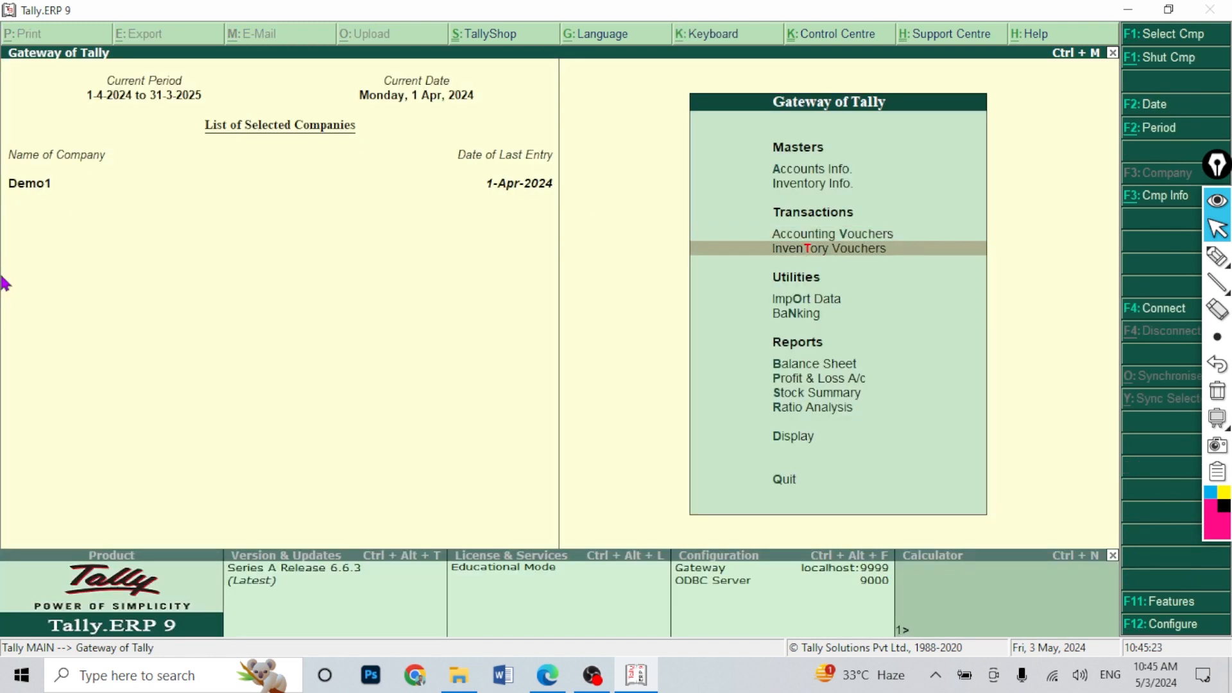
Step: Reopen the Stock Summary from the Gateway of Tally, examine its detailed view, and close the report
key(Down)
key(Down)
key(Down)
key(Down)
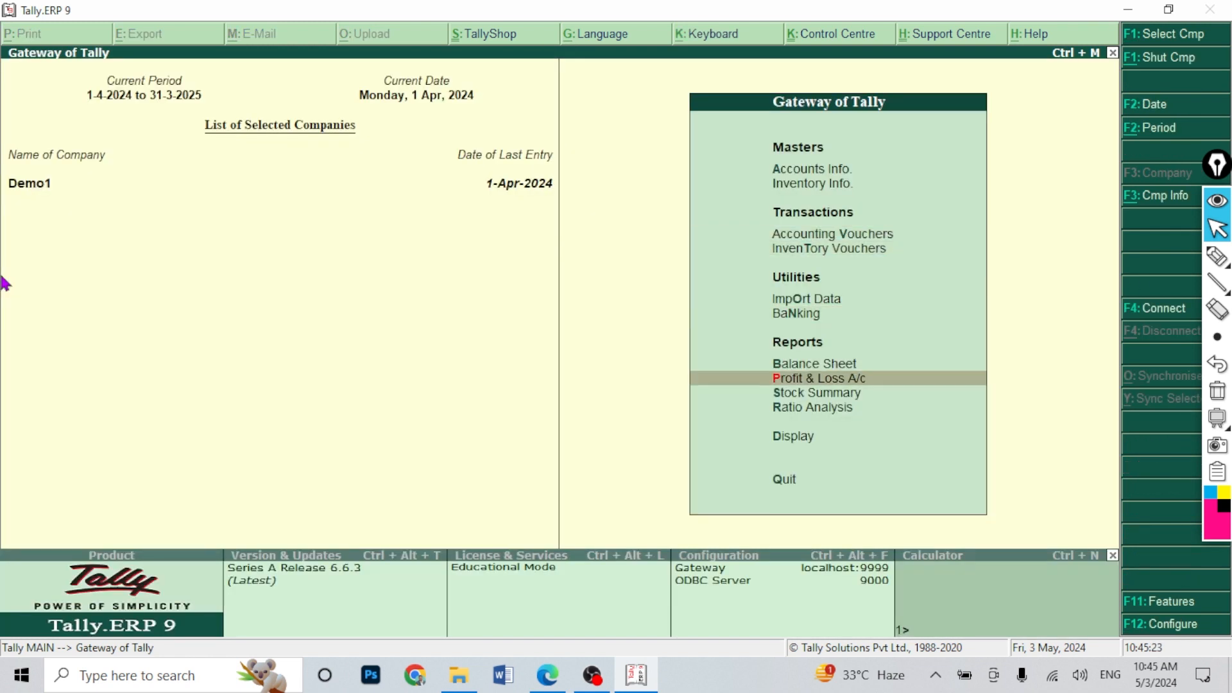
key(Down)
key(Return)
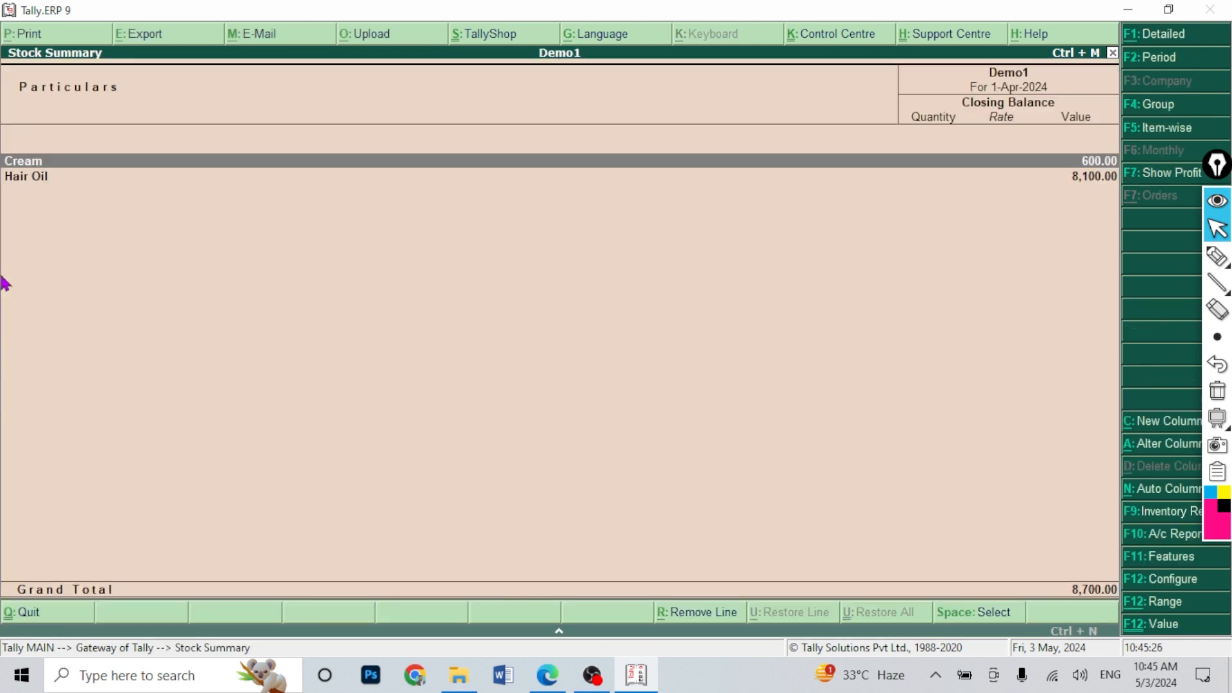
key(alt+F1)
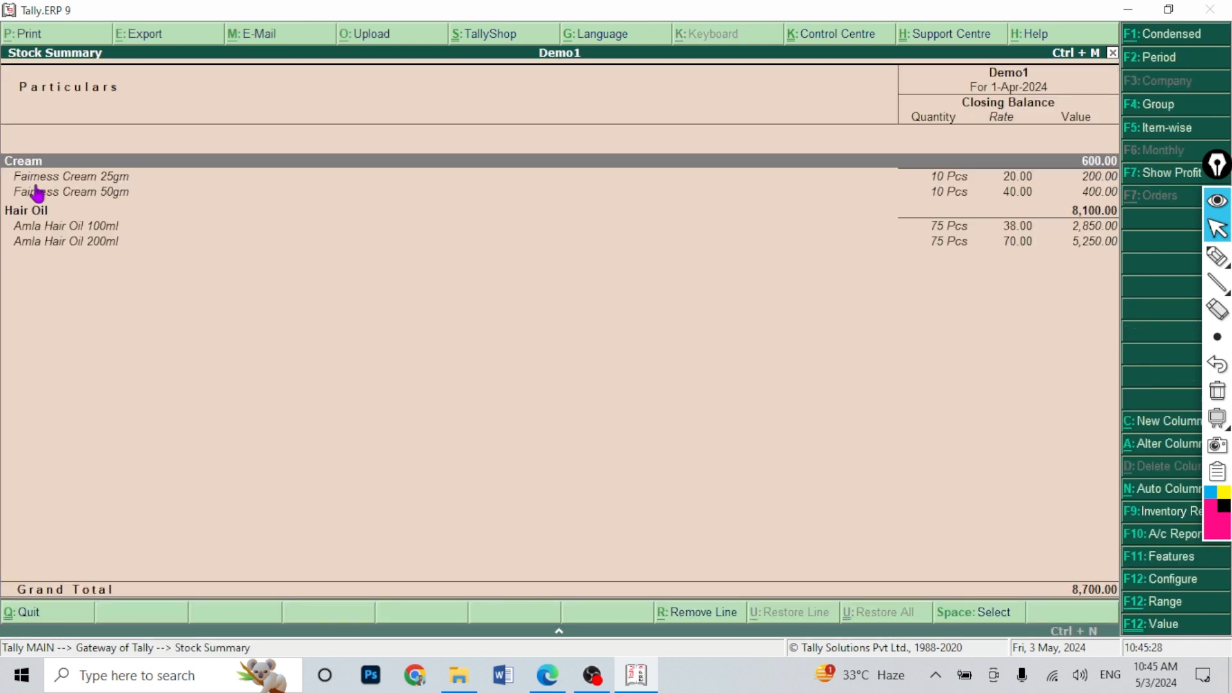
key(Escape)
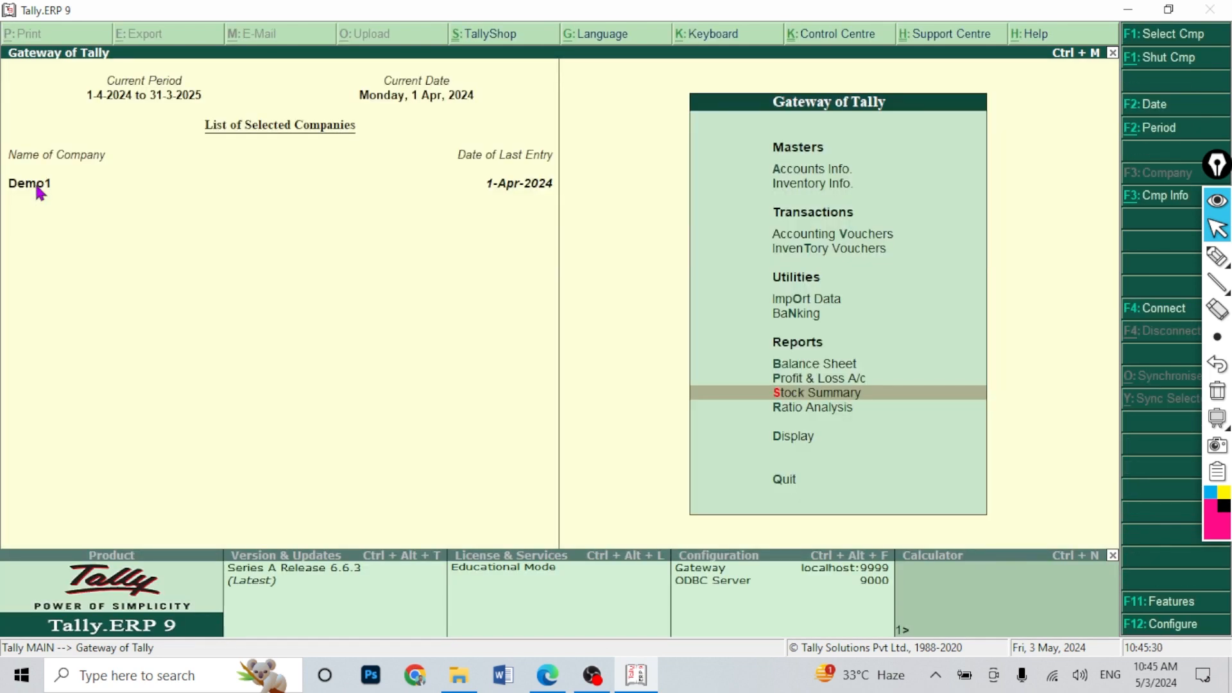
Step: Start a sales voucher from Accounting Vouchers and leave its reference number blank
key(Up)
key(Up)
key(Up)
key(Up)
key(Up)
key(Up)
key(Return)
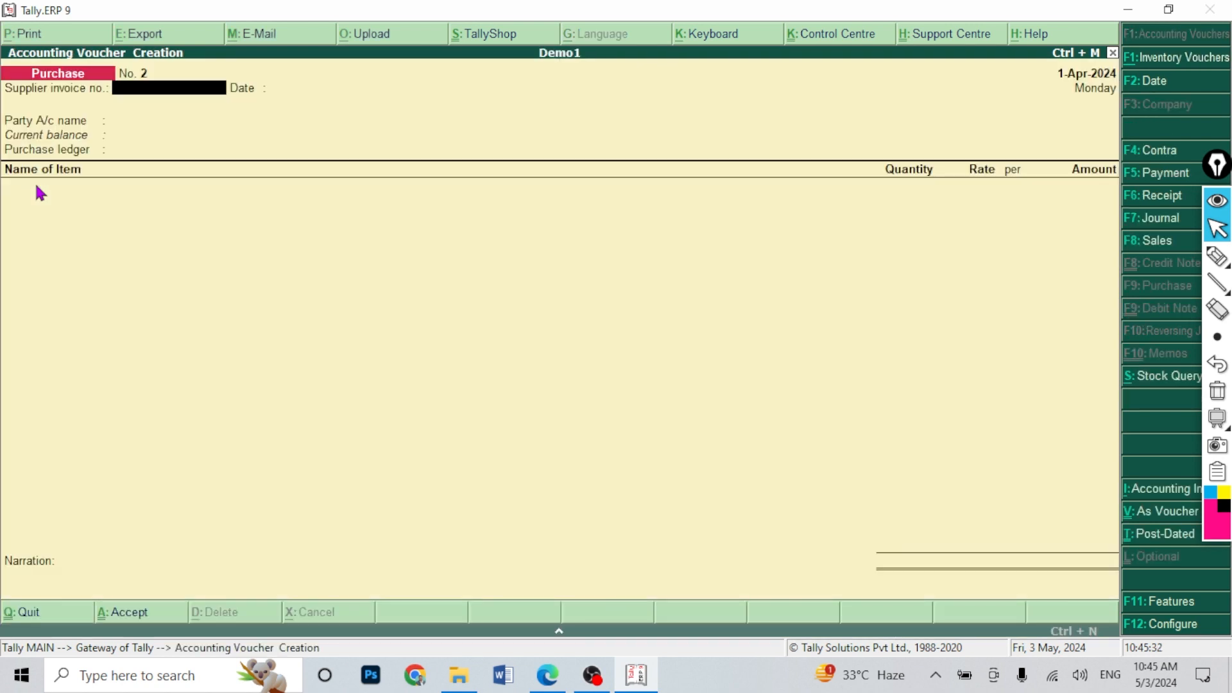
click(1153, 243)
key(Return)
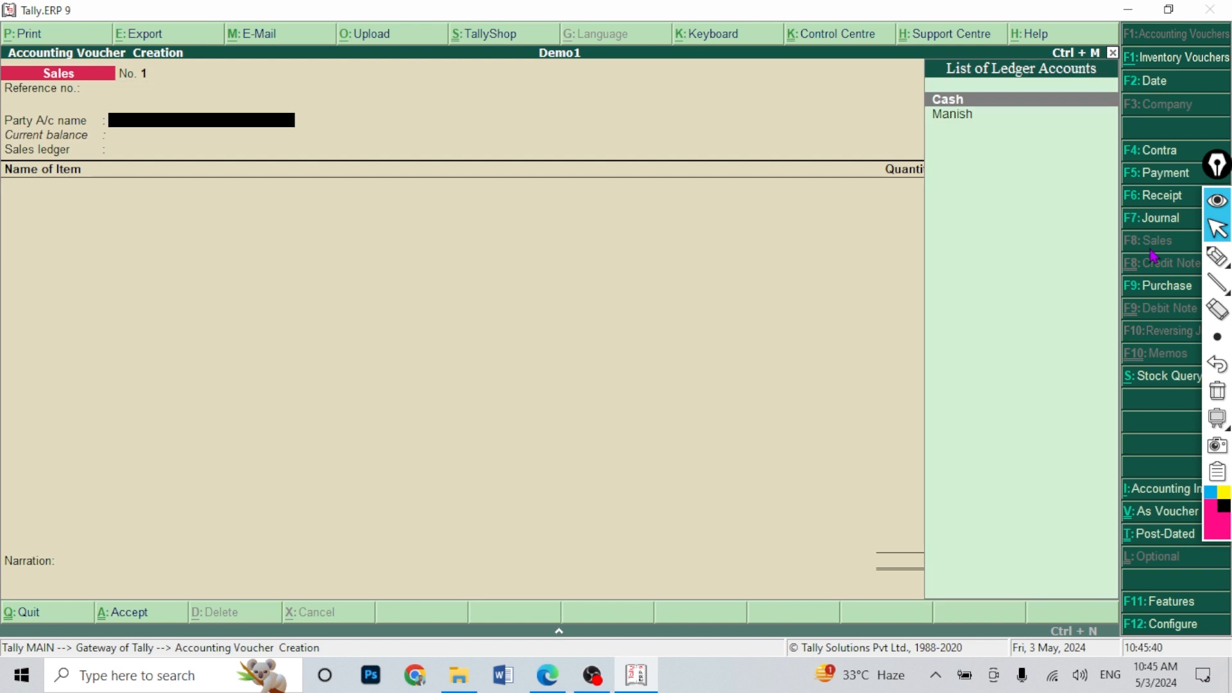
Step: Start a new ledger from the sales voucher's party account, enter the customer's name, and place it under Sundry Debtors
key(alt+c)
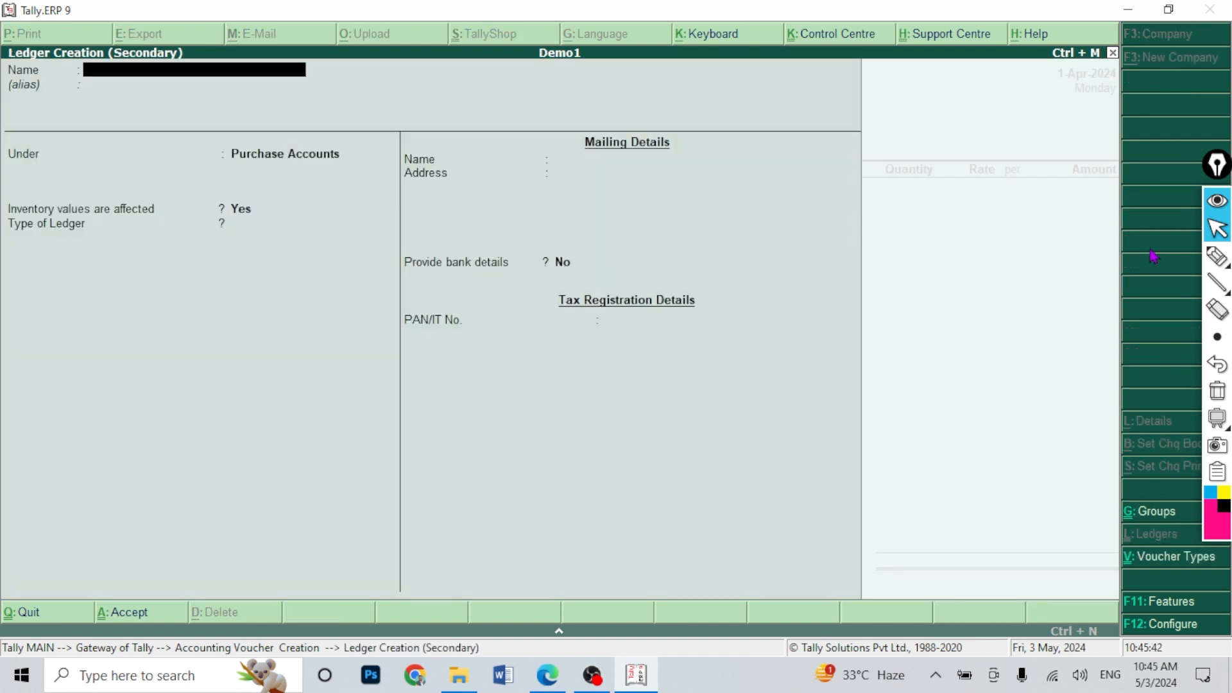
text(Sonu)
key(Return)
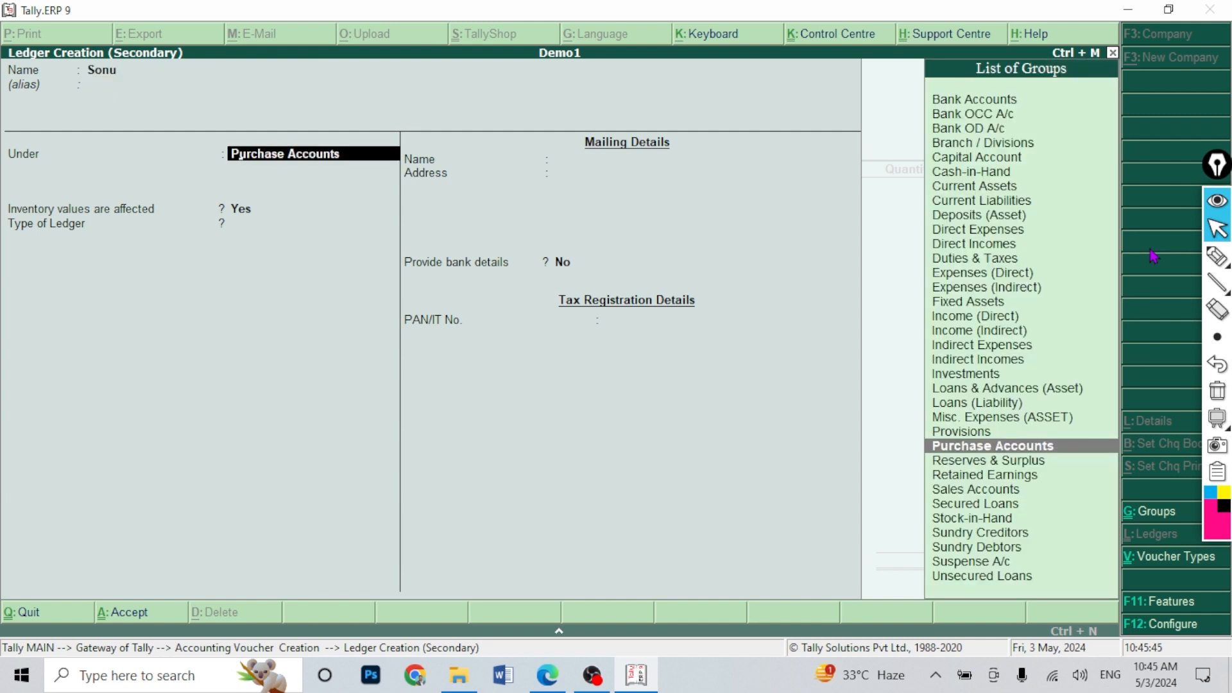
text(Su)
key(Down)
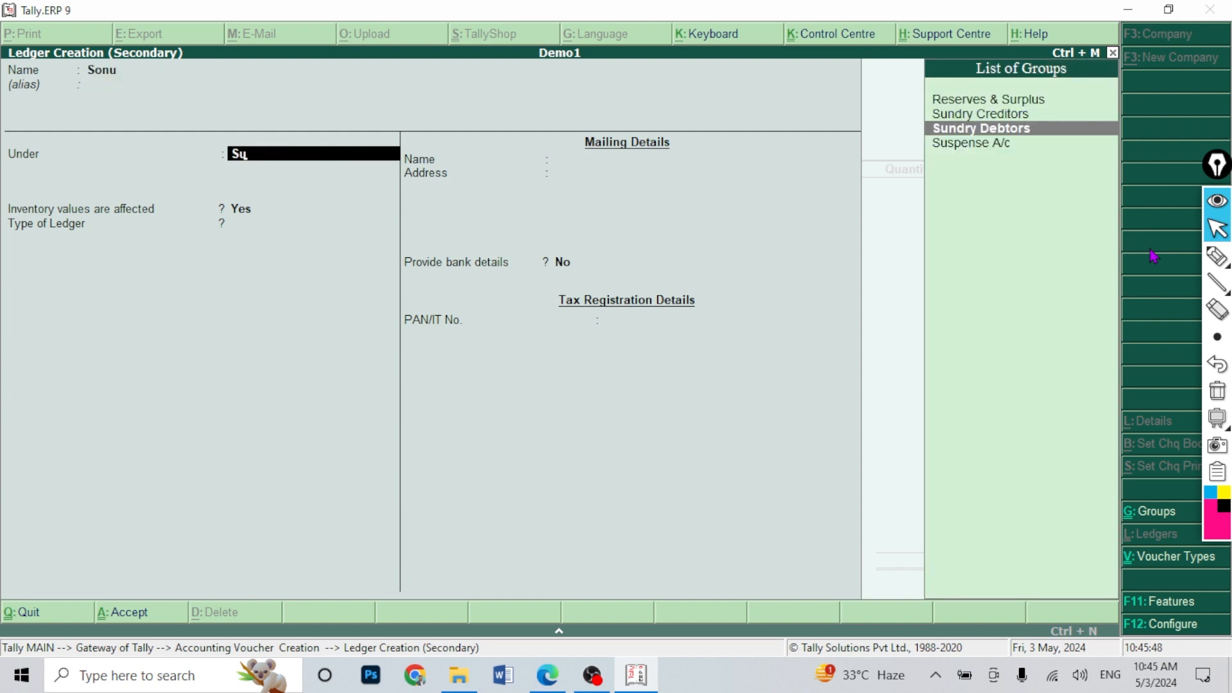
key(Up)
key(Return)
key(Down)
key(Return)
Step: Keep the customer ledger's default balance, mailing and tax details, and save it as the sales voucher's party account
key(Return)
key(Return)
key(Return)
key(Return)
key(Return)
key(Return)
key(Return)
key(Return)
key(Return)
key(Return)
key(Return)
key(Return)
key(Return)
key(Return)
key(Return)
key(Return)
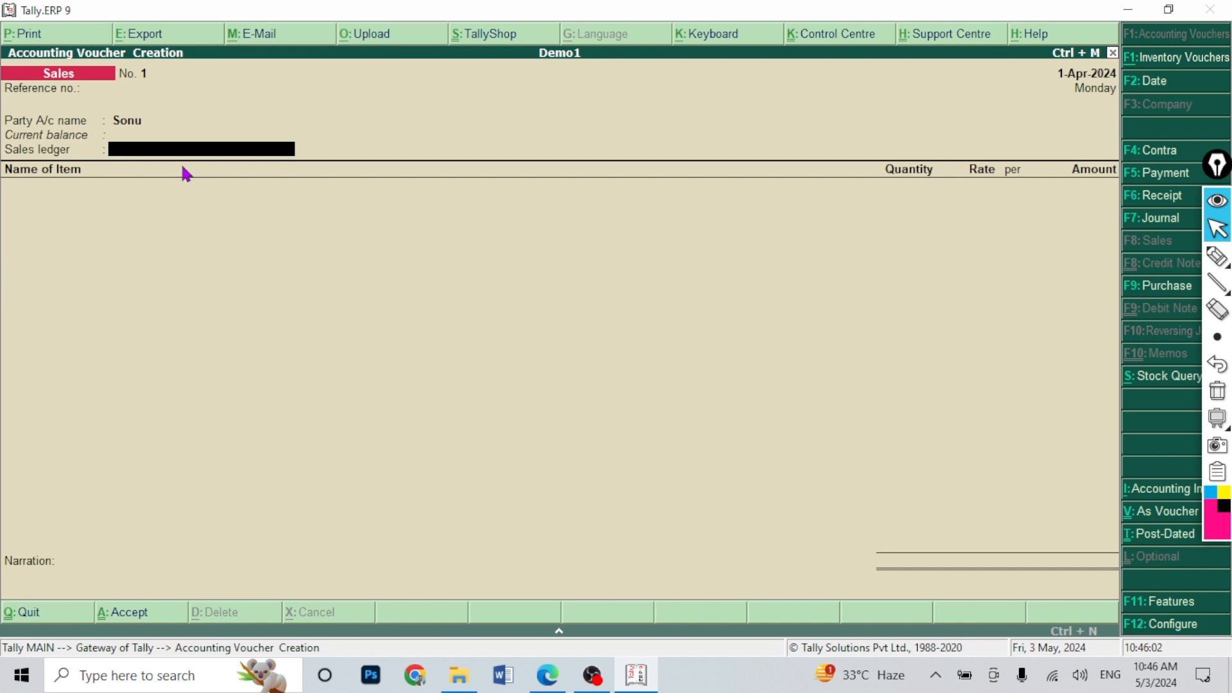
Step: Create a ledger named Sales under Sales Accounts and use it as the voucher's sales ledger
key(alt+c)
text(Sales)
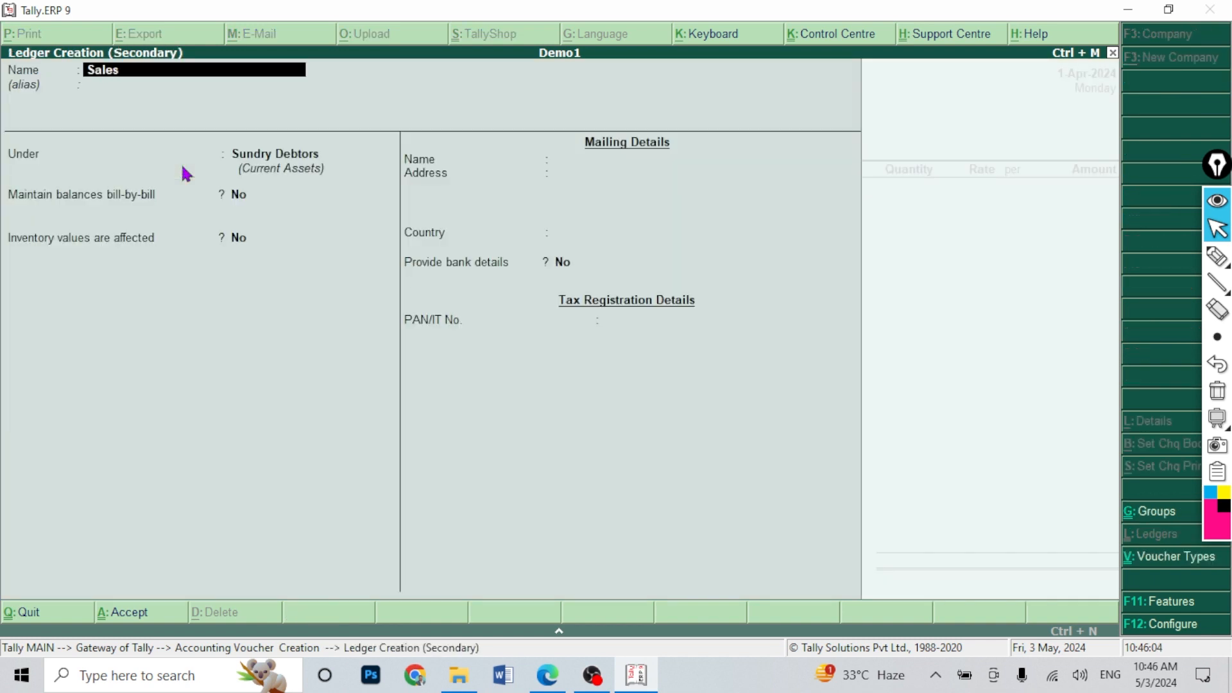
key(Return)
text(Sa)
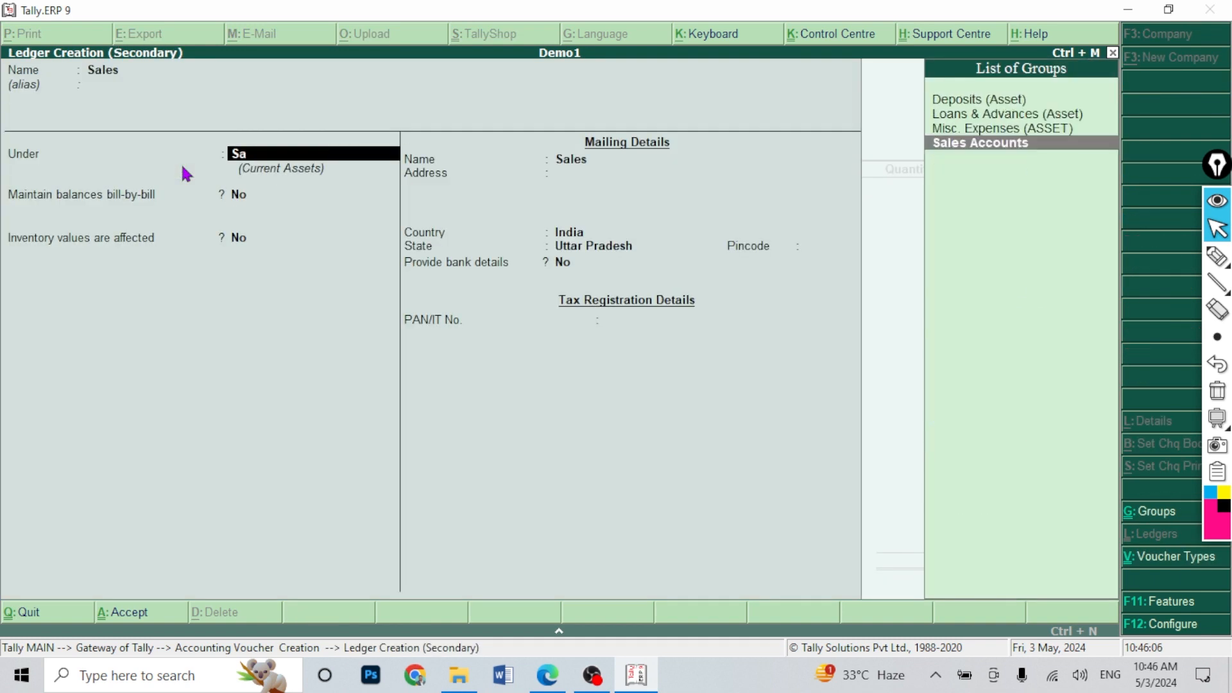
key(Return)
key(Return)
key(ctrl+a)
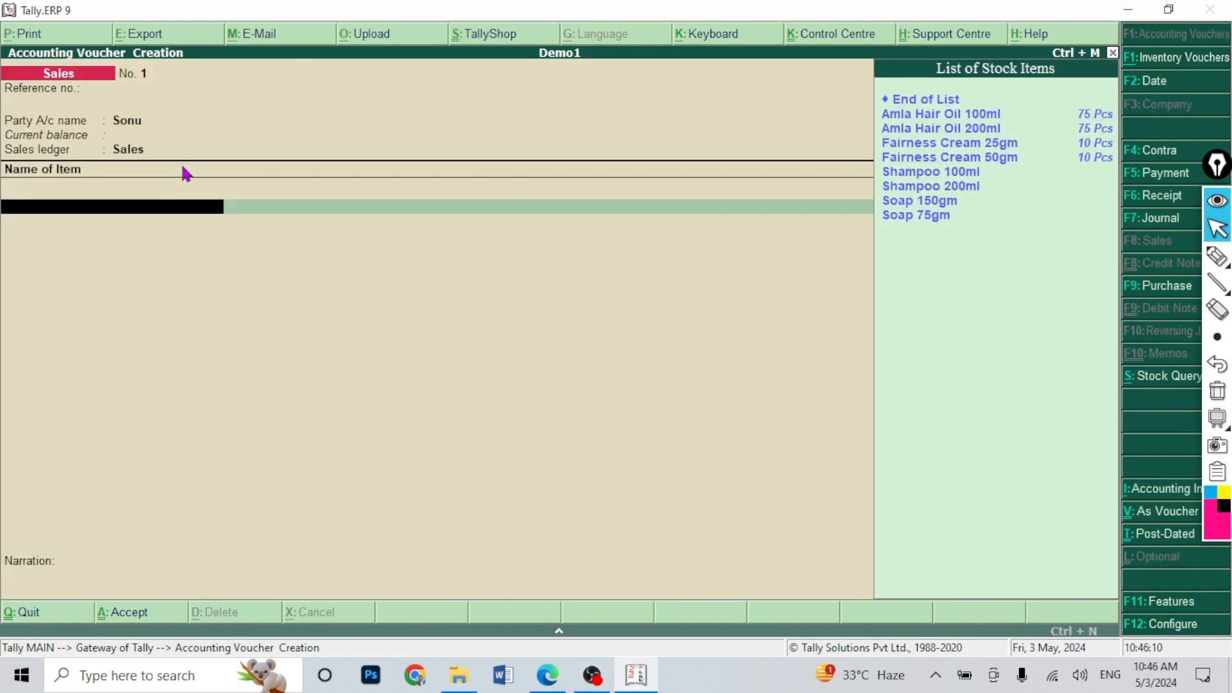
Step: Try to add Shampoo 100ml to the sales voucher with the quantity 10 Pcs
key(Down)
key(Down)
key(Down)
key(Down)
key(Down)
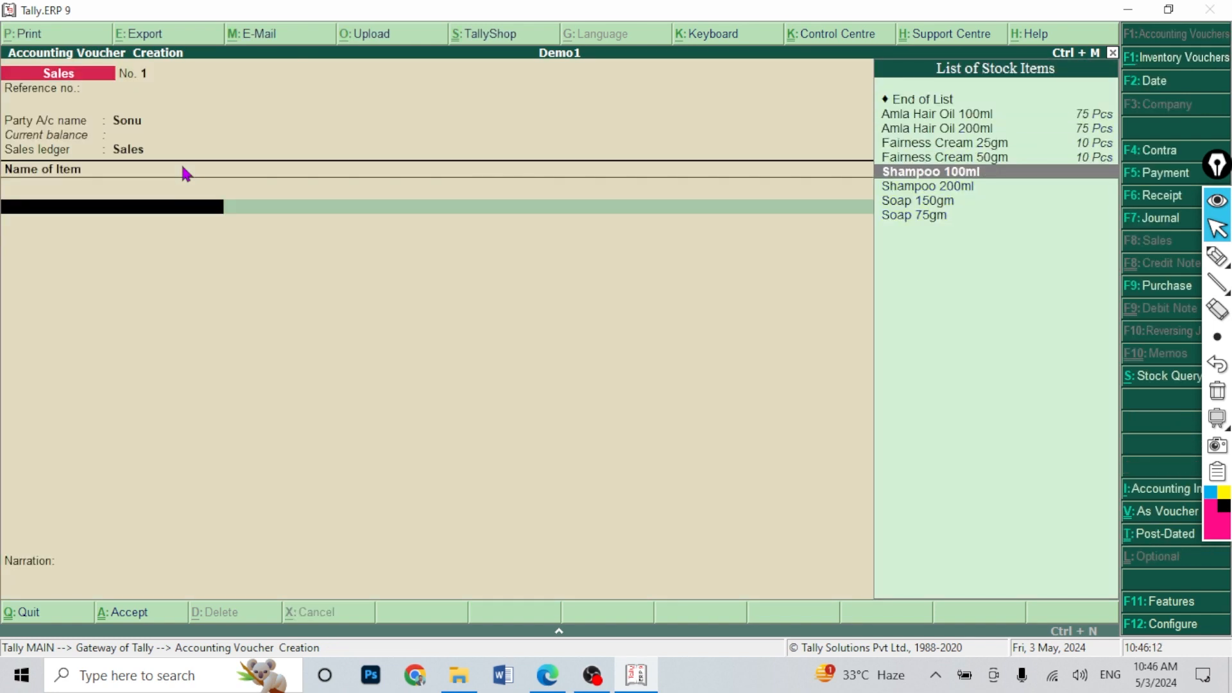
key(Up)
key(Down)
key(Return)
key(Return)
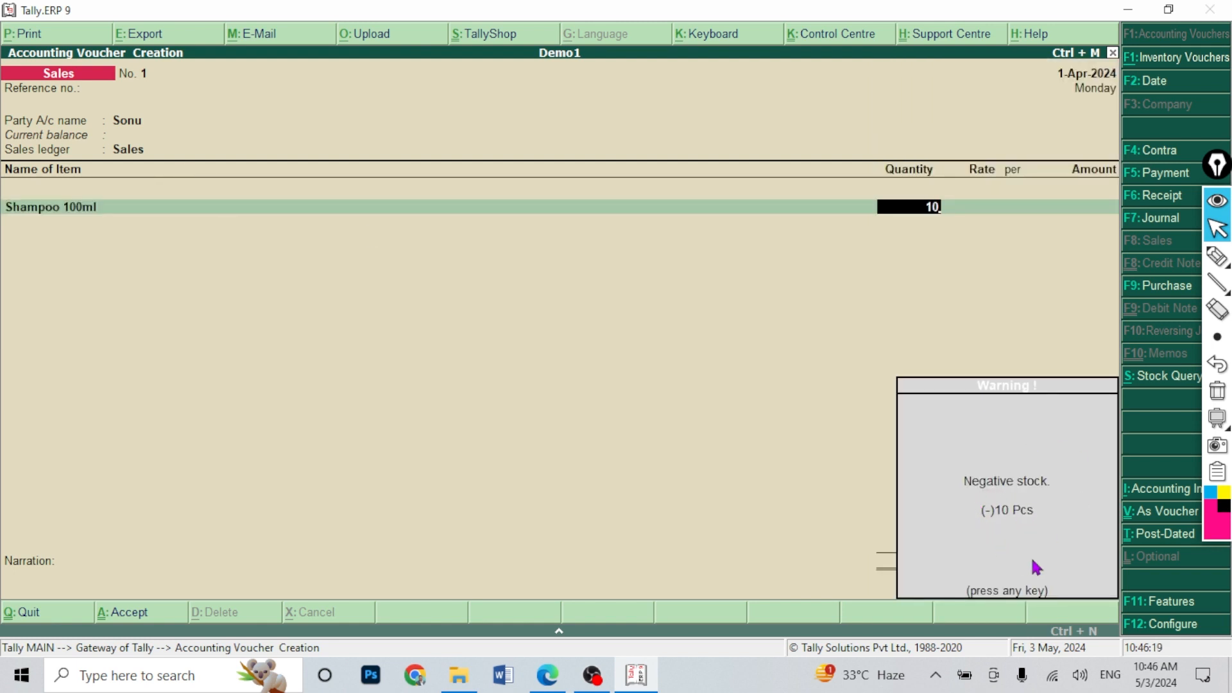
key(BackSpace)
key(BackSpace)
key(BackSpace)
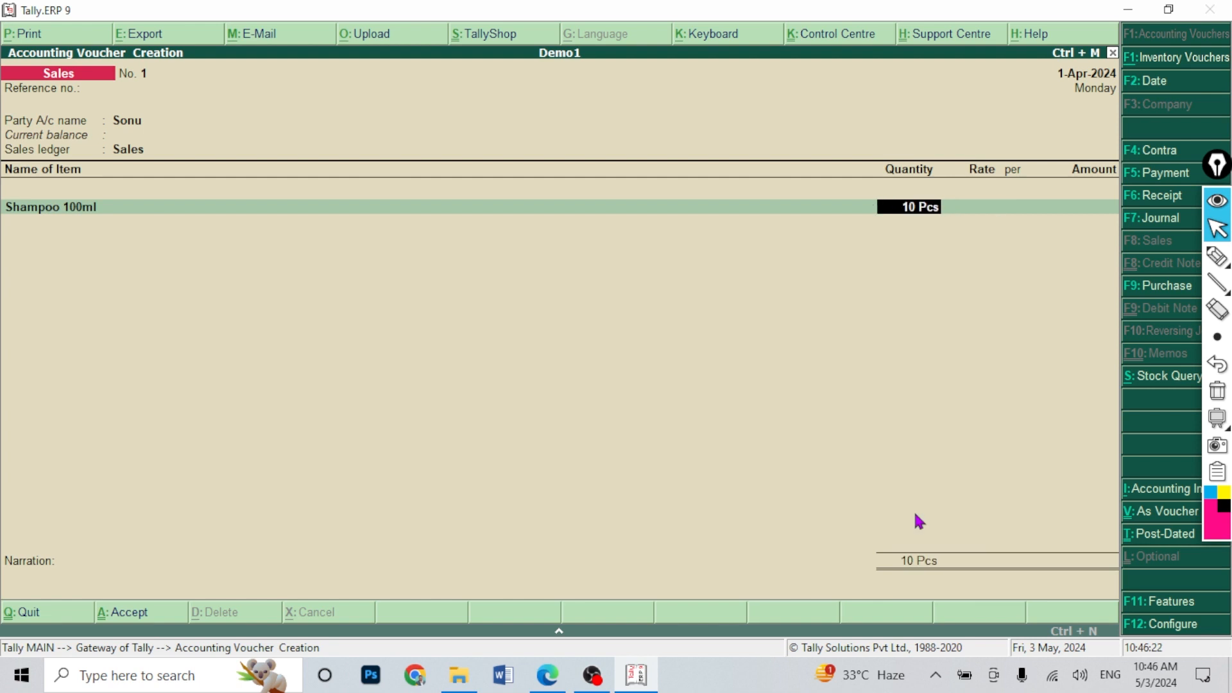
Step: Replace Shampoo 100ml with Amla Hair Oil 100ml in the sales voucher, keeping the quantity at 10 Pcs
key(Up)
key(Up)
key(Up)
key(Up)
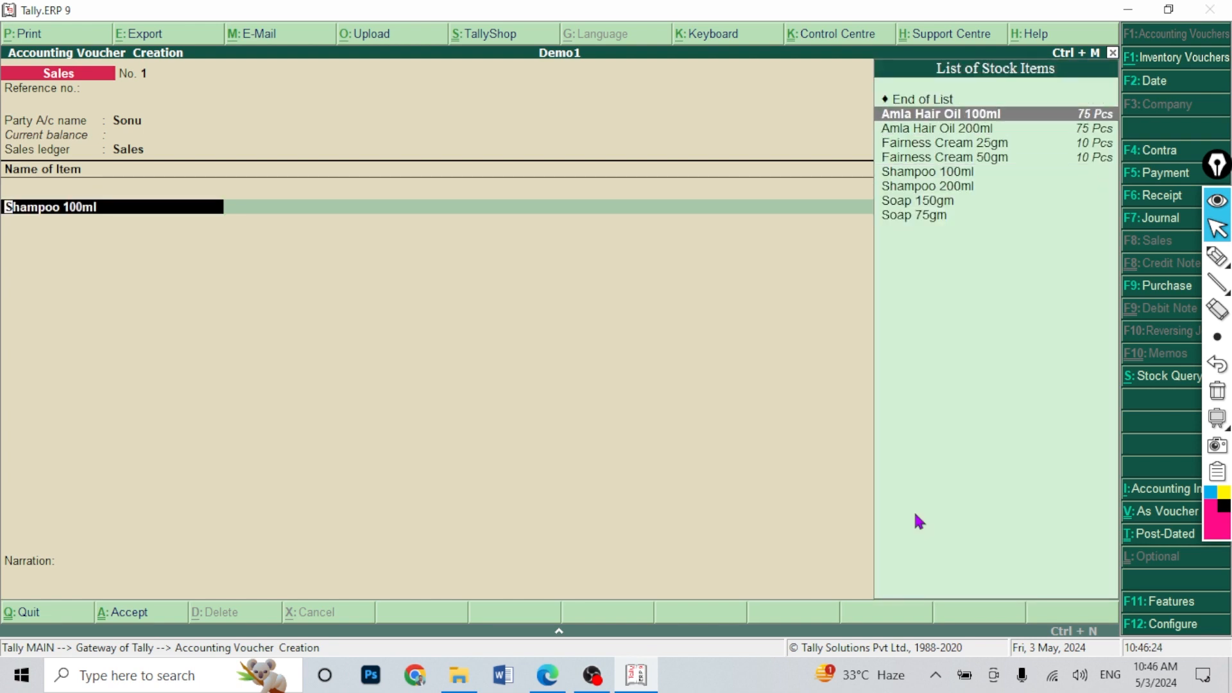
key(Return)
key(Return)
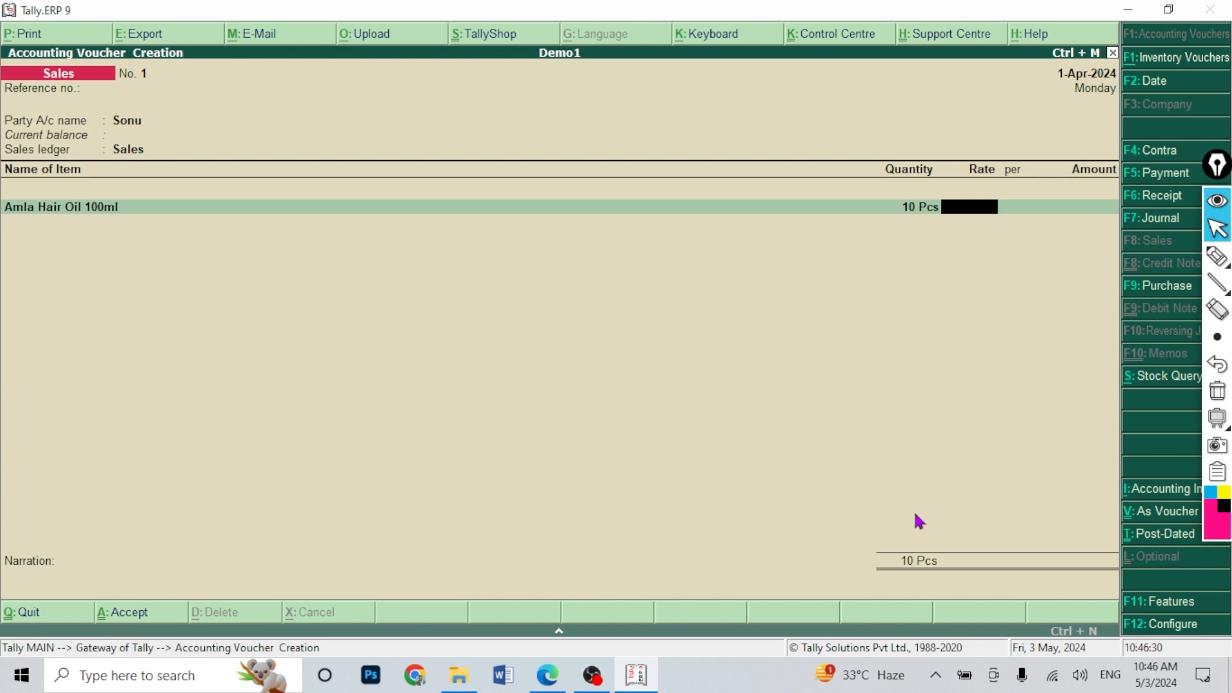
Step: Check the cost price of Amla Hair Oil 100ml in its stock query and return to the sales voucher
key(BackSpace)
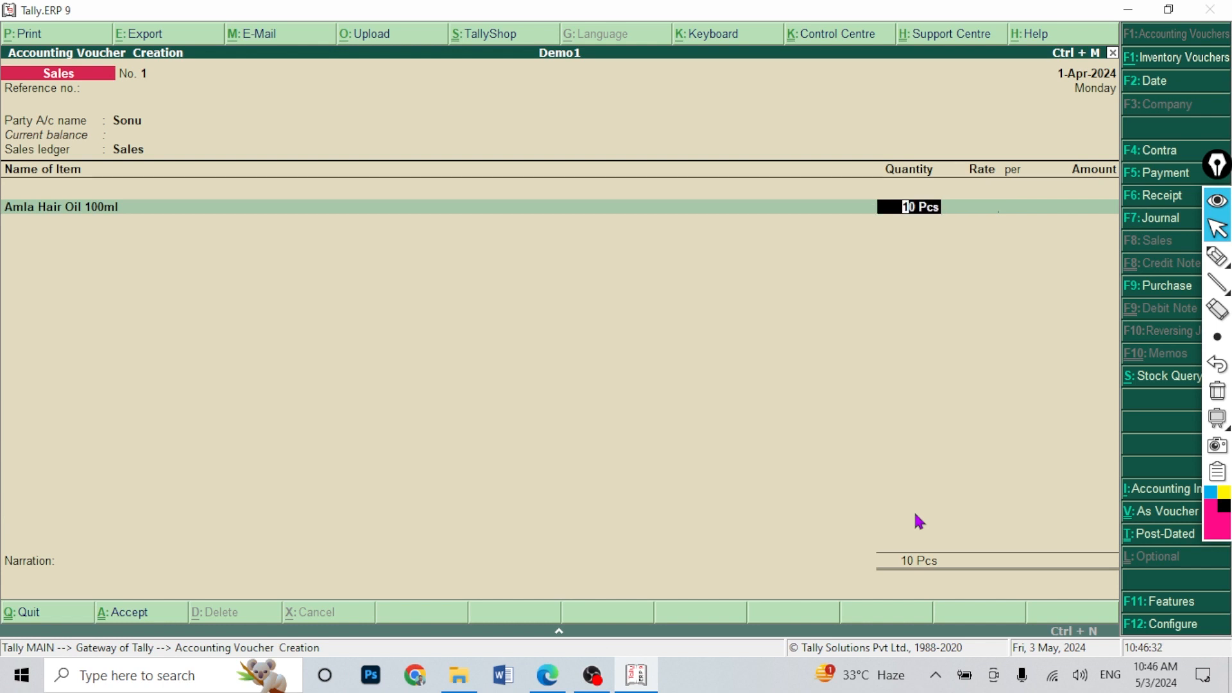
key(alt+s)
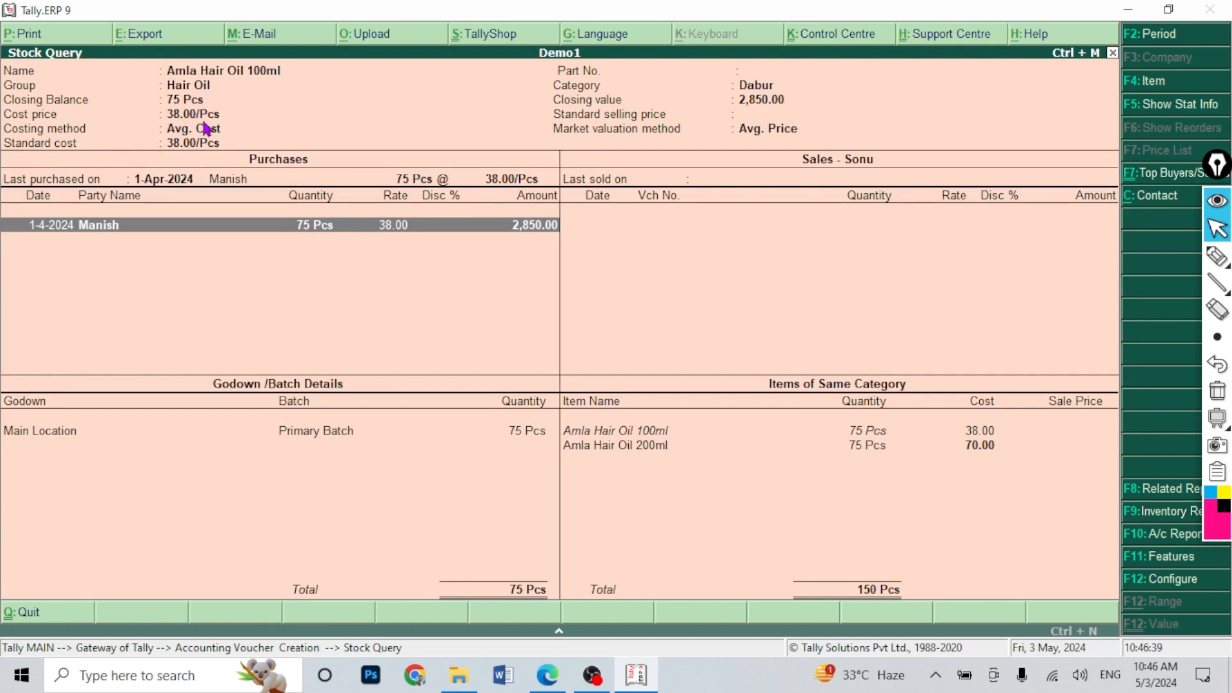
key(Escape)
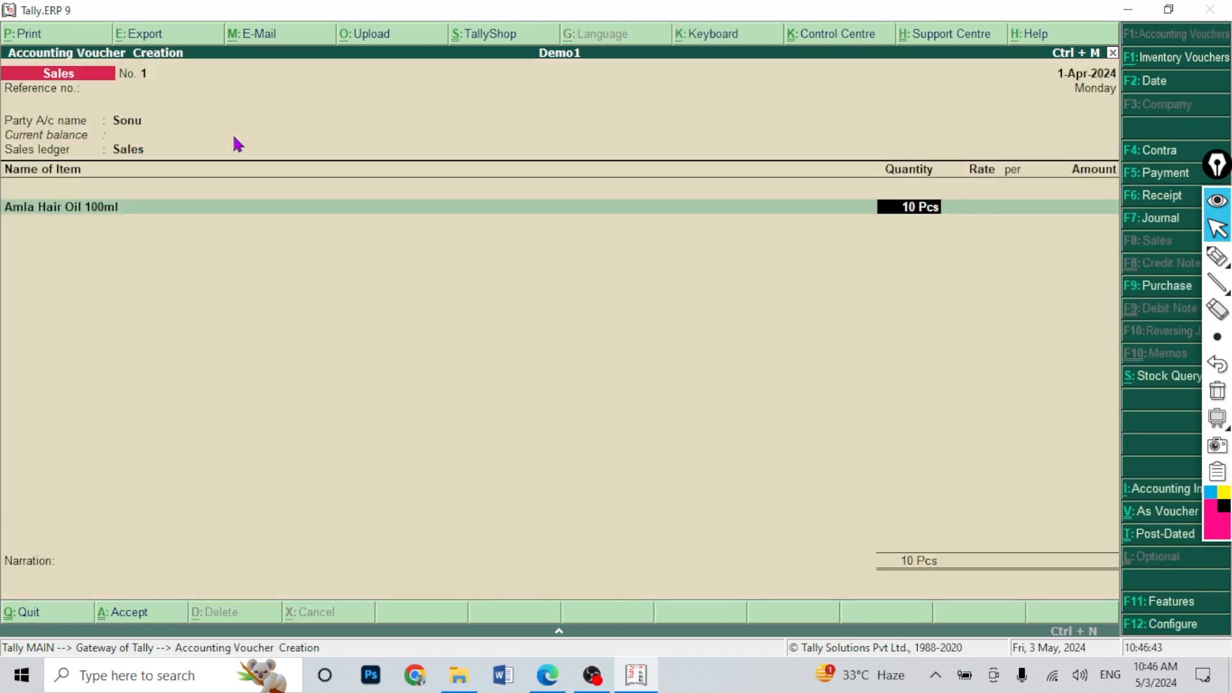
Step: Set the selling rate of Amla Hair Oil 100ml to 45 per Pcs in the sales voucher
text(4)
key(Return)
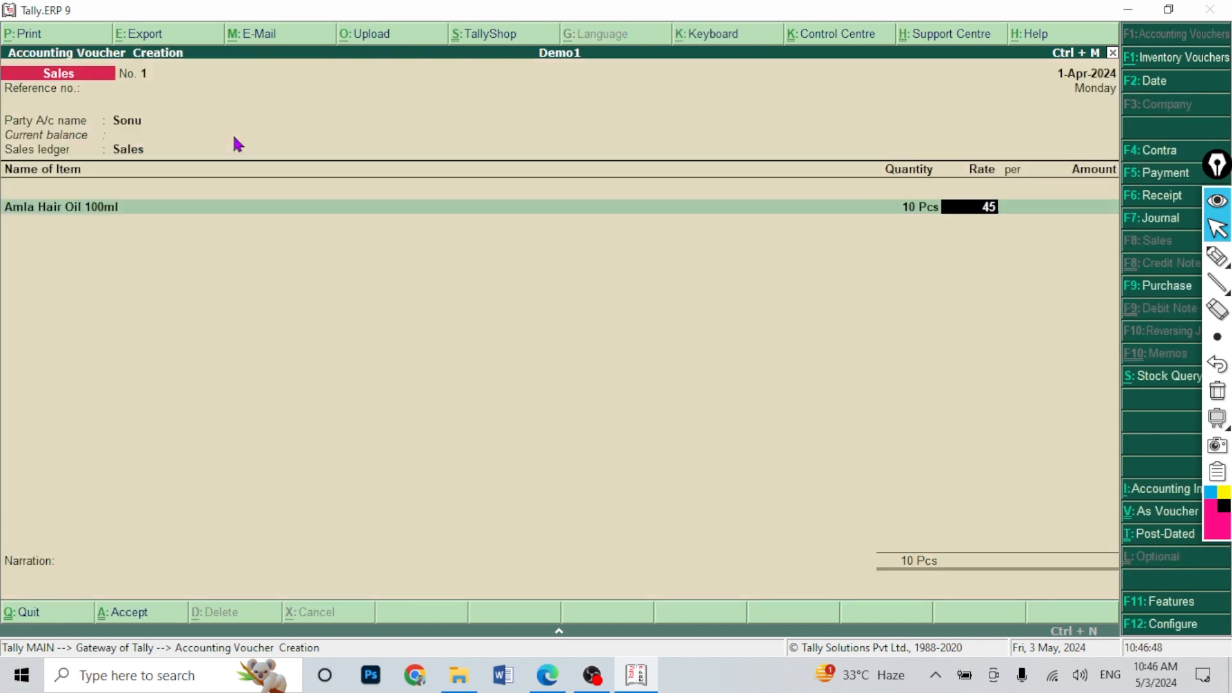
key(Return)
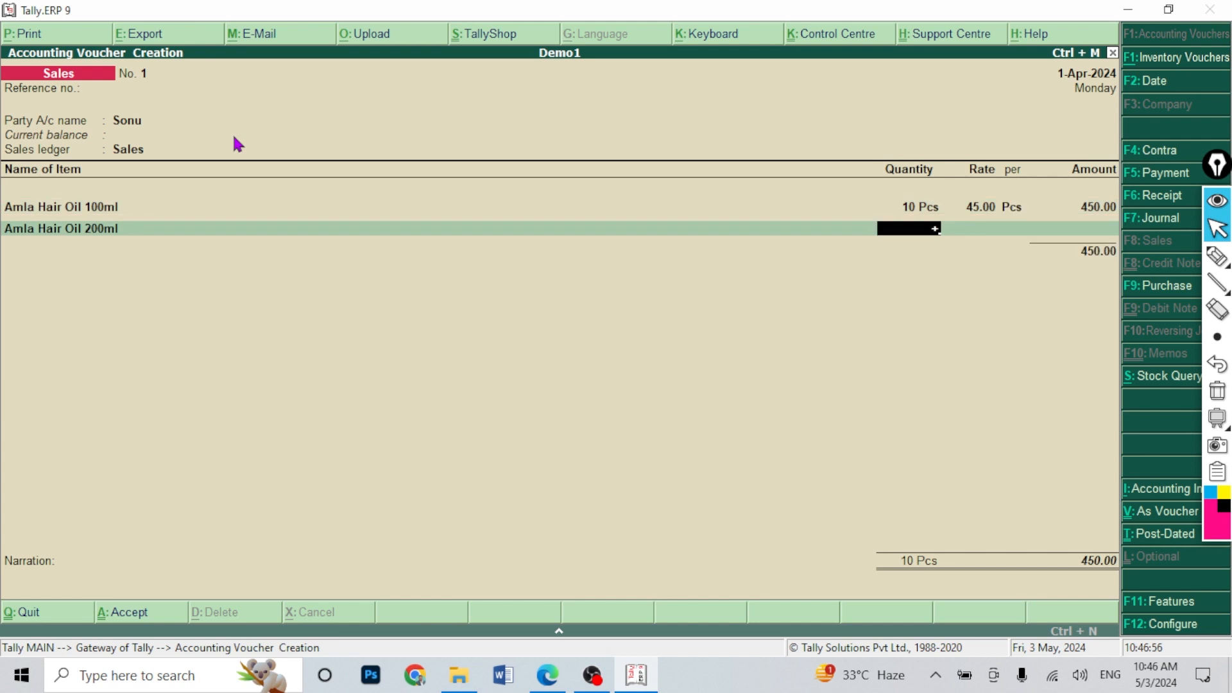
Step: Enter Amla Hair Oil 200ml in the sales voucher with the quantity 40 Pcs at a rate of 75 per Pcs
text(40)
key(Return)
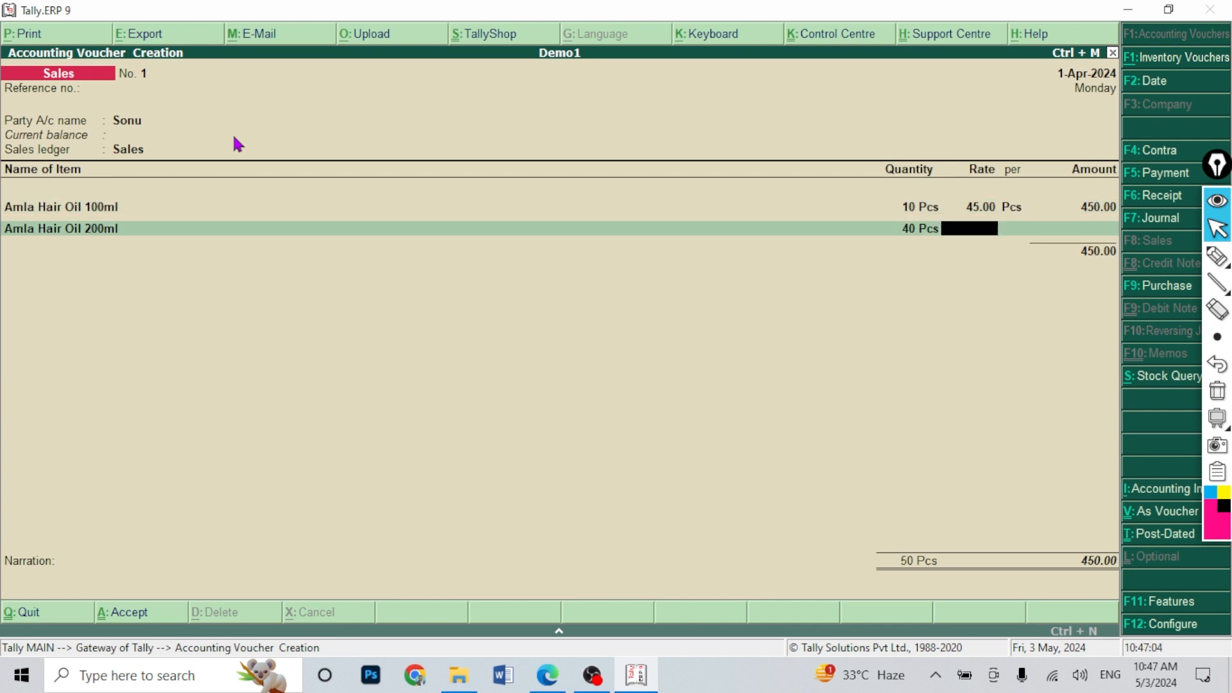
text(75)
key(Return)
key(Return)
key(Return)
key(Return)
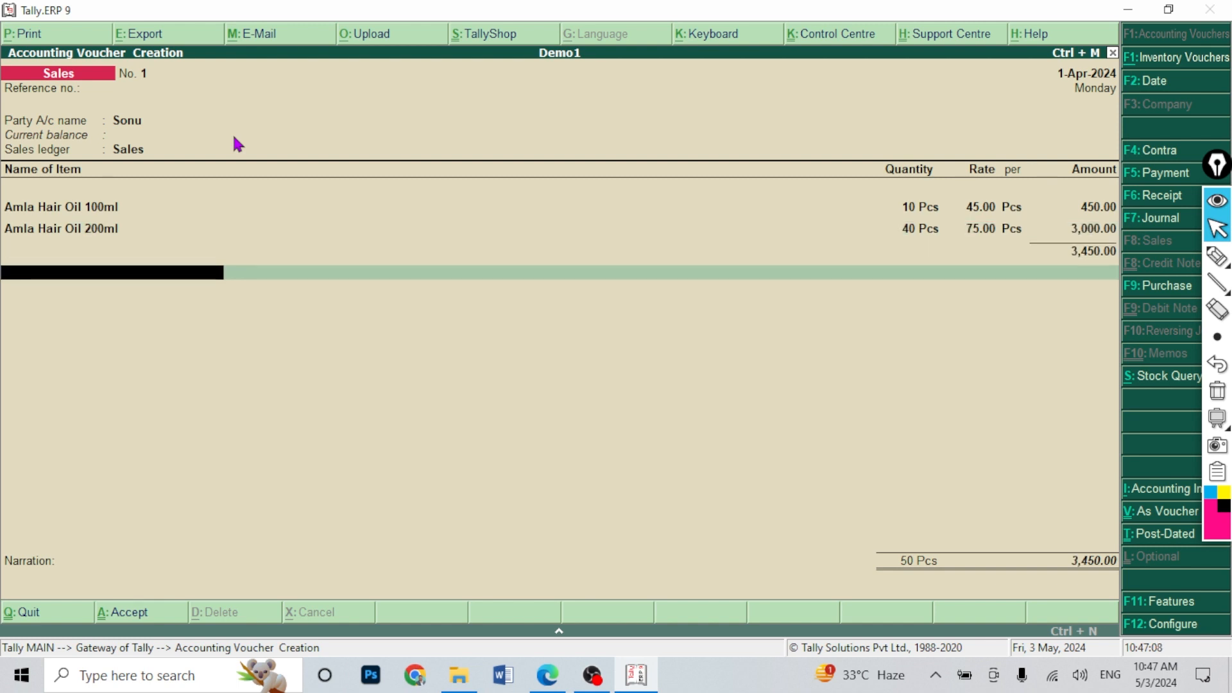
Step: Save the sales voucher without a narration and return to the Gateway of Tally
key(Return)
key(Return)
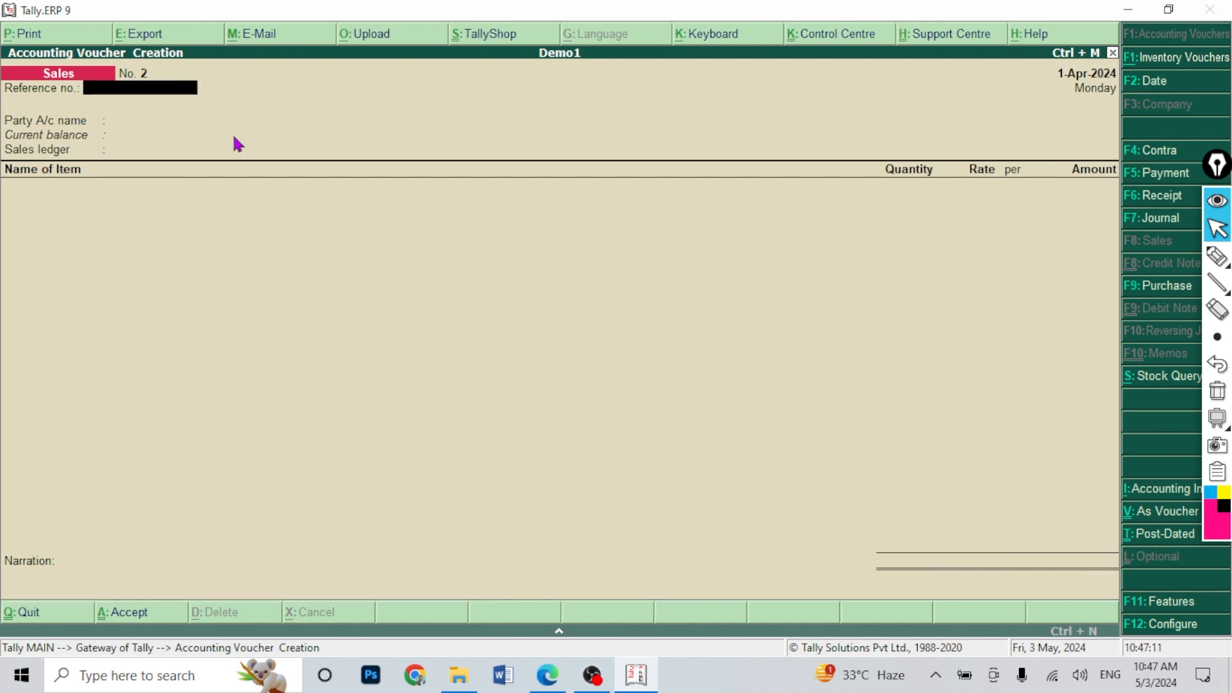
key(Escape)
key(Return)
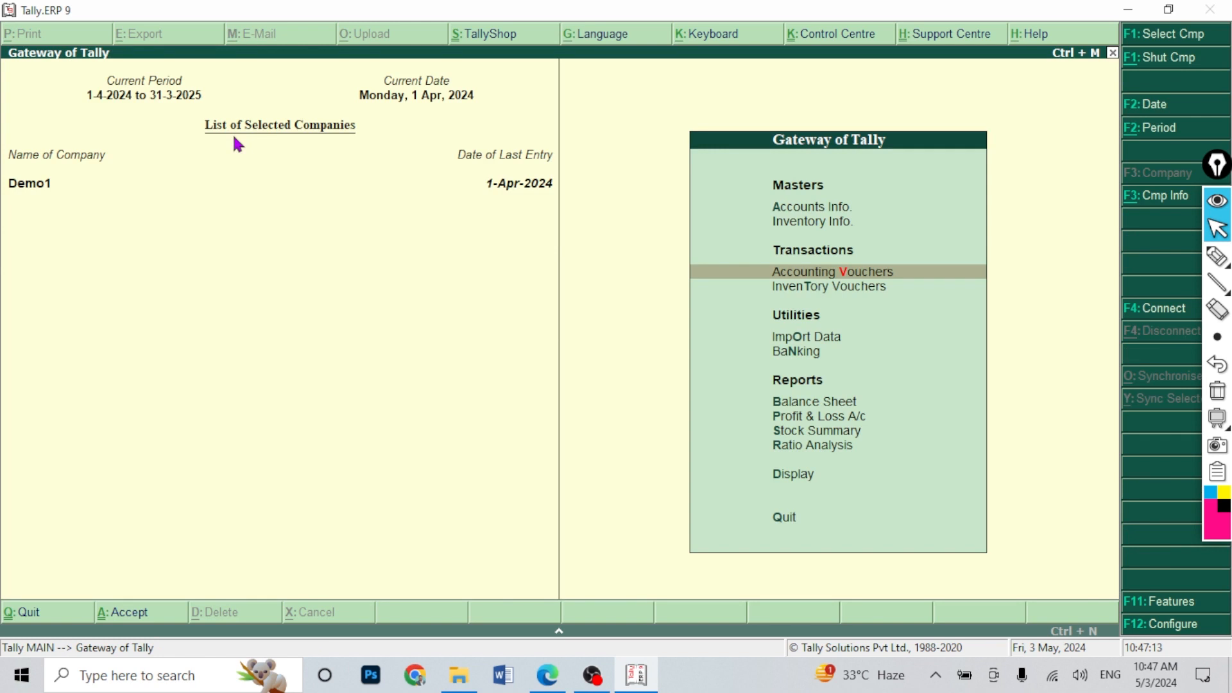
Step: Open the Stock Summary and show it in detail with the individual items under each stock group
key(Down)
key(Down)
key(Down)
key(Down)
key(s)
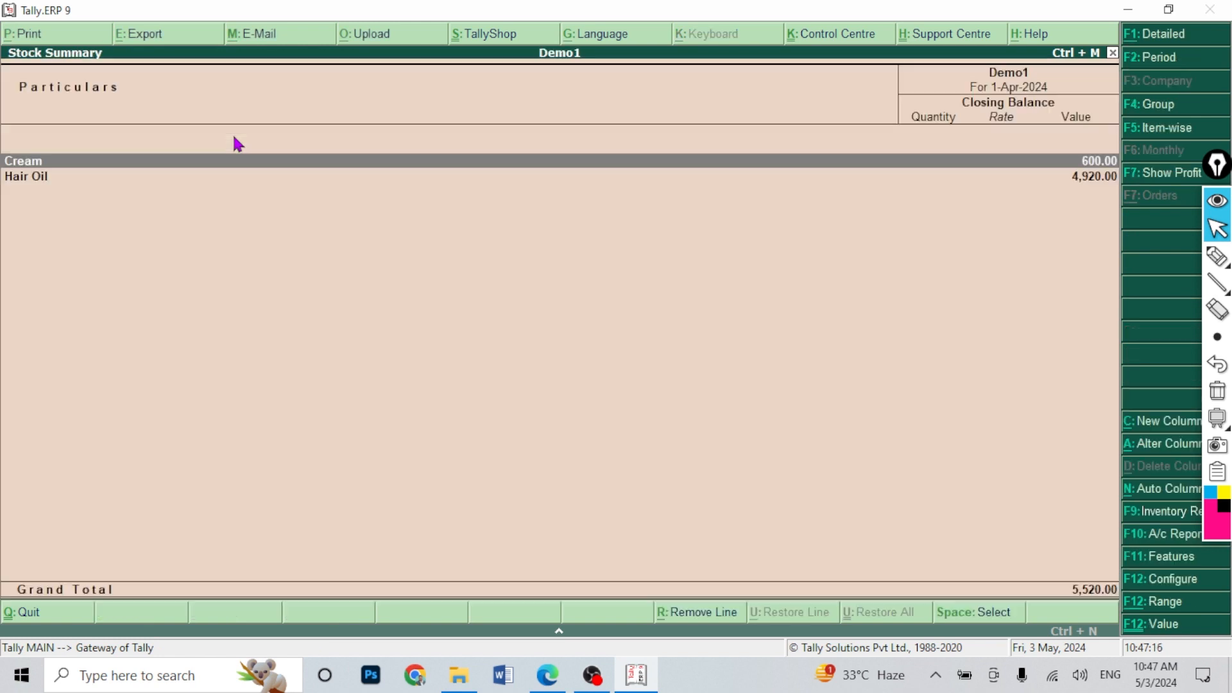
key(alt+F1)
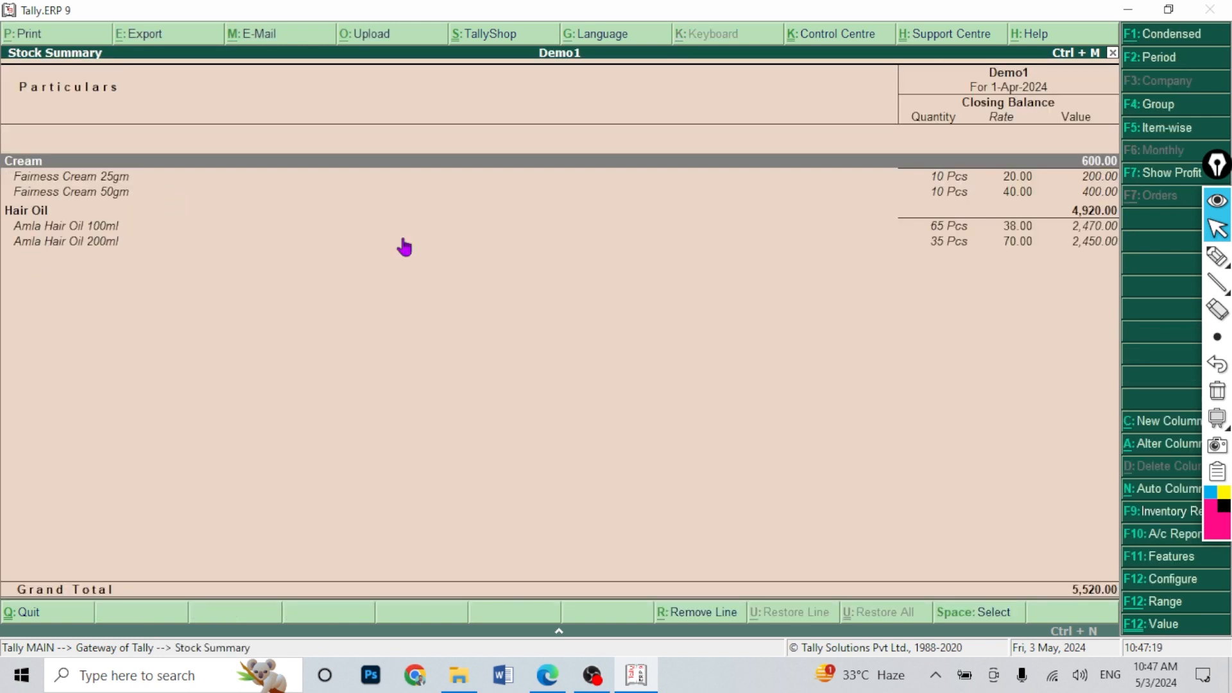
Step: Examine the closing quantities of both hair oils and the monthly summary of Amla Hair Oil 100ml, then return to the Gateway of Tally
click(948, 228)
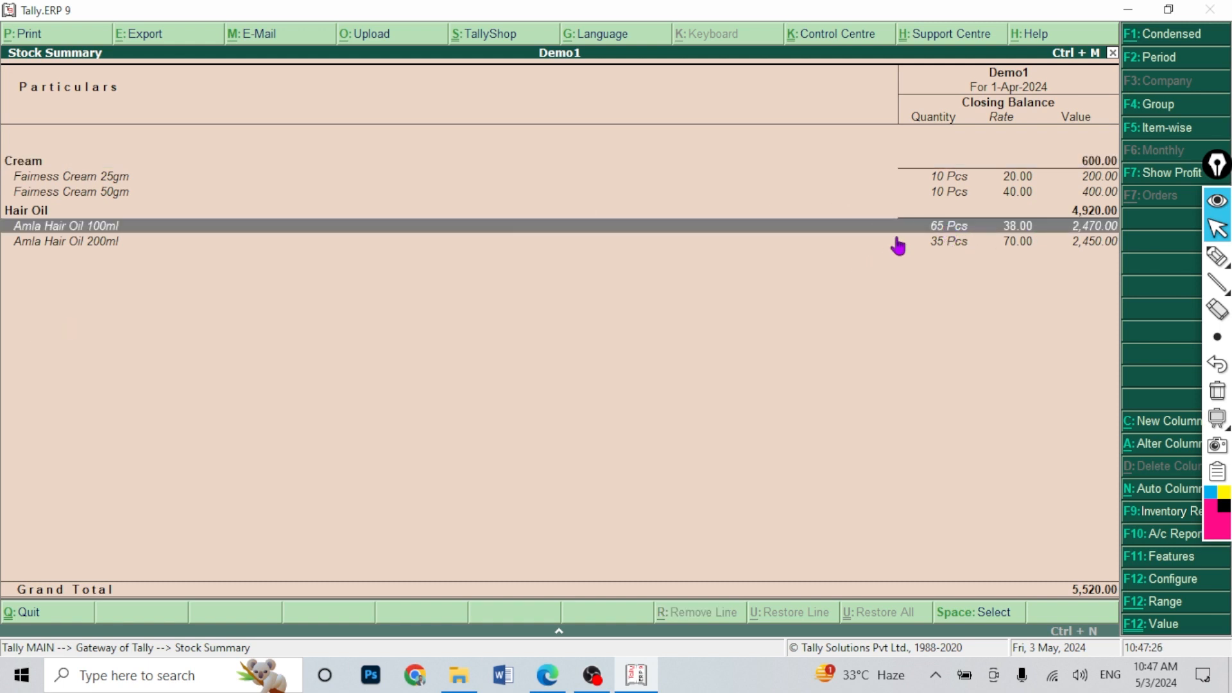
click(938, 246)
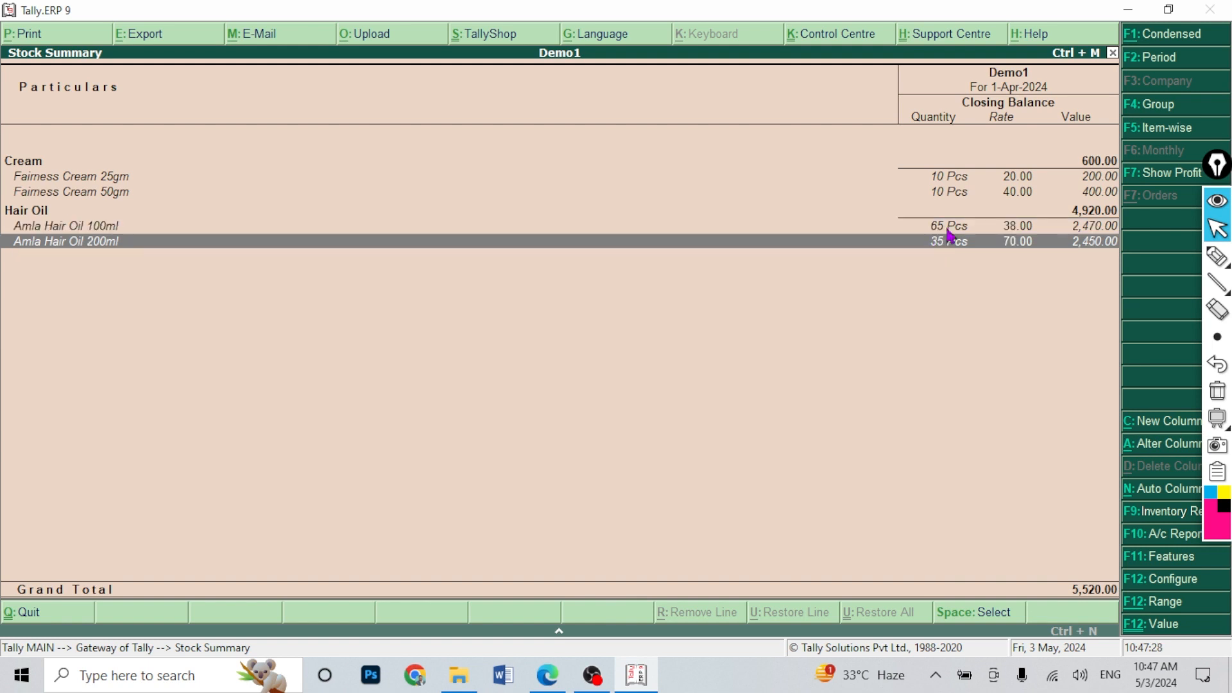
click(948, 230)
click(948, 232)
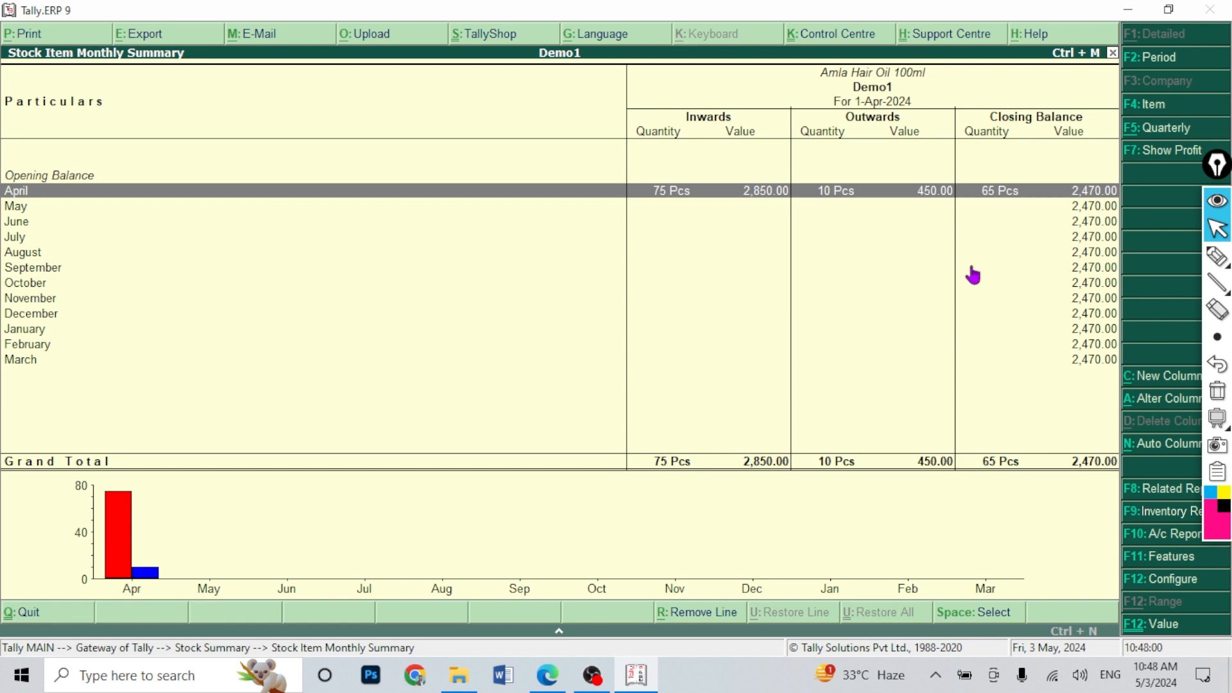
key(Escape)
key(Escape)
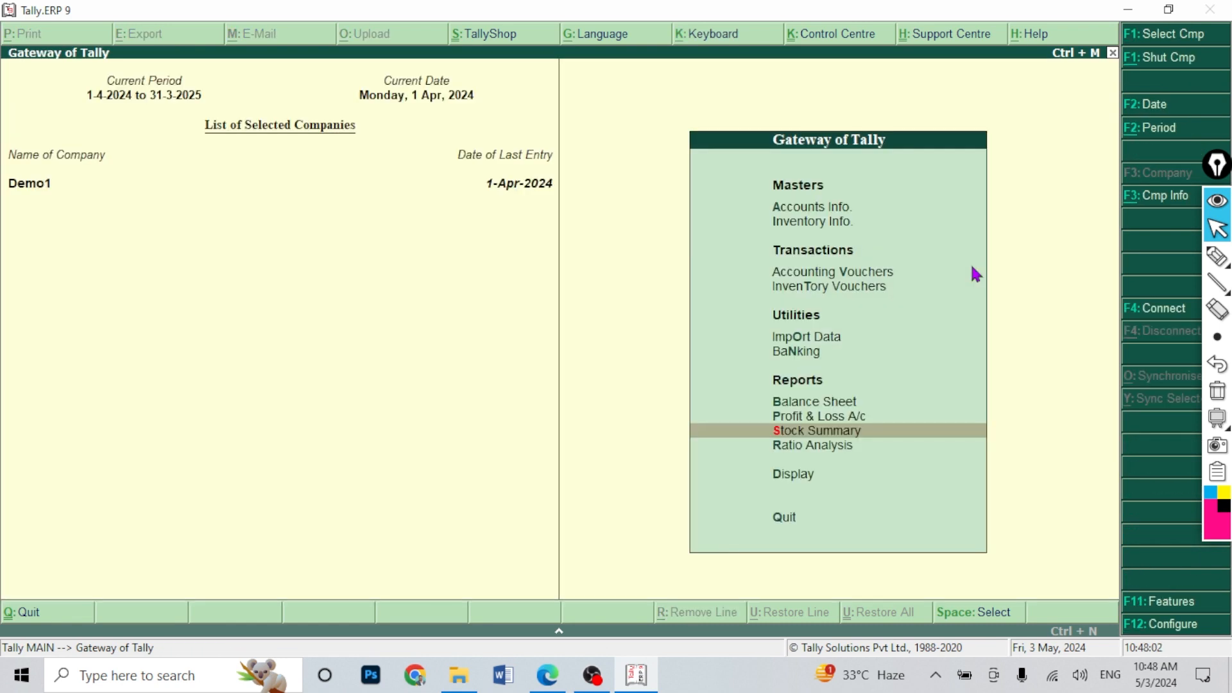
Step: Open the Inventory Info. masters from the Gateway of Tally
key(Up)
key(Up)
key(Up)
key(Up)
key(Up)
key(Up)
key(Up)
key(Up)
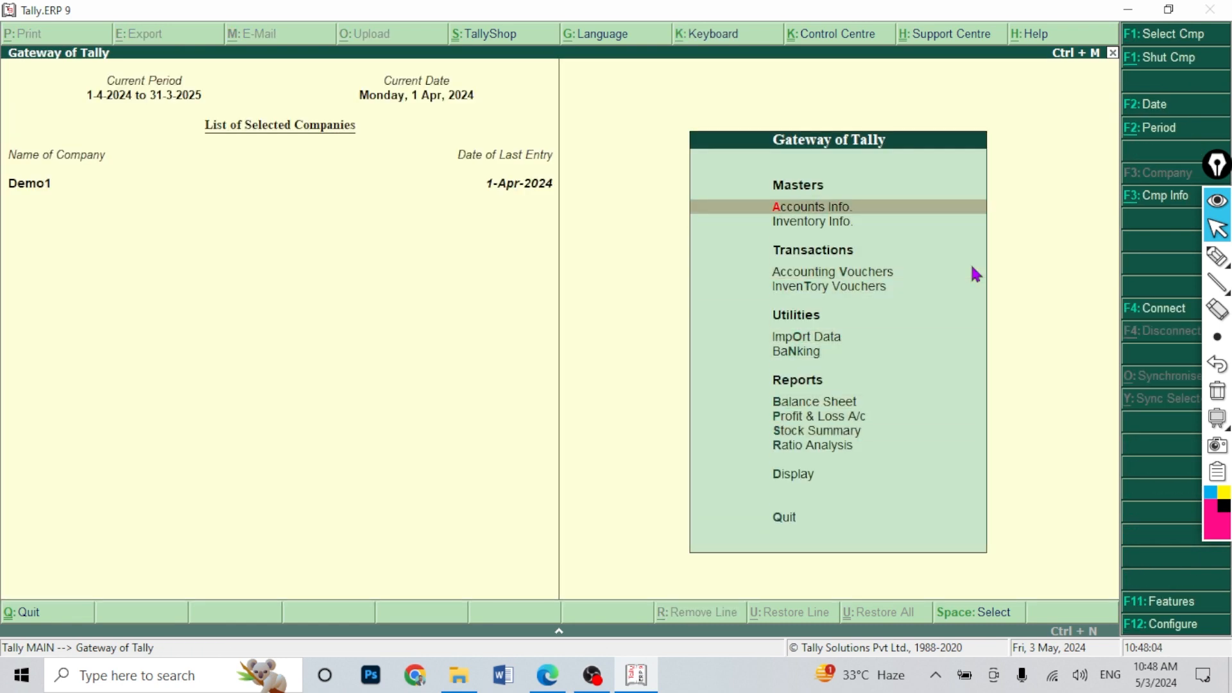
key(Down)
key(Return)
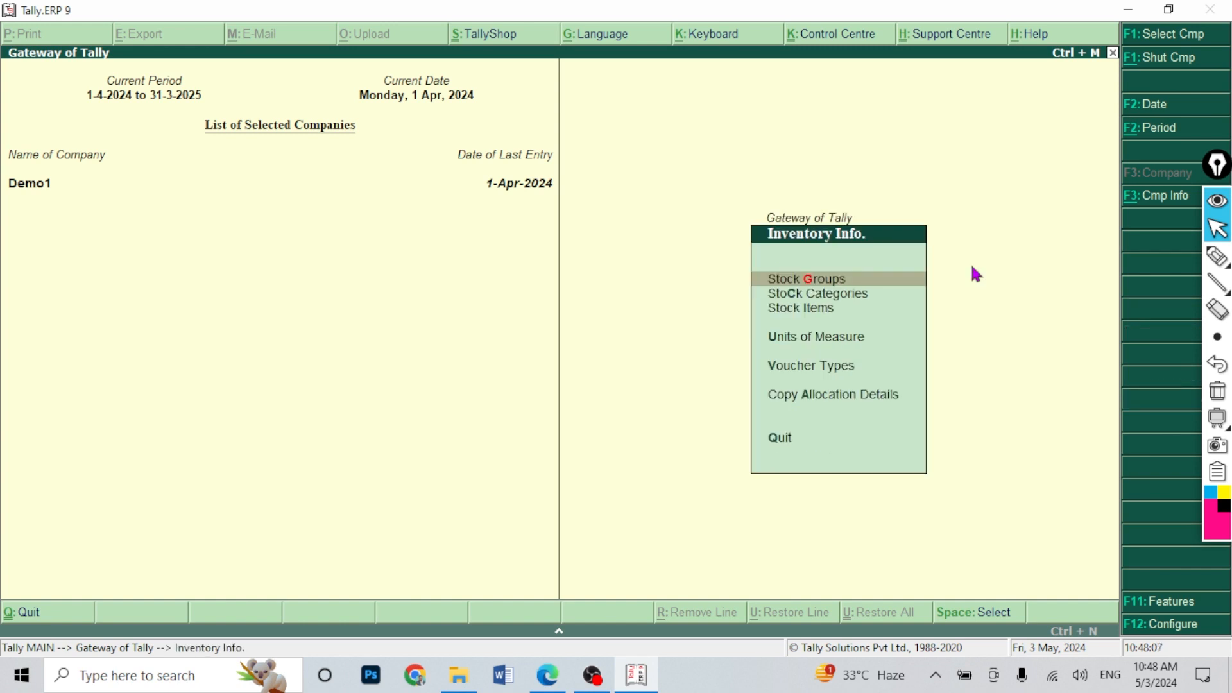